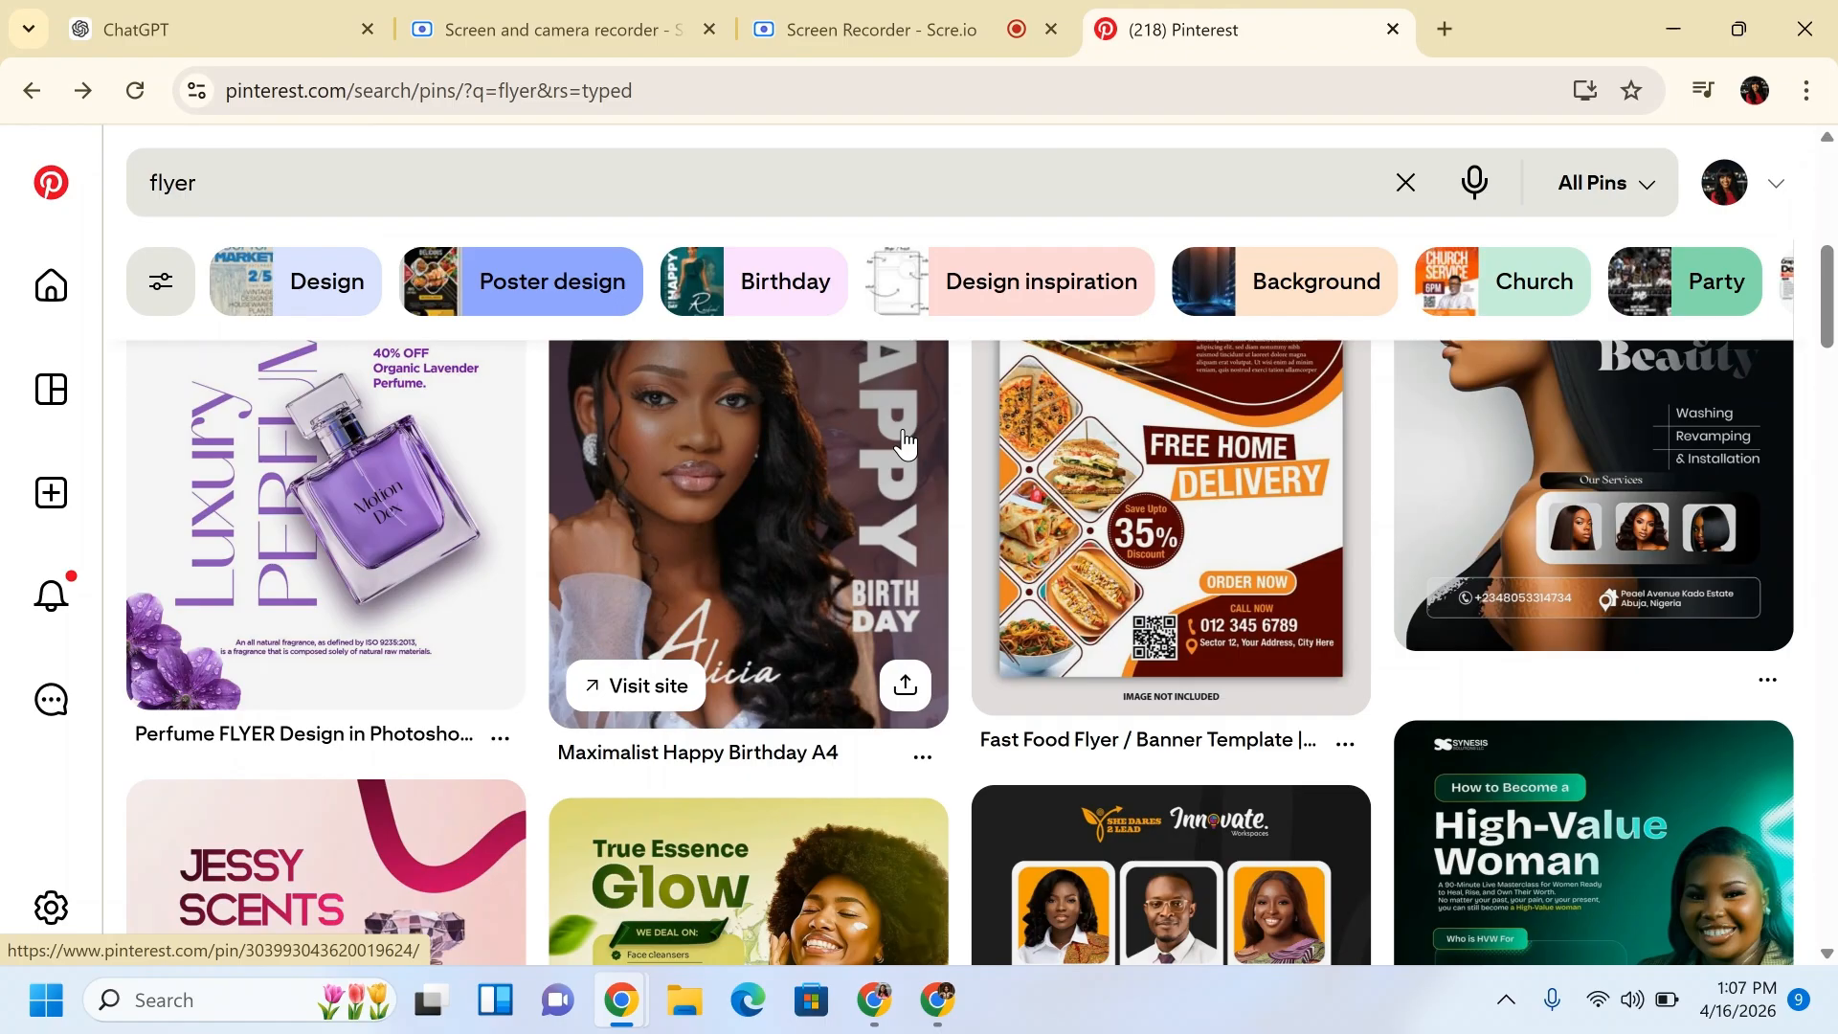
Browse the flyer search results and open the "flyers free party" pin.
scroll(1304, 566, "down", 7)
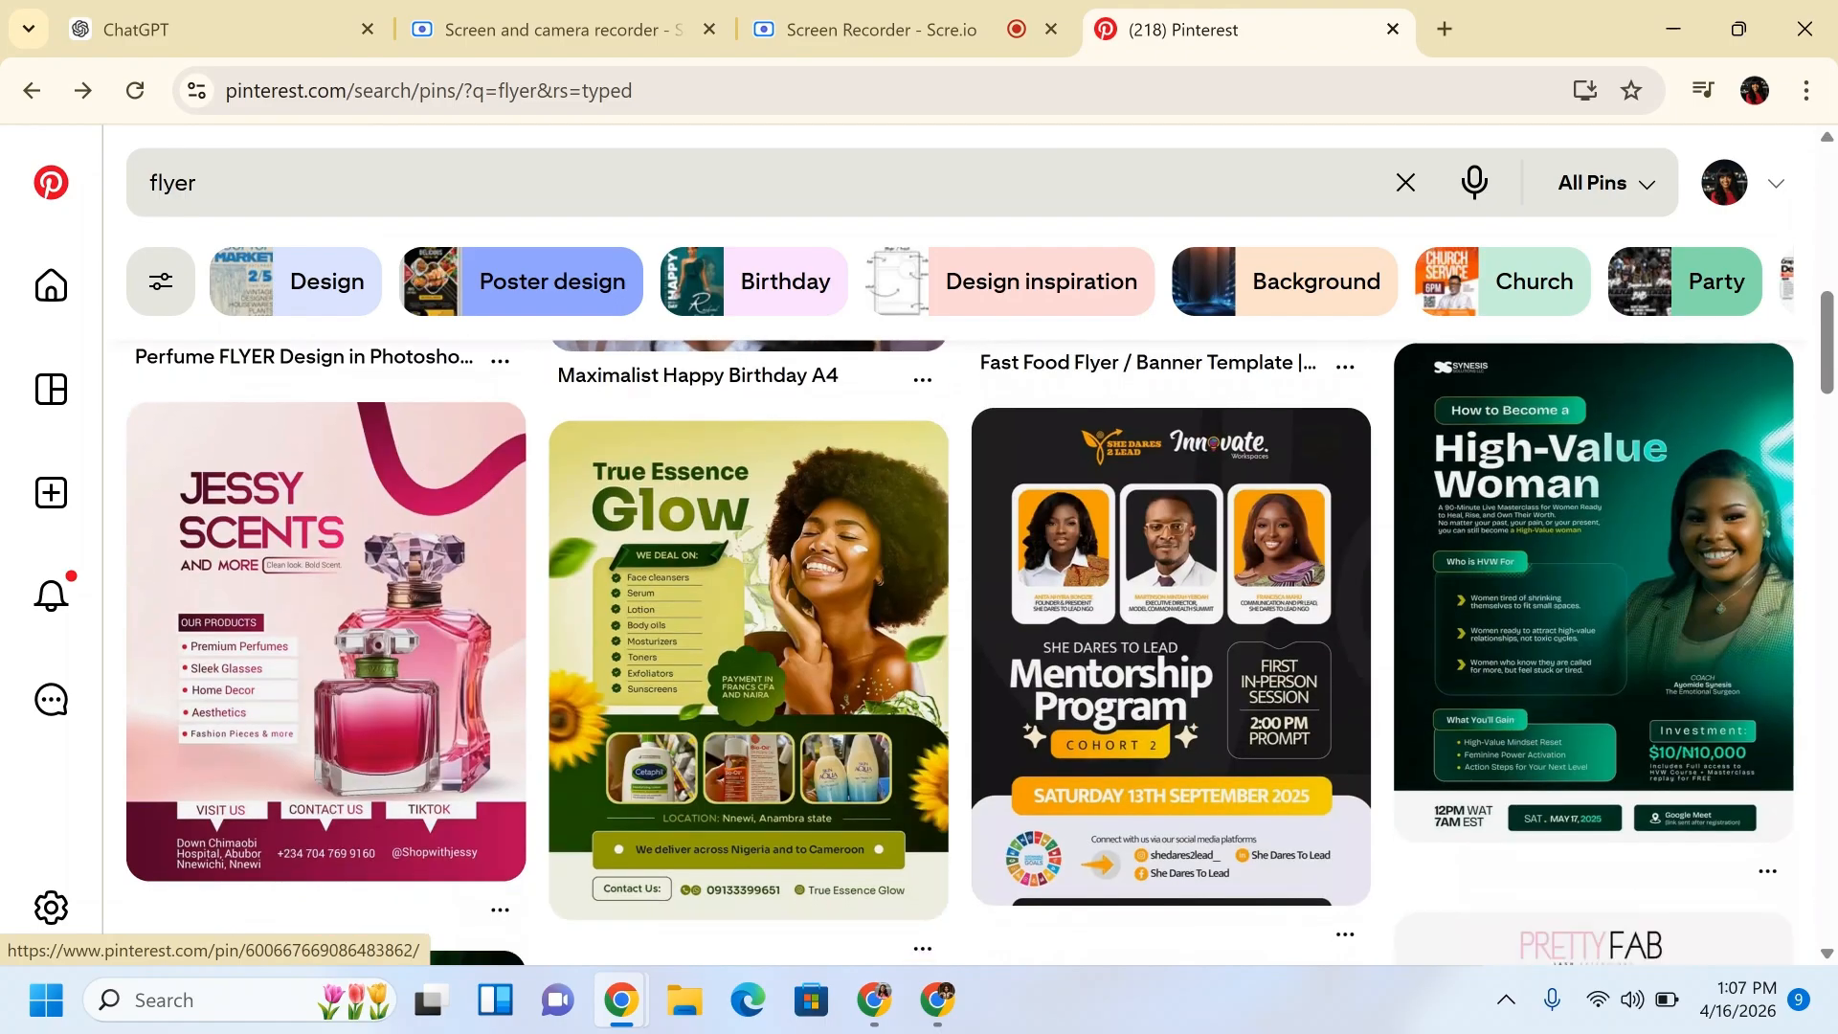
scroll(1303, 566, "down", 10)
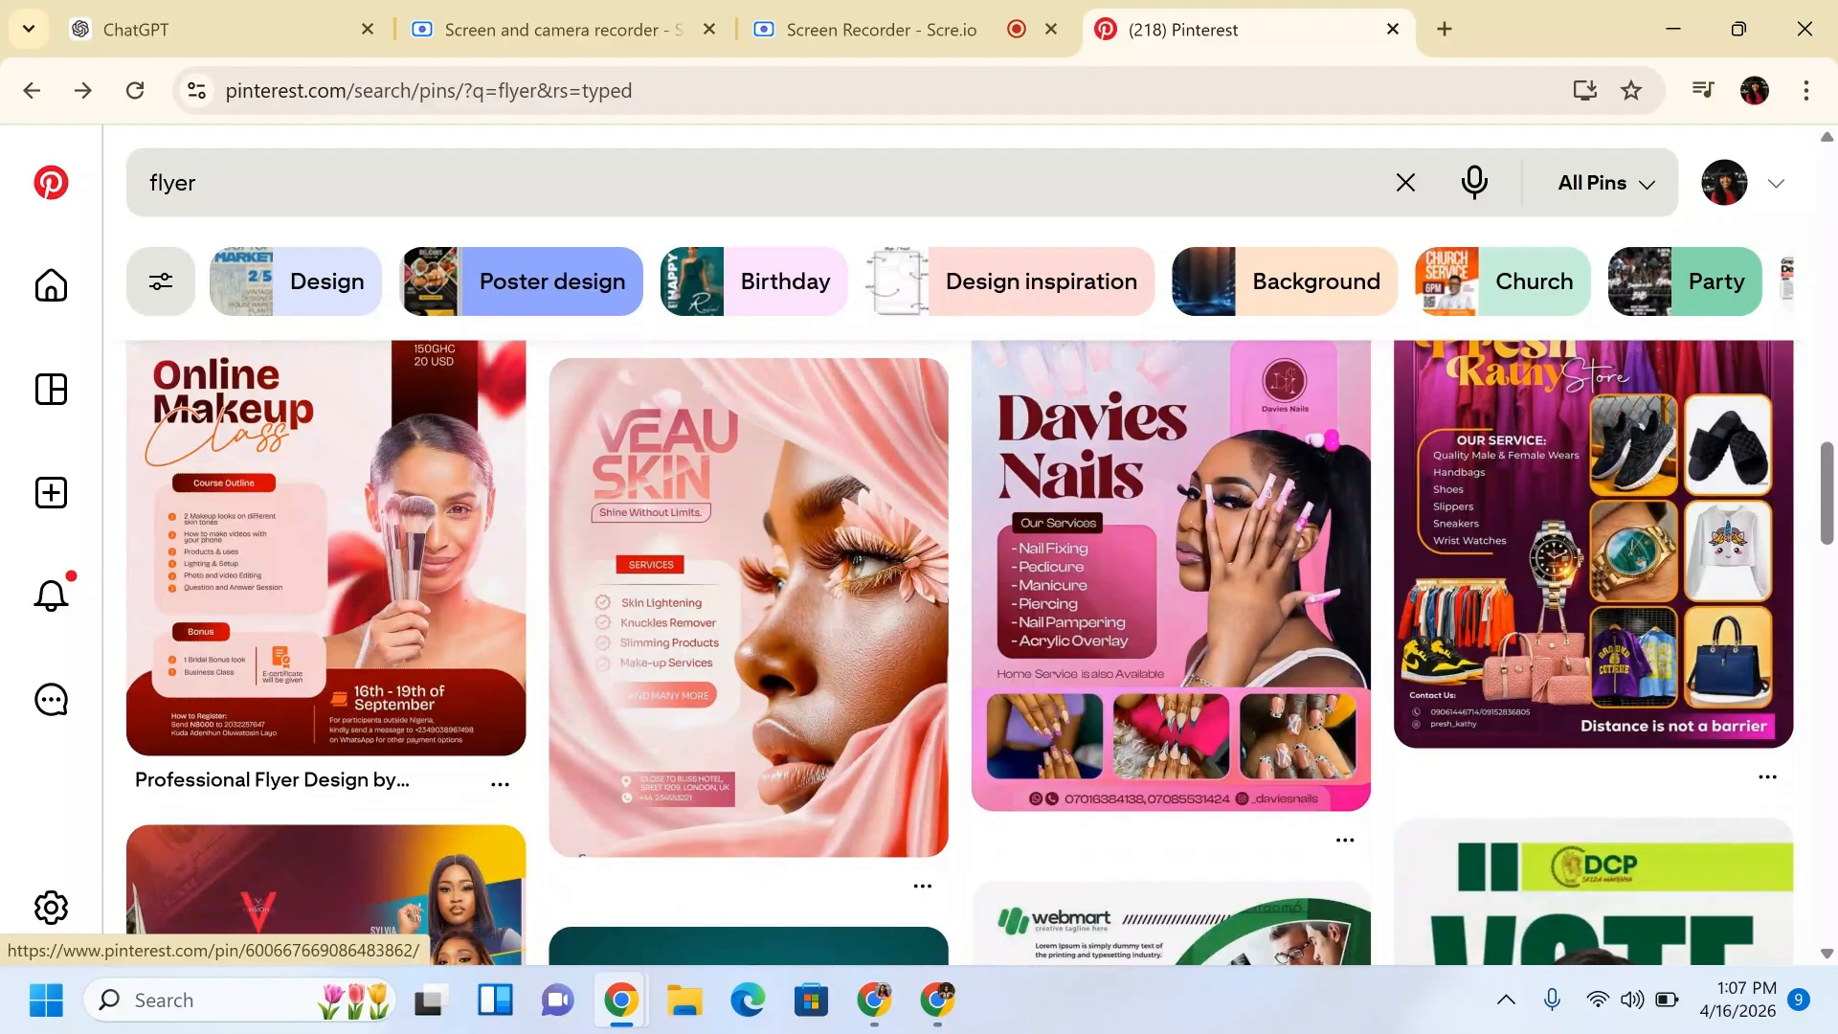
scroll(1304, 473, "down", 3)
scroll(1303, 474, "down", 3)
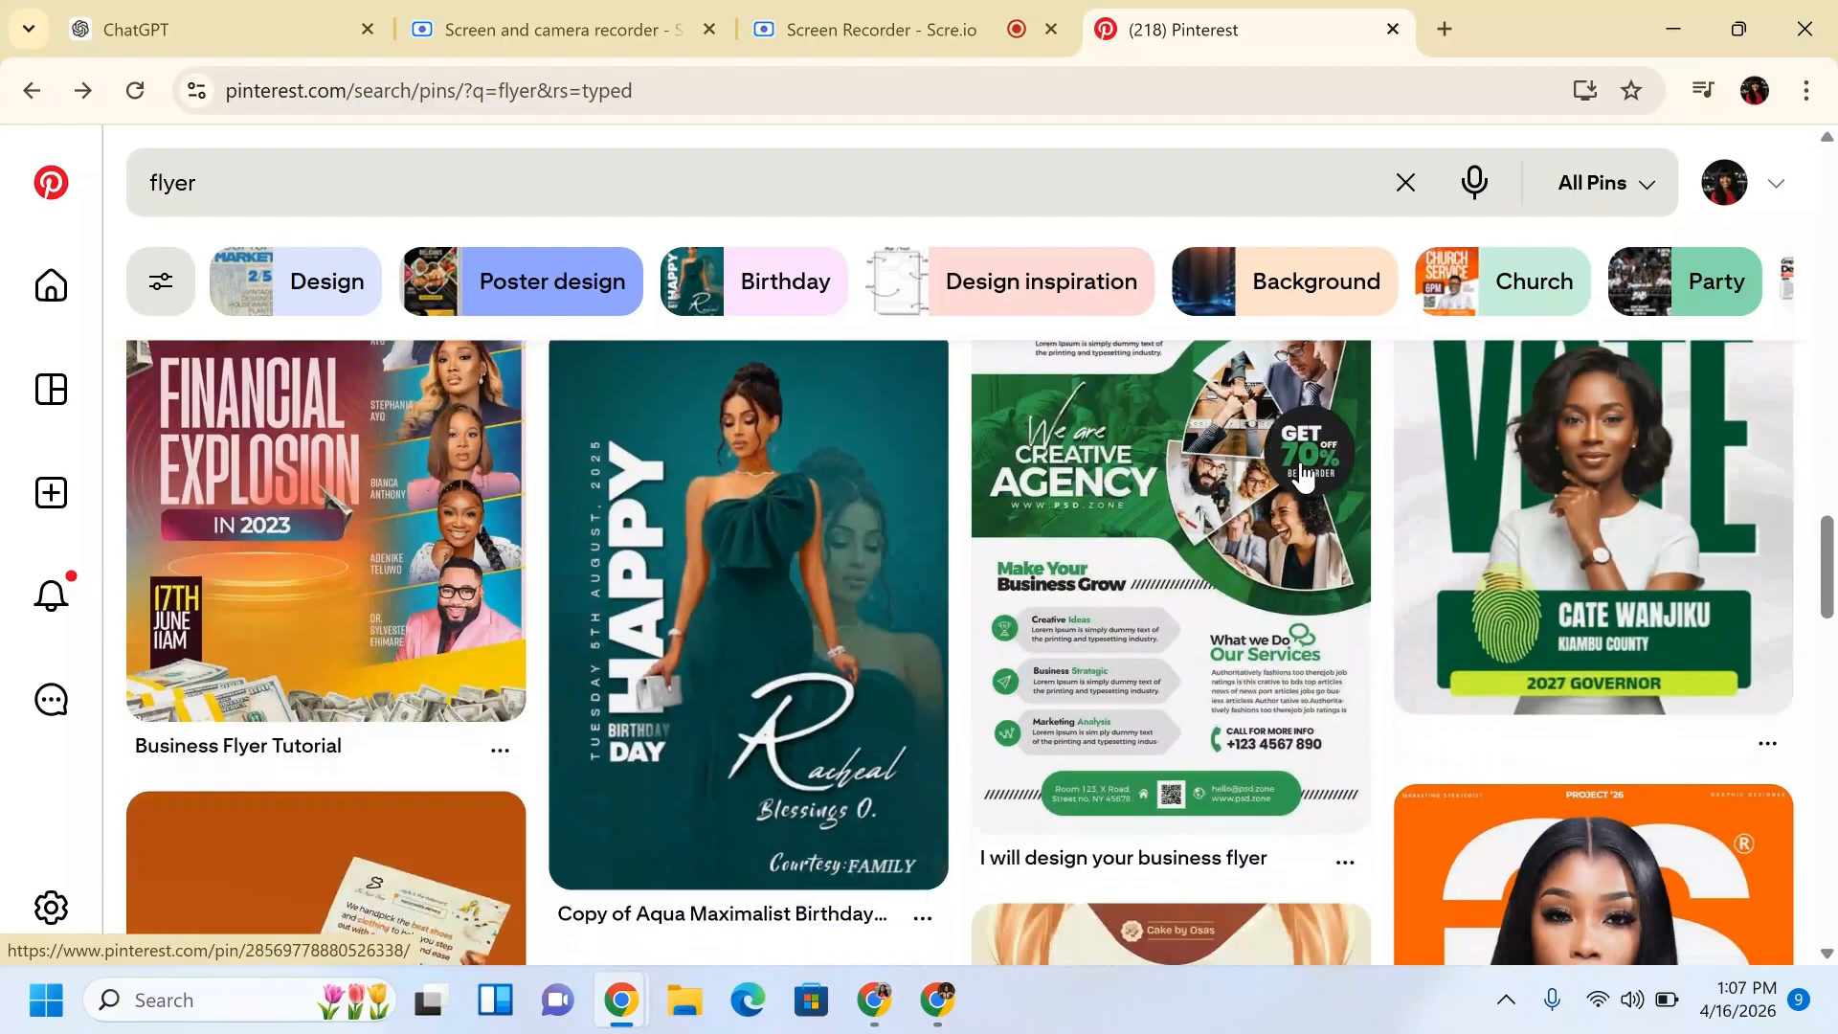
scroll(865, 644, "down", 4)
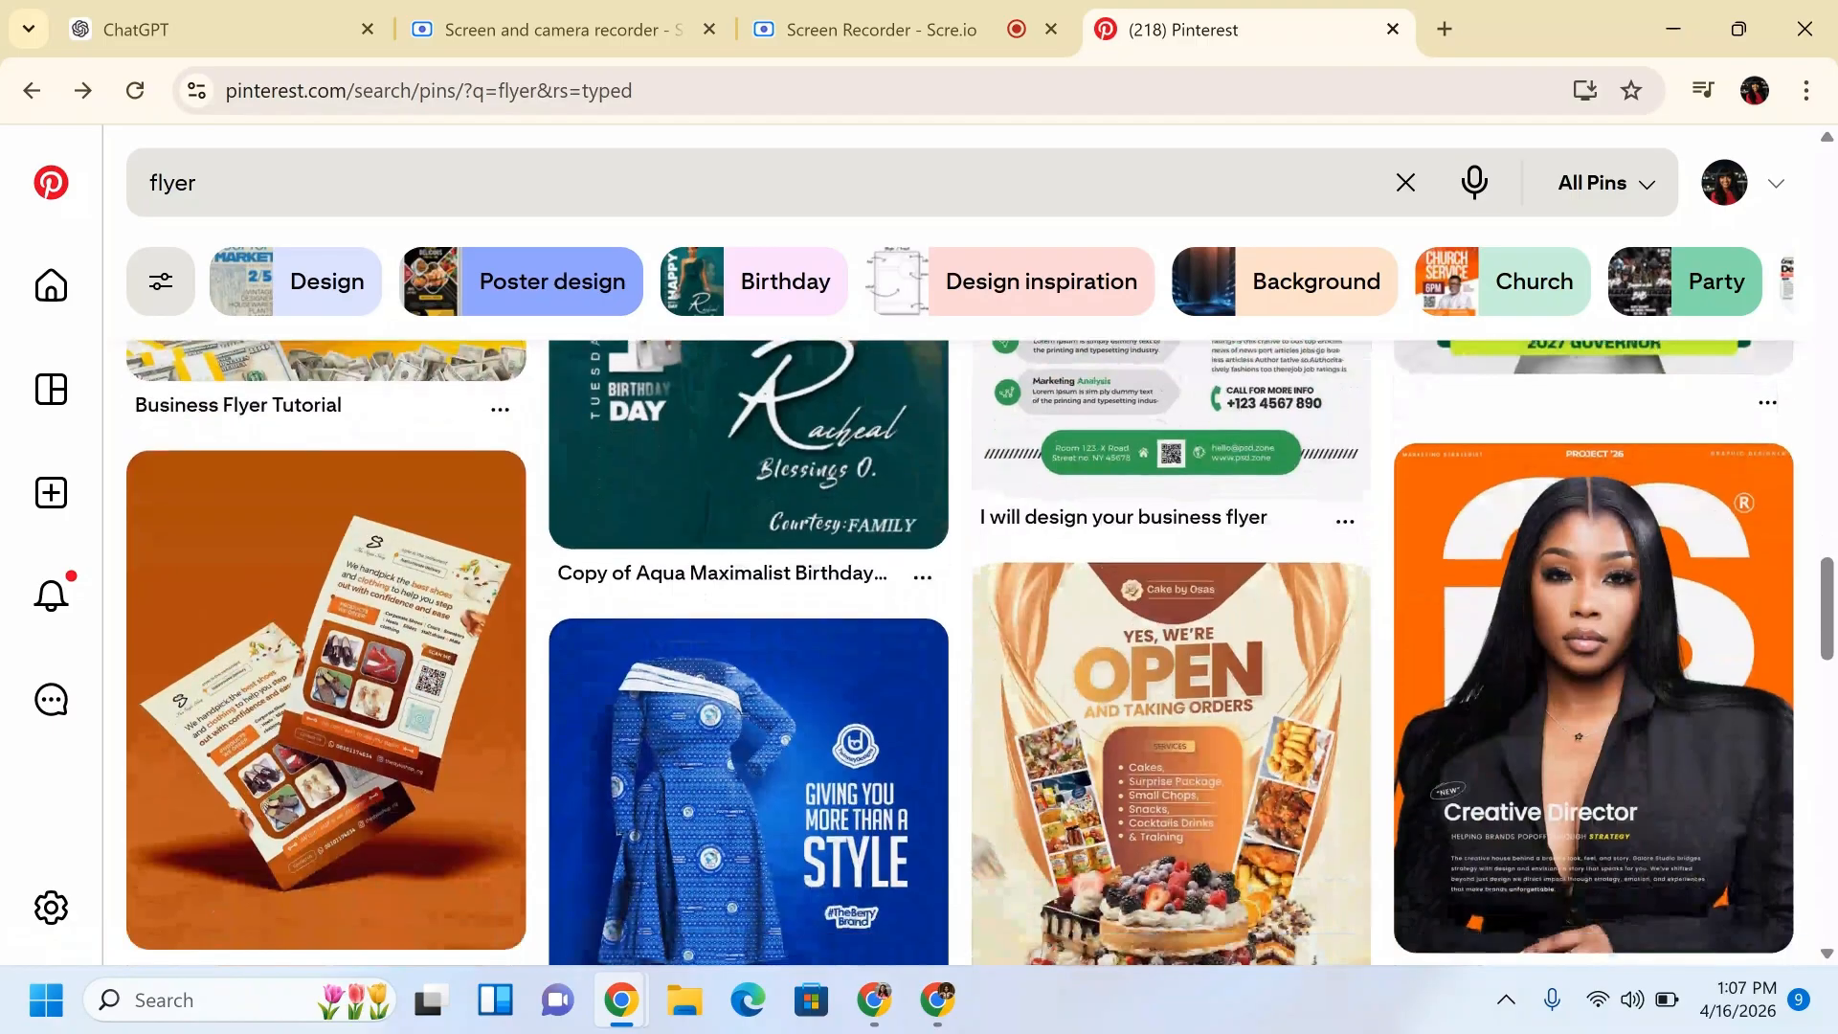
scroll(919, 651, "down", 10)
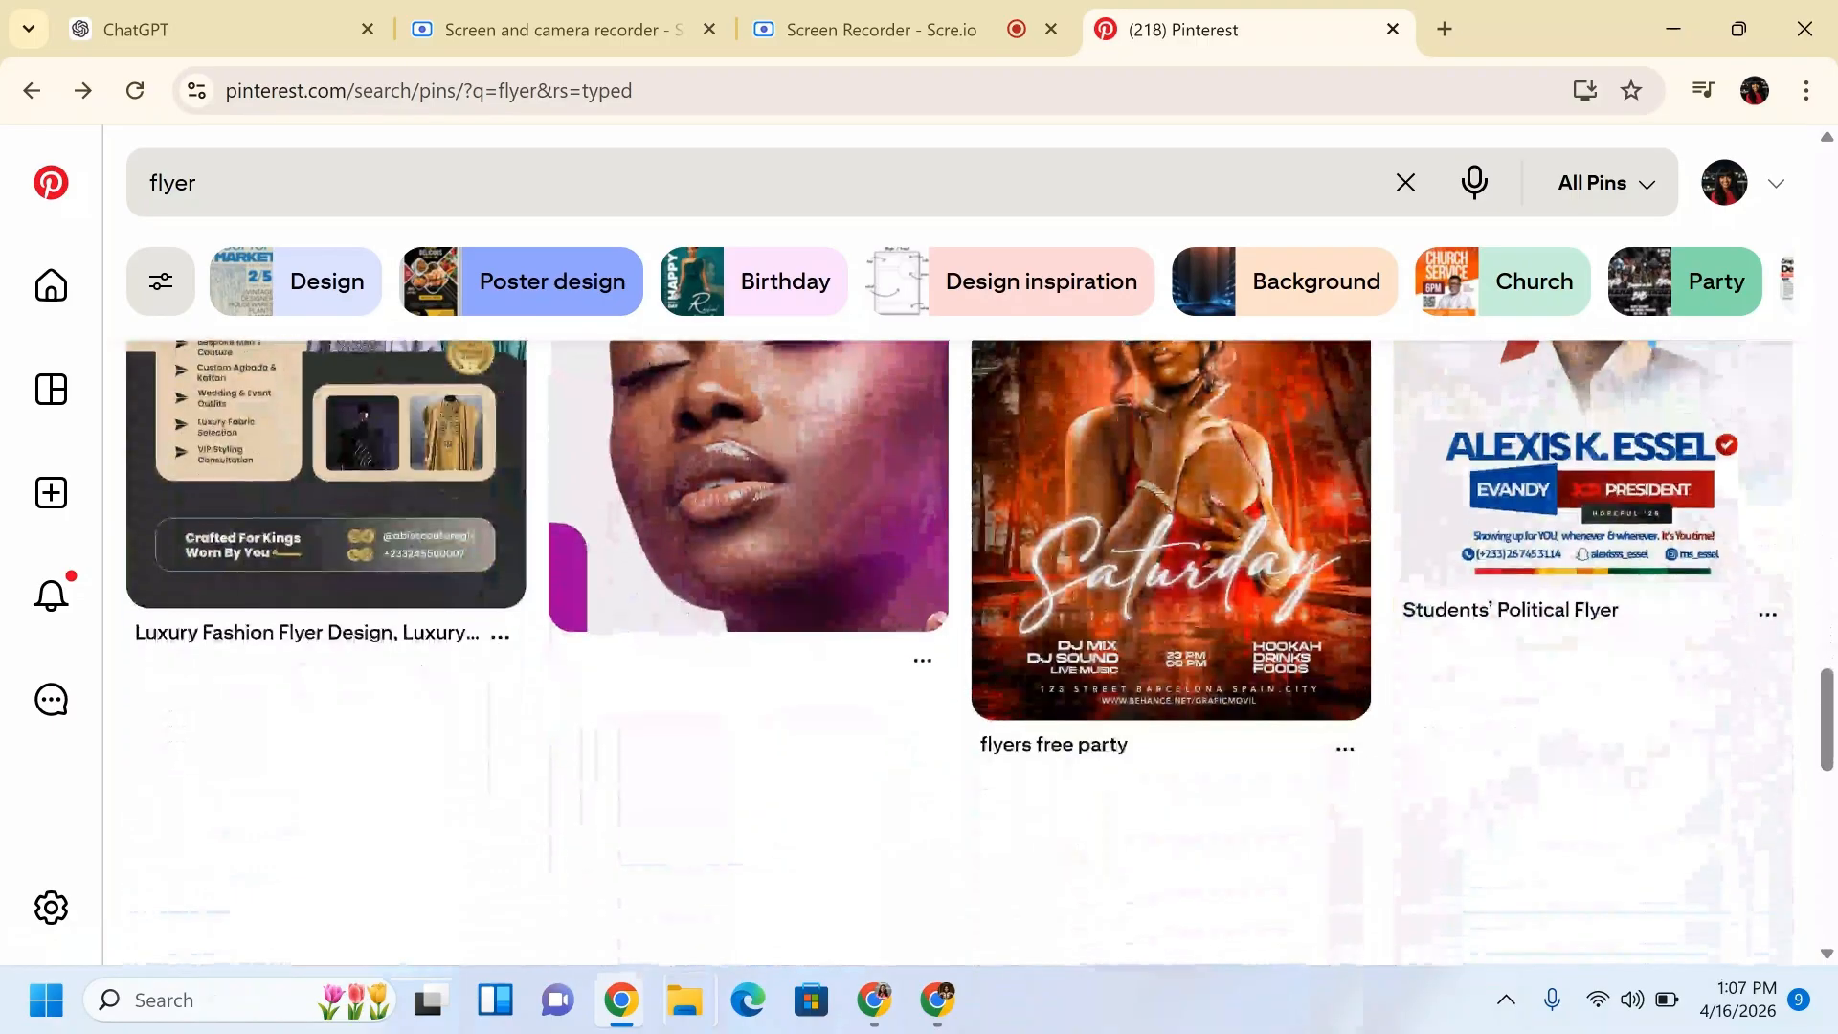
scroll(567, 508, "up", 2)
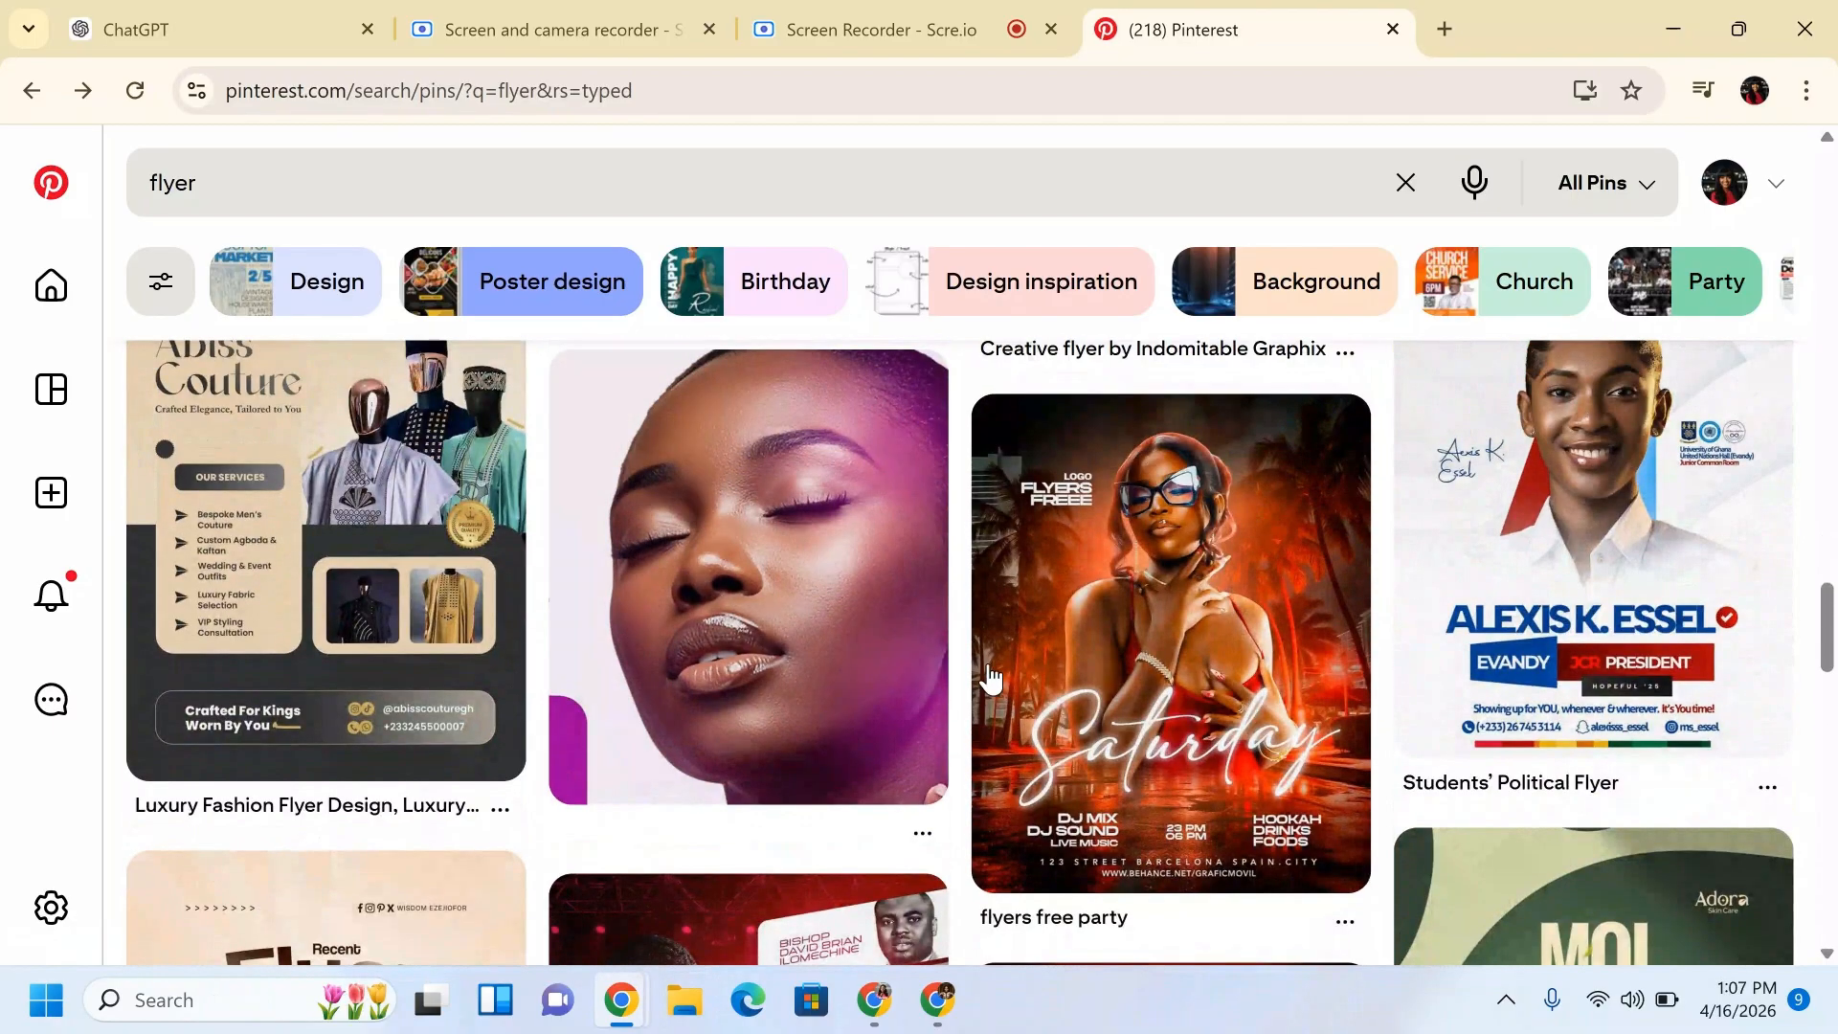
left_click(1134, 693)
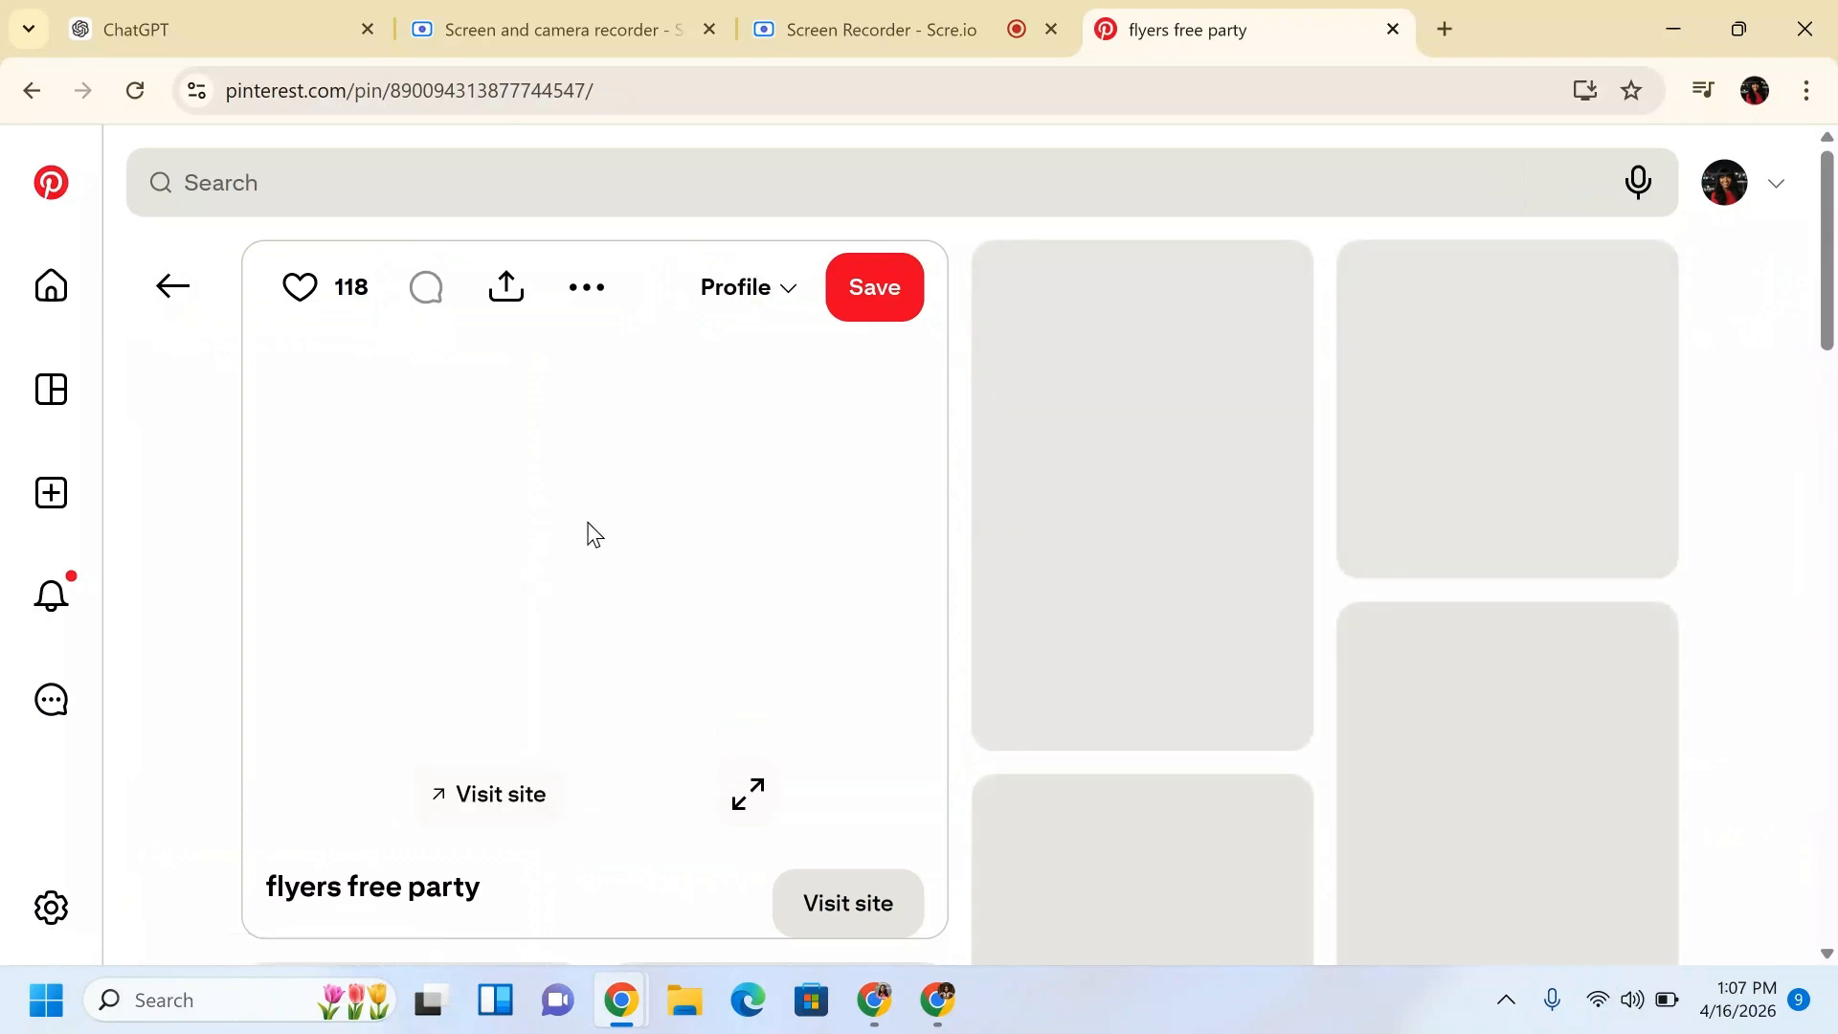
Open Google Gemini in a new browser tab from the Google apps list.
left_click(1444, 29)
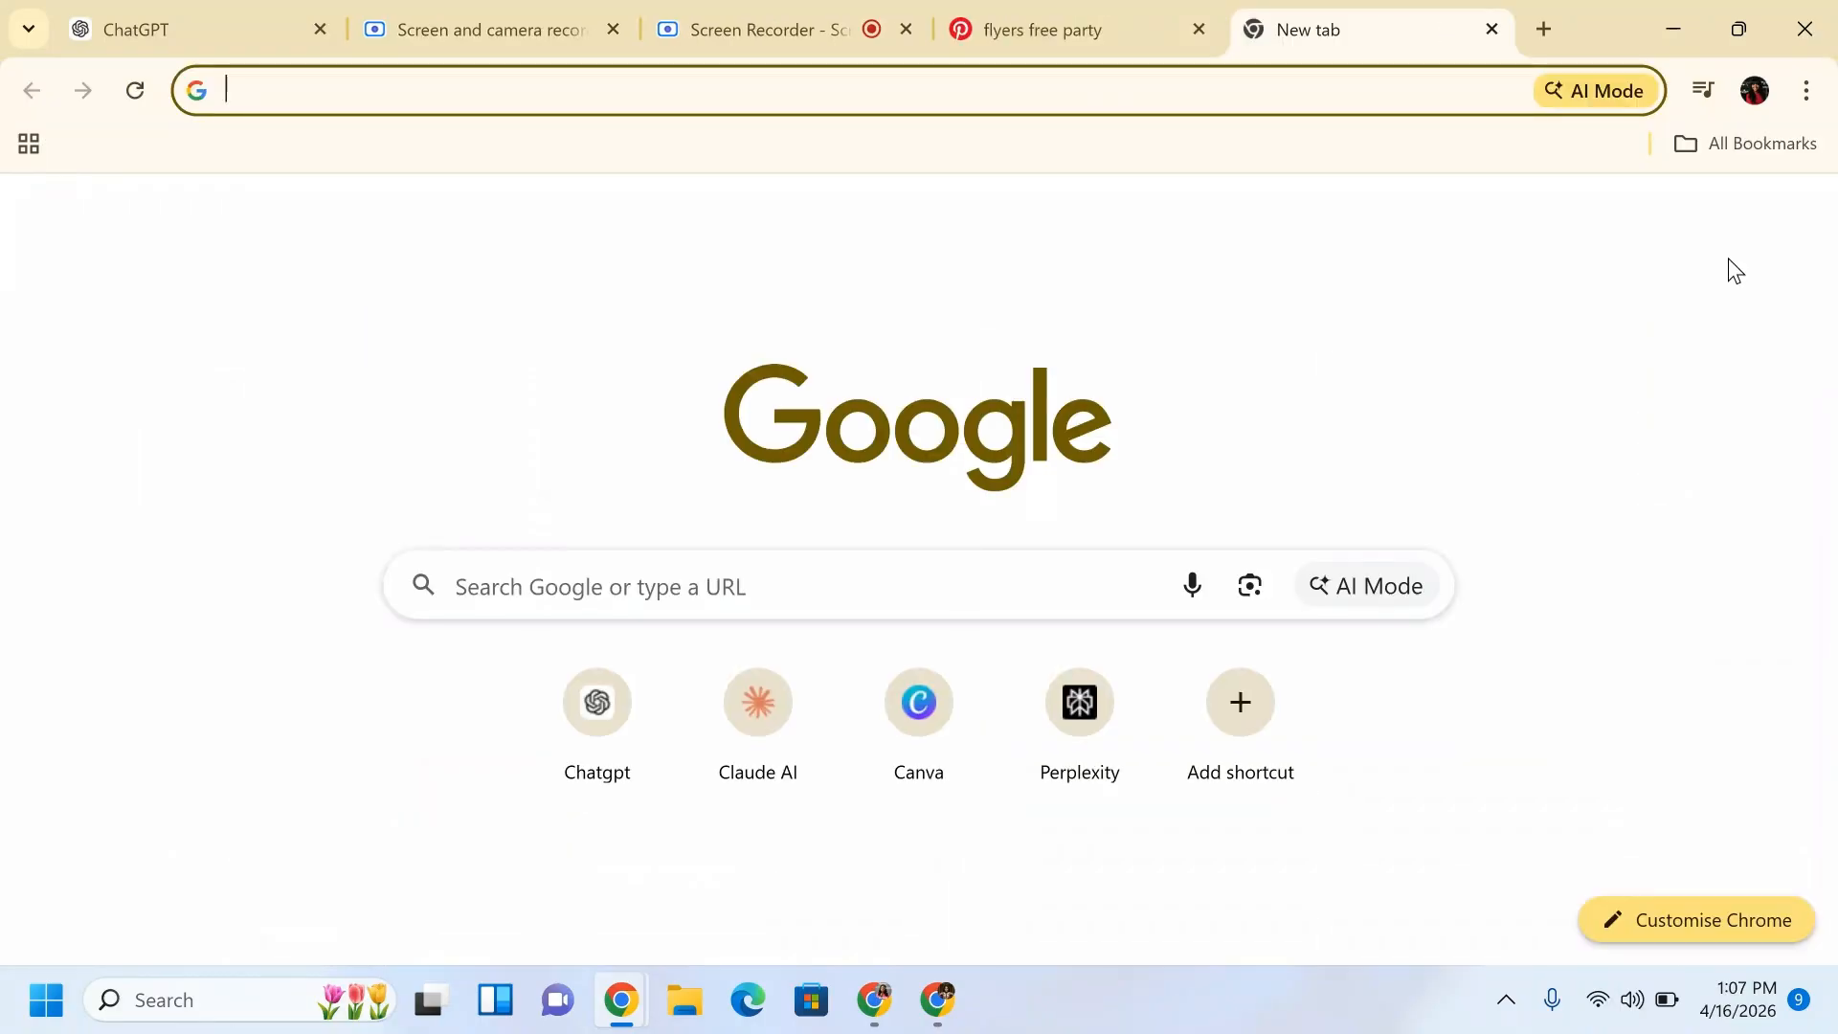
left_click(1786, 230)
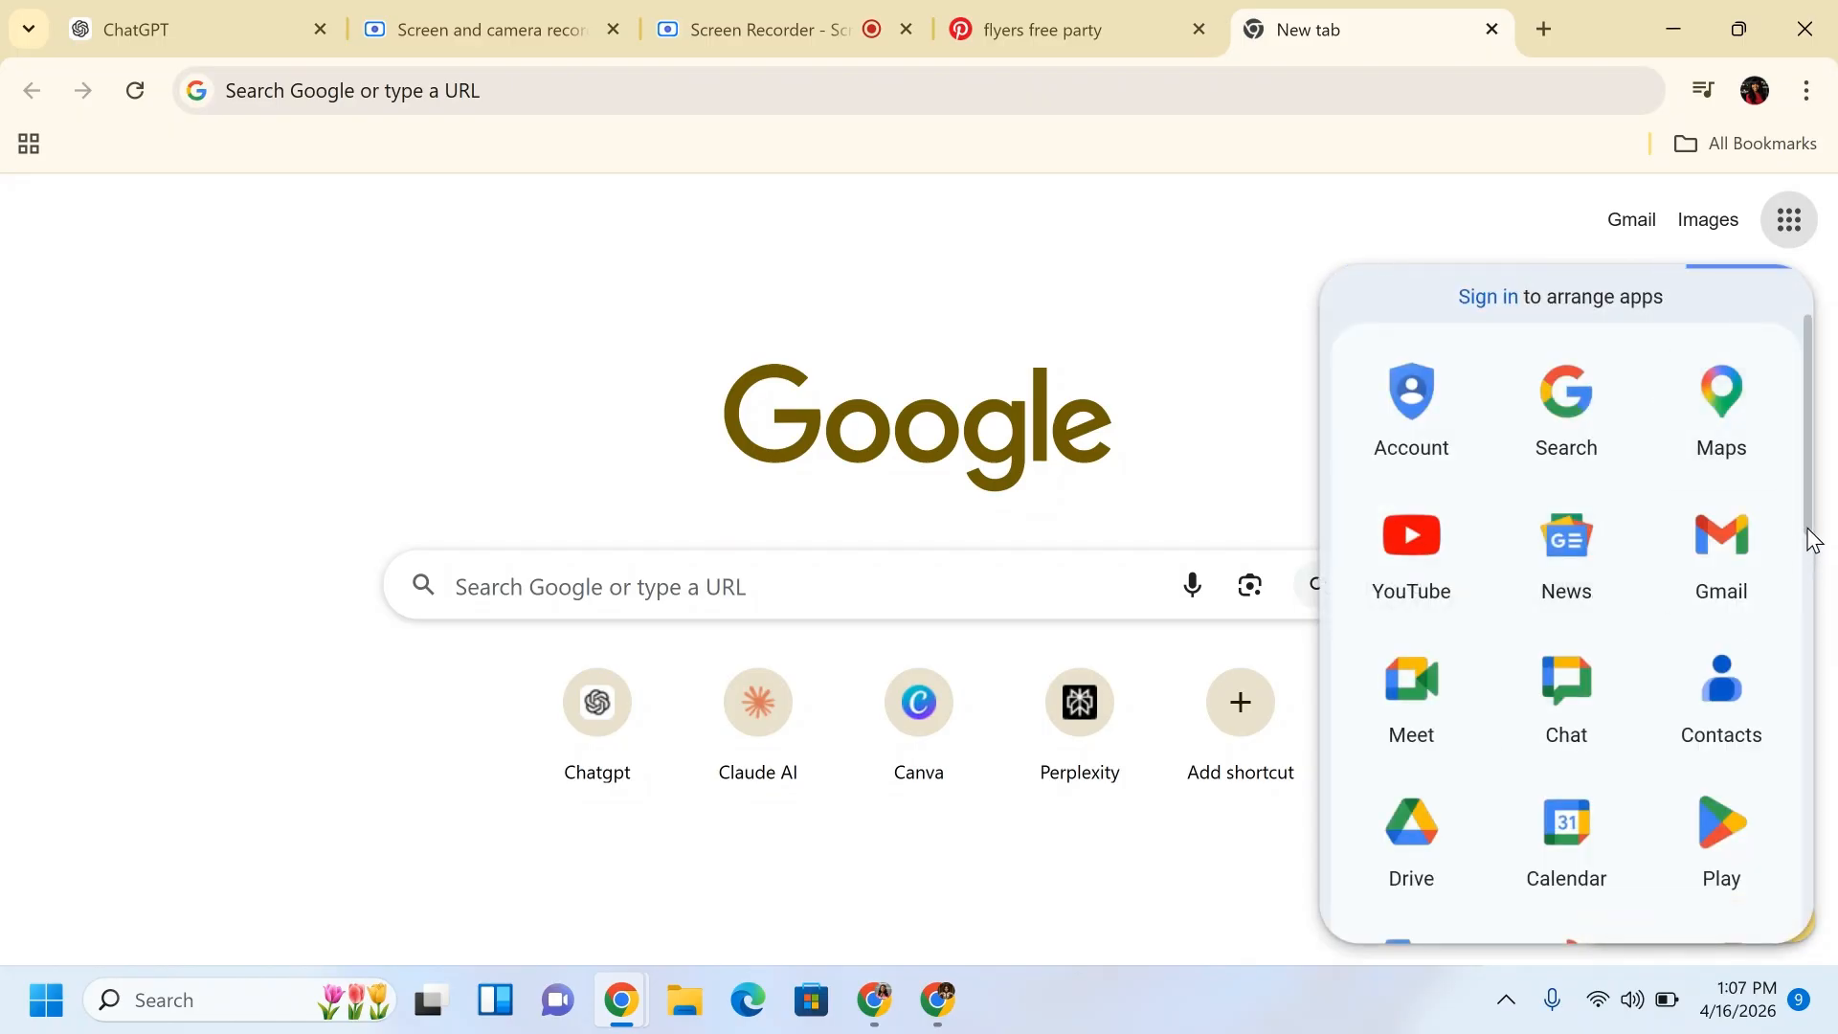
mouse_move(1812, 539)
left_mouse_down()
mouse_move(1812, 647)
mouse_move(1816, 567)
left_mouse_up()
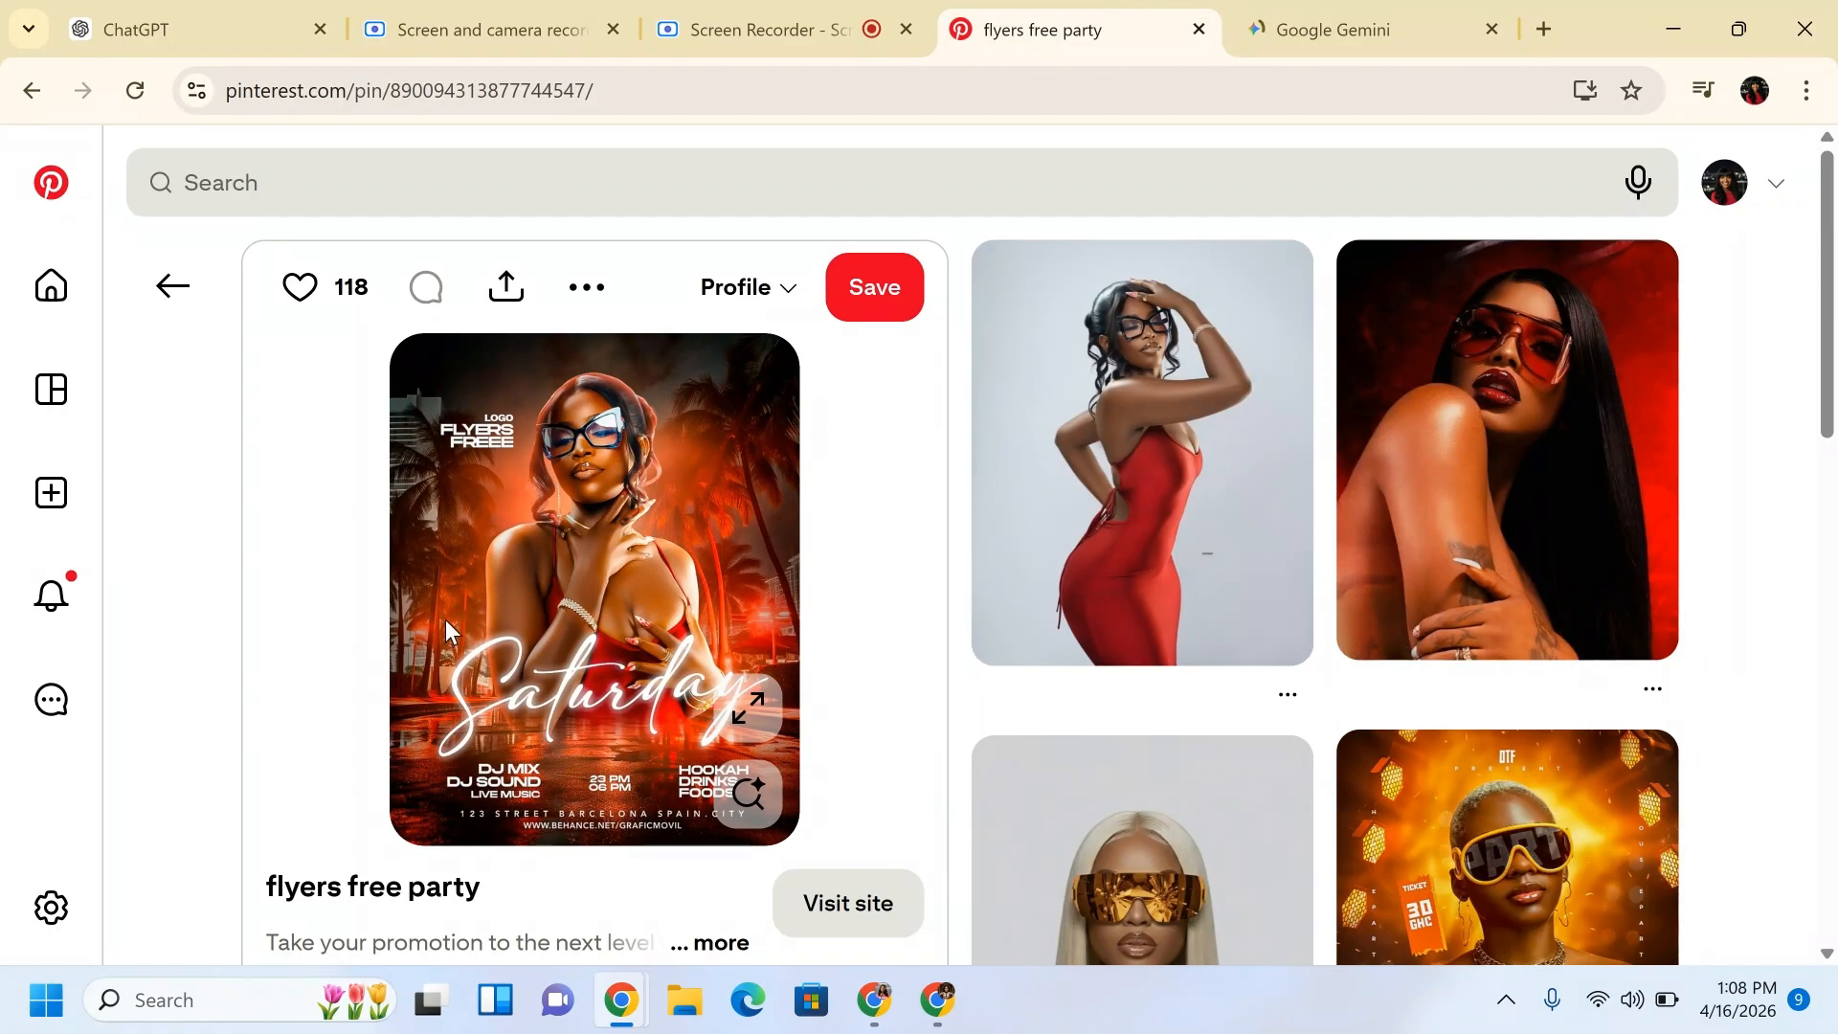
Save the "flyers free party" pin's image from Pinterest to the Downloads folder as a JPEG.
right_click(461, 611)
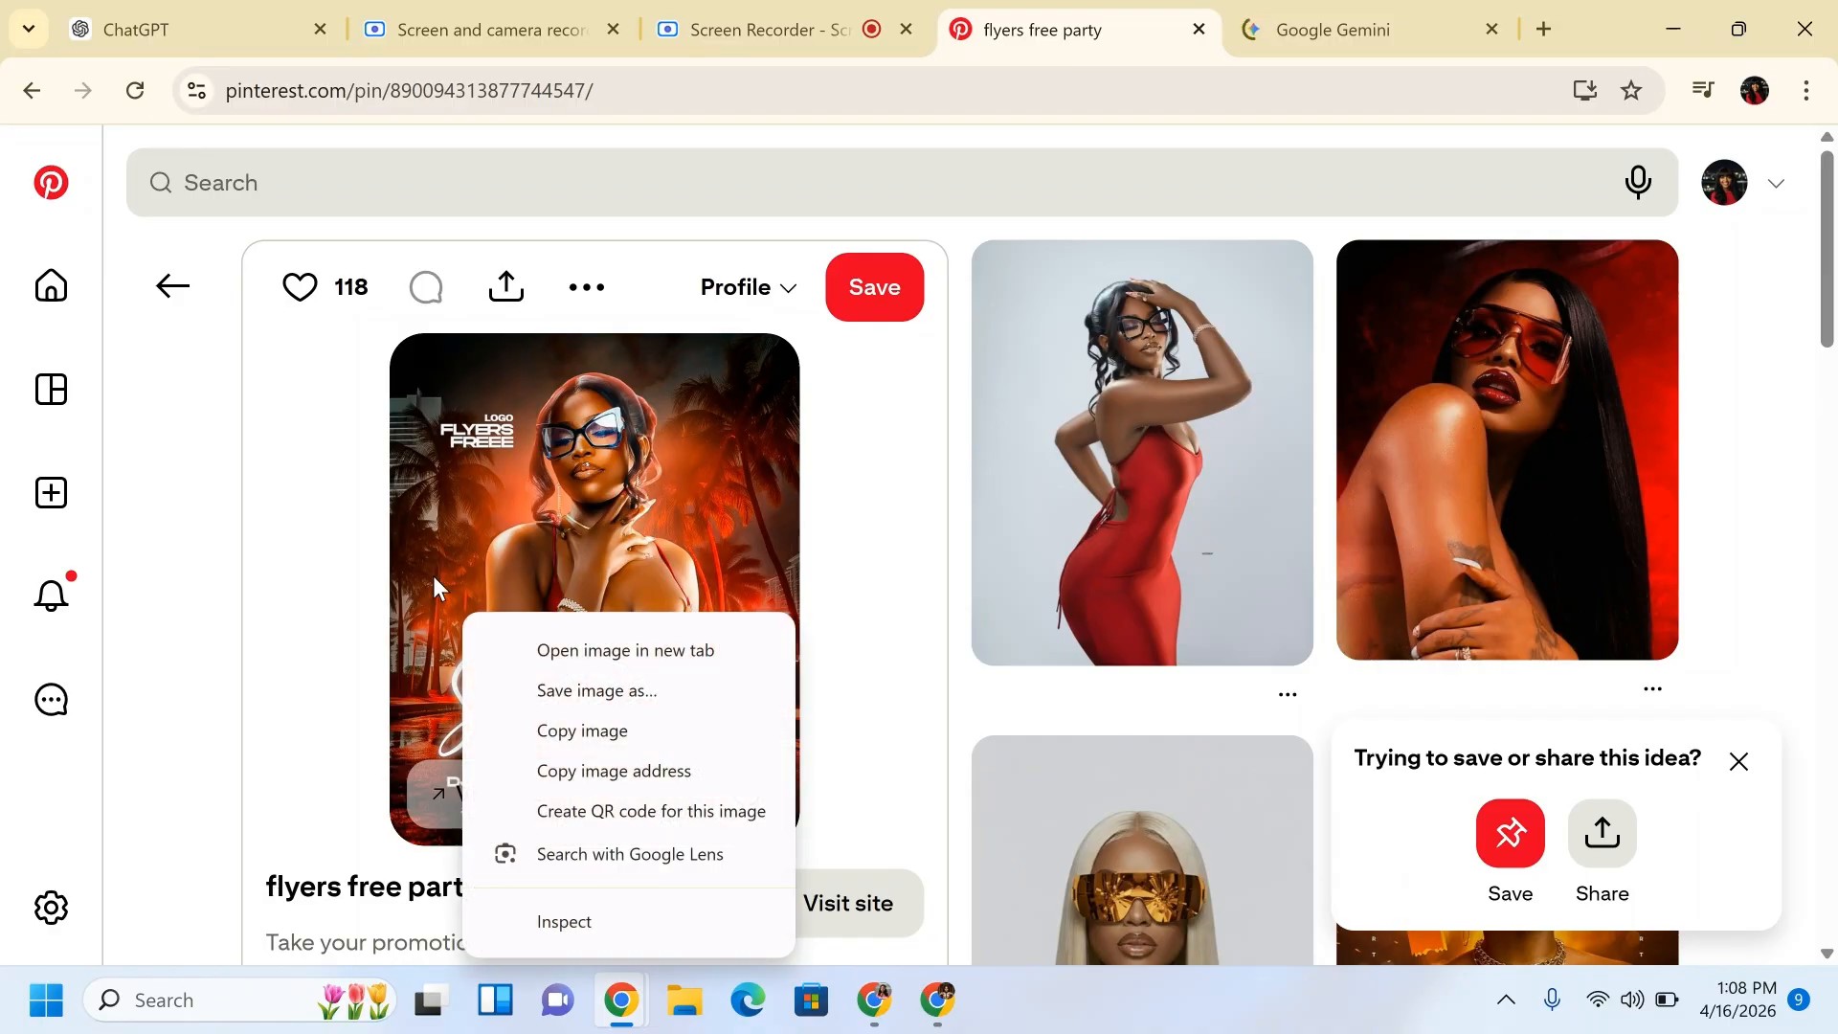
left_click(645, 709)
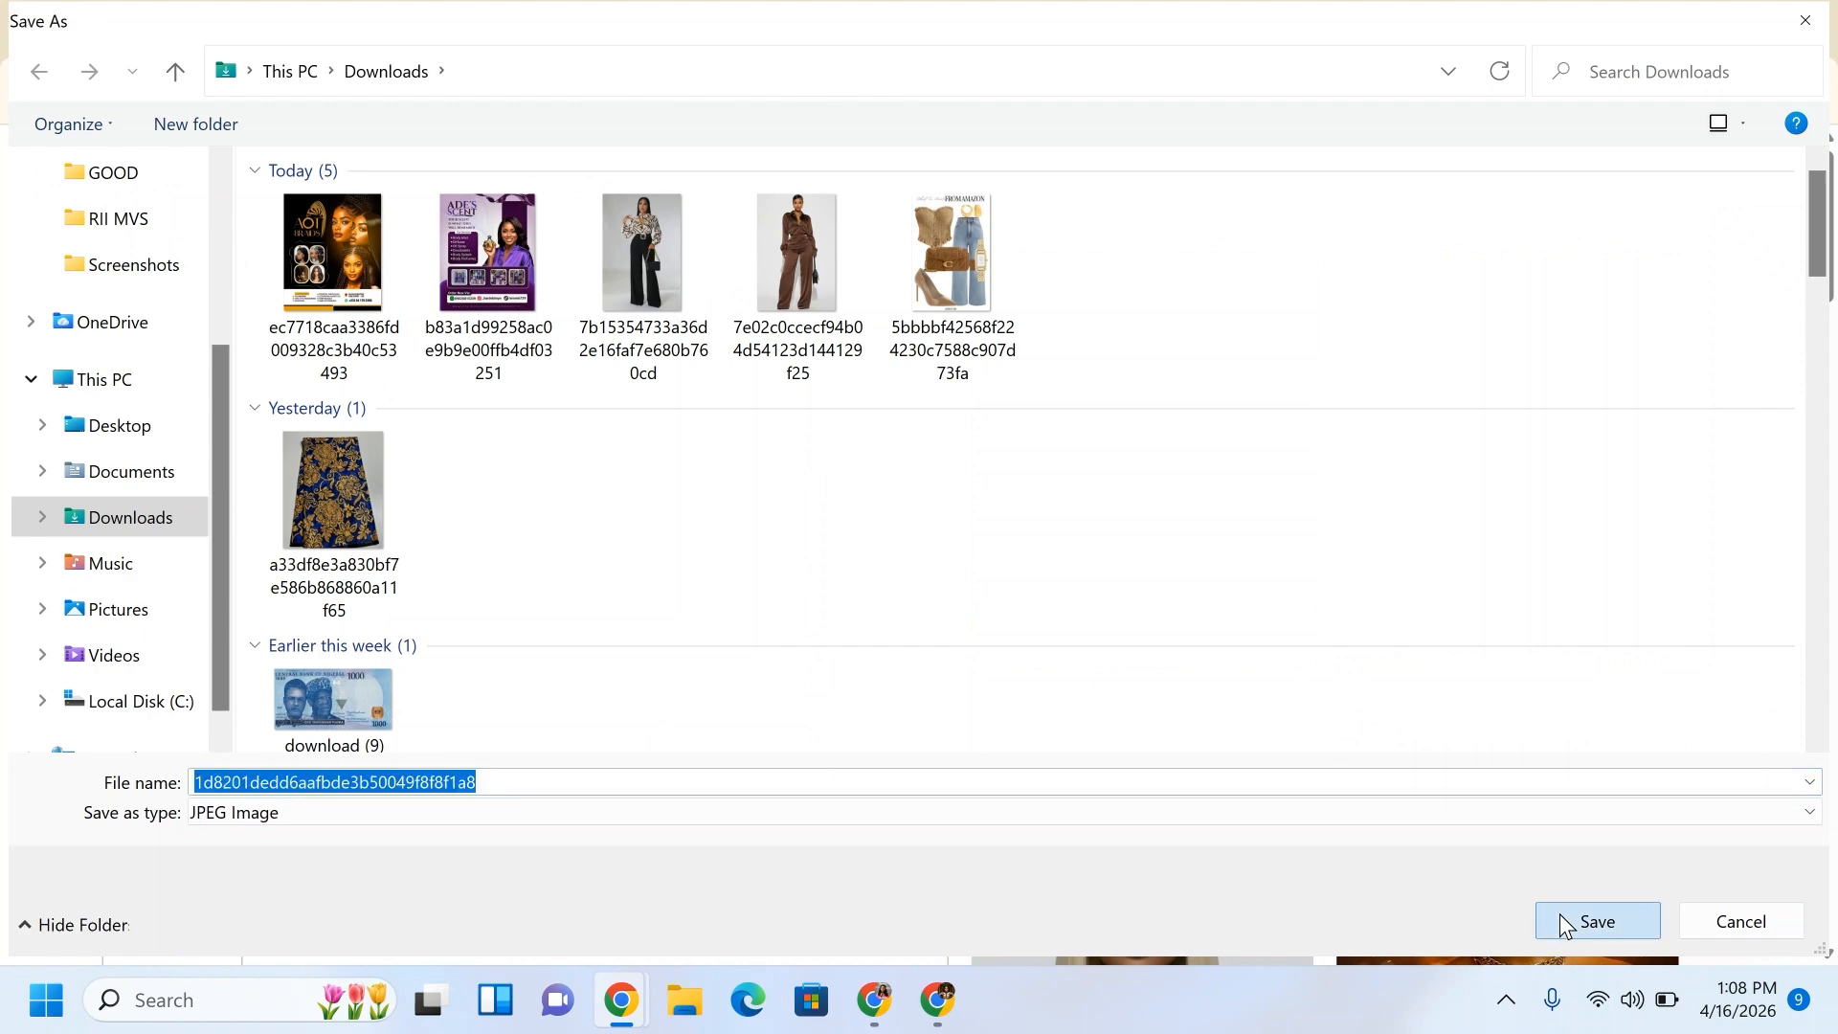
left_click(1562, 921)
scroll(1559, 917, "down", 7)
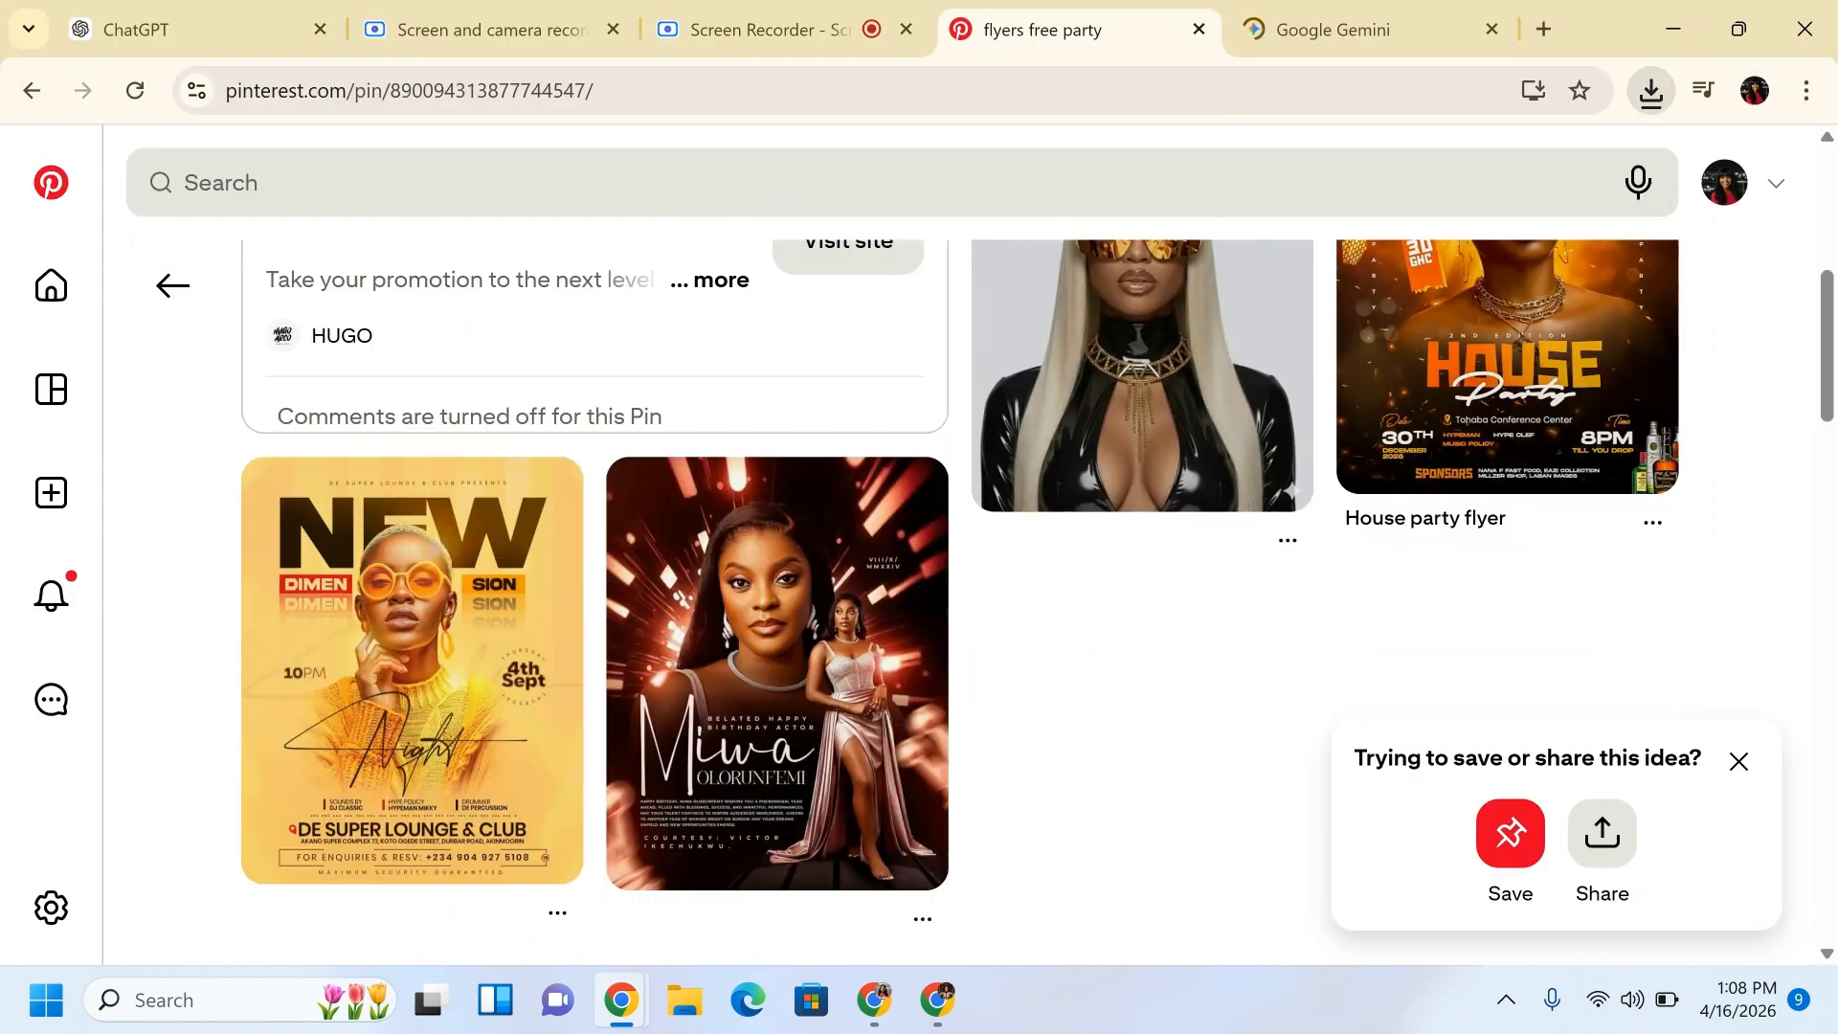
scroll(1559, 917, "down", 2)
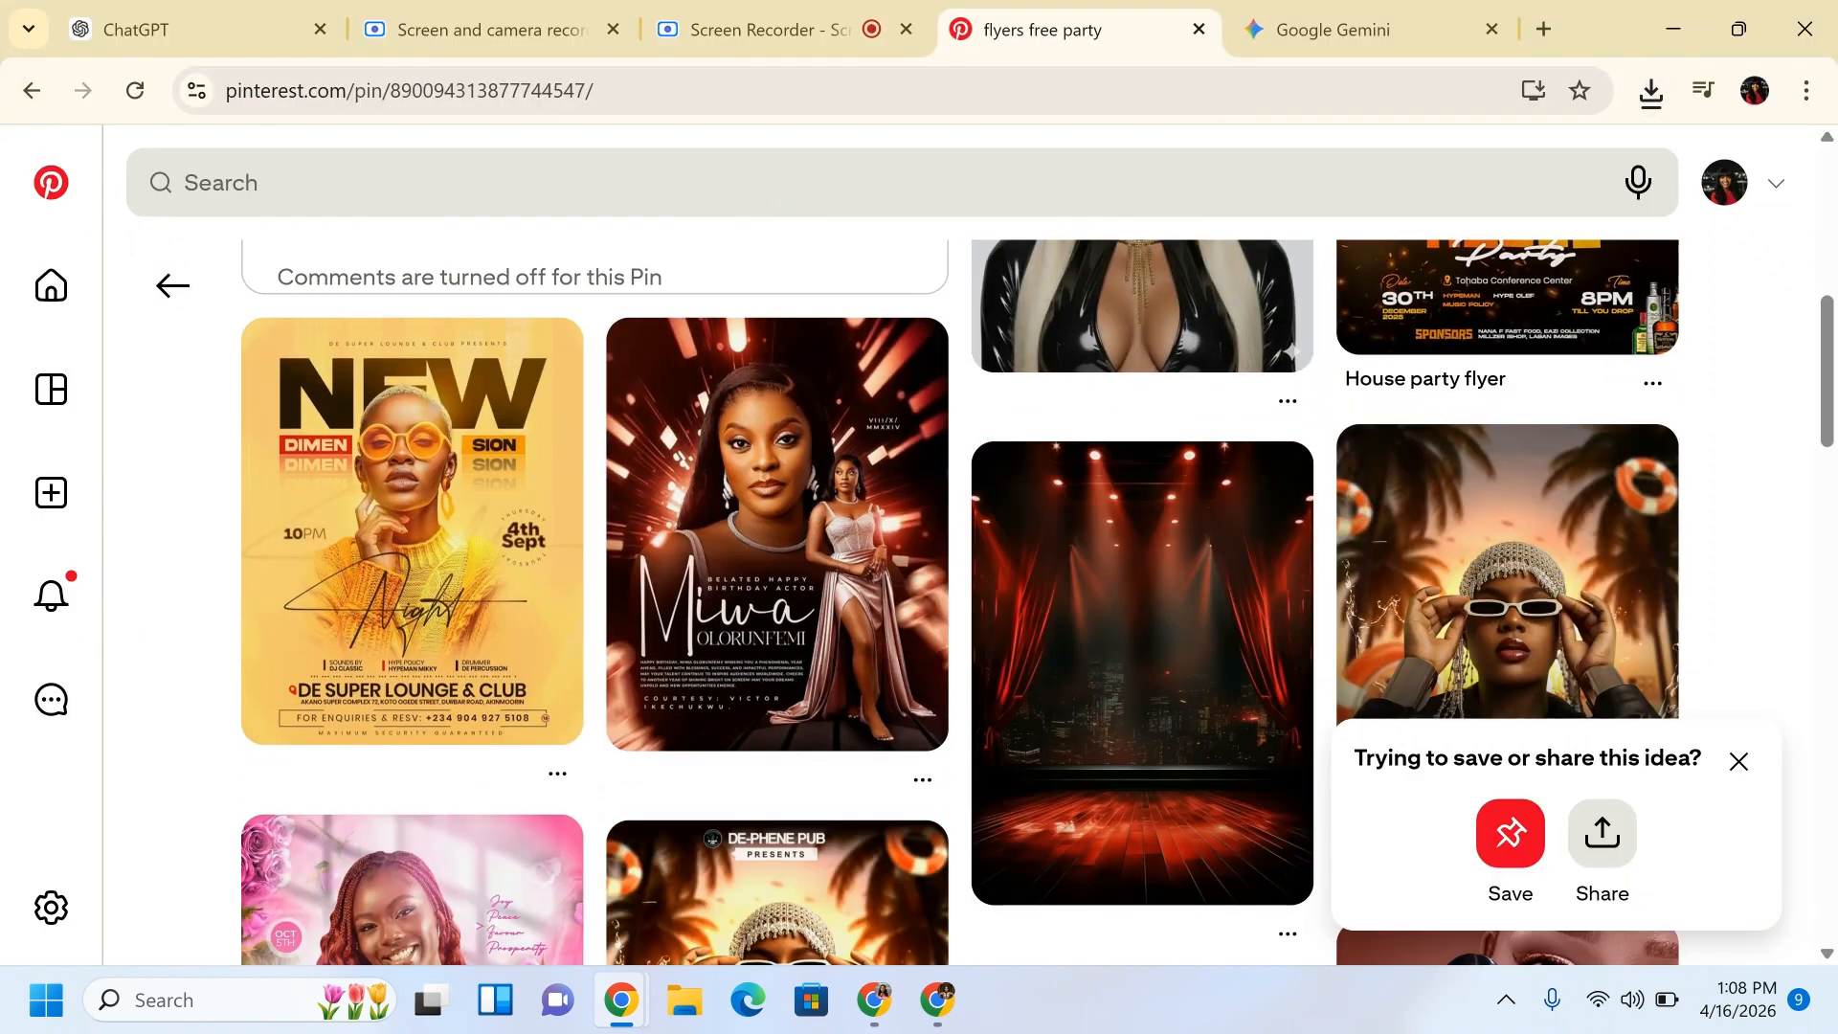
scroll(1559, 917, "down", 6)
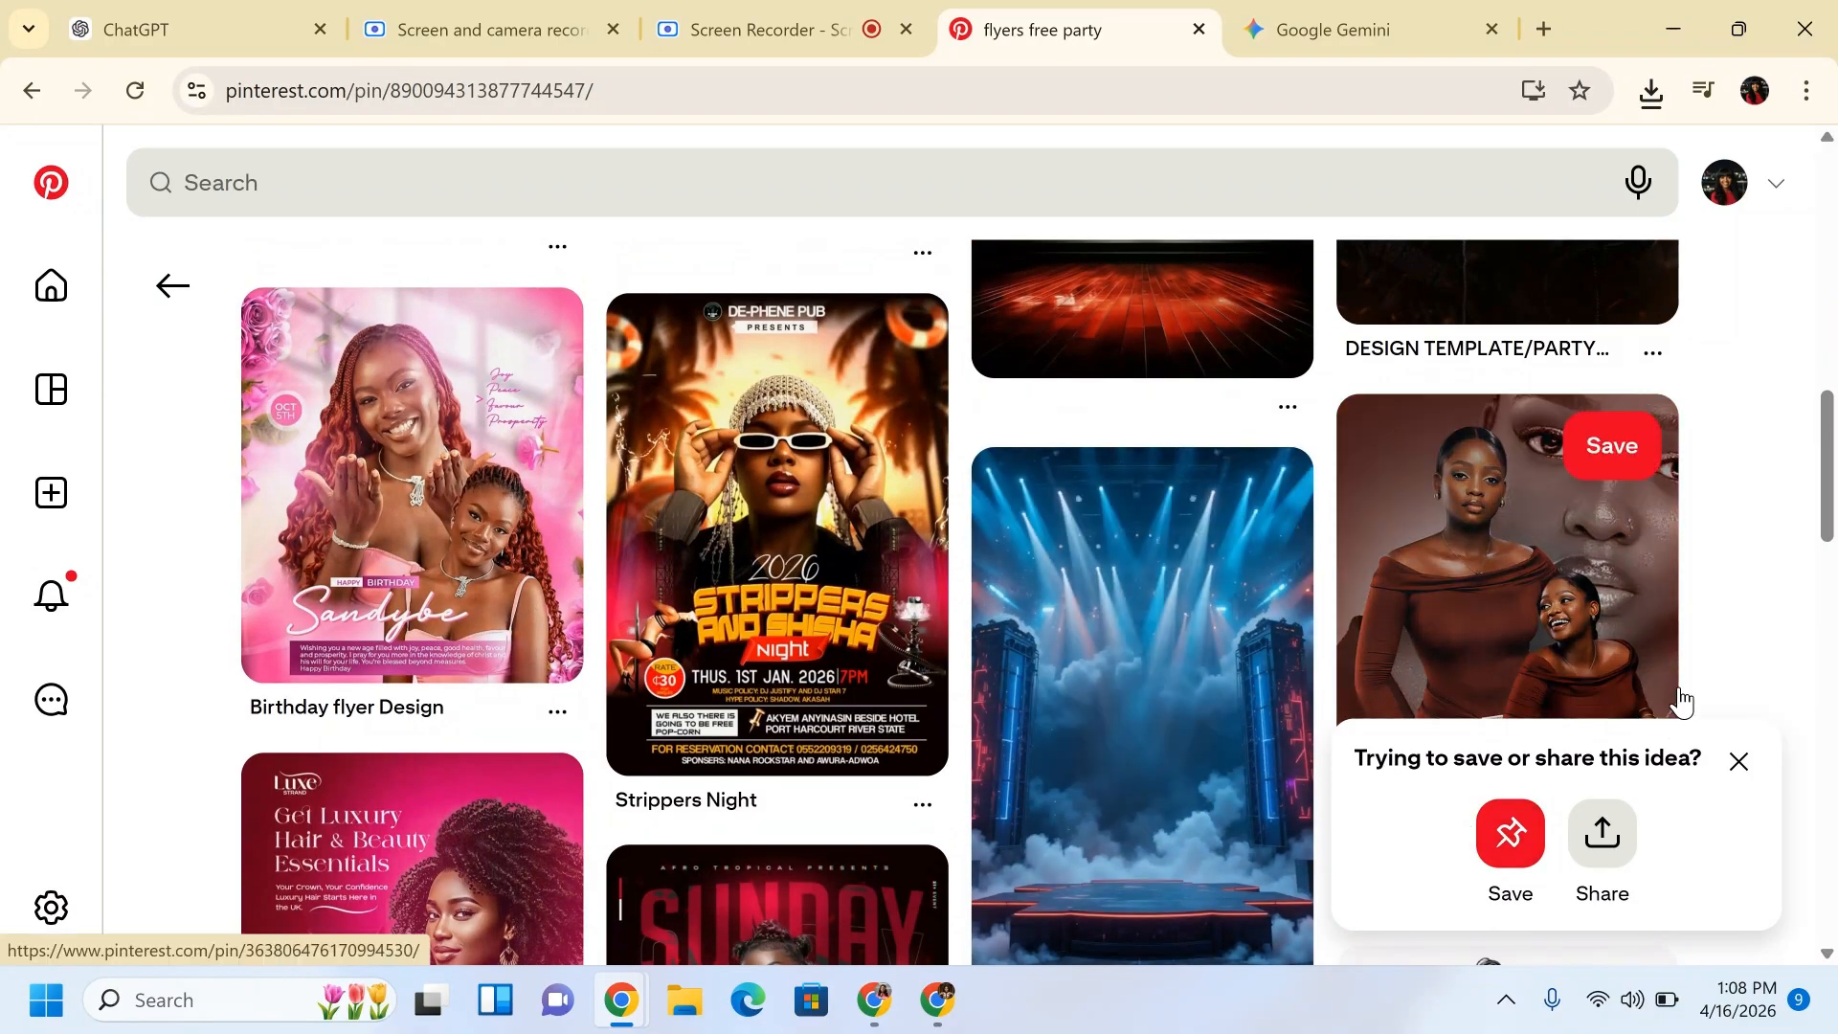
scroll(1379, 469, "down", 2)
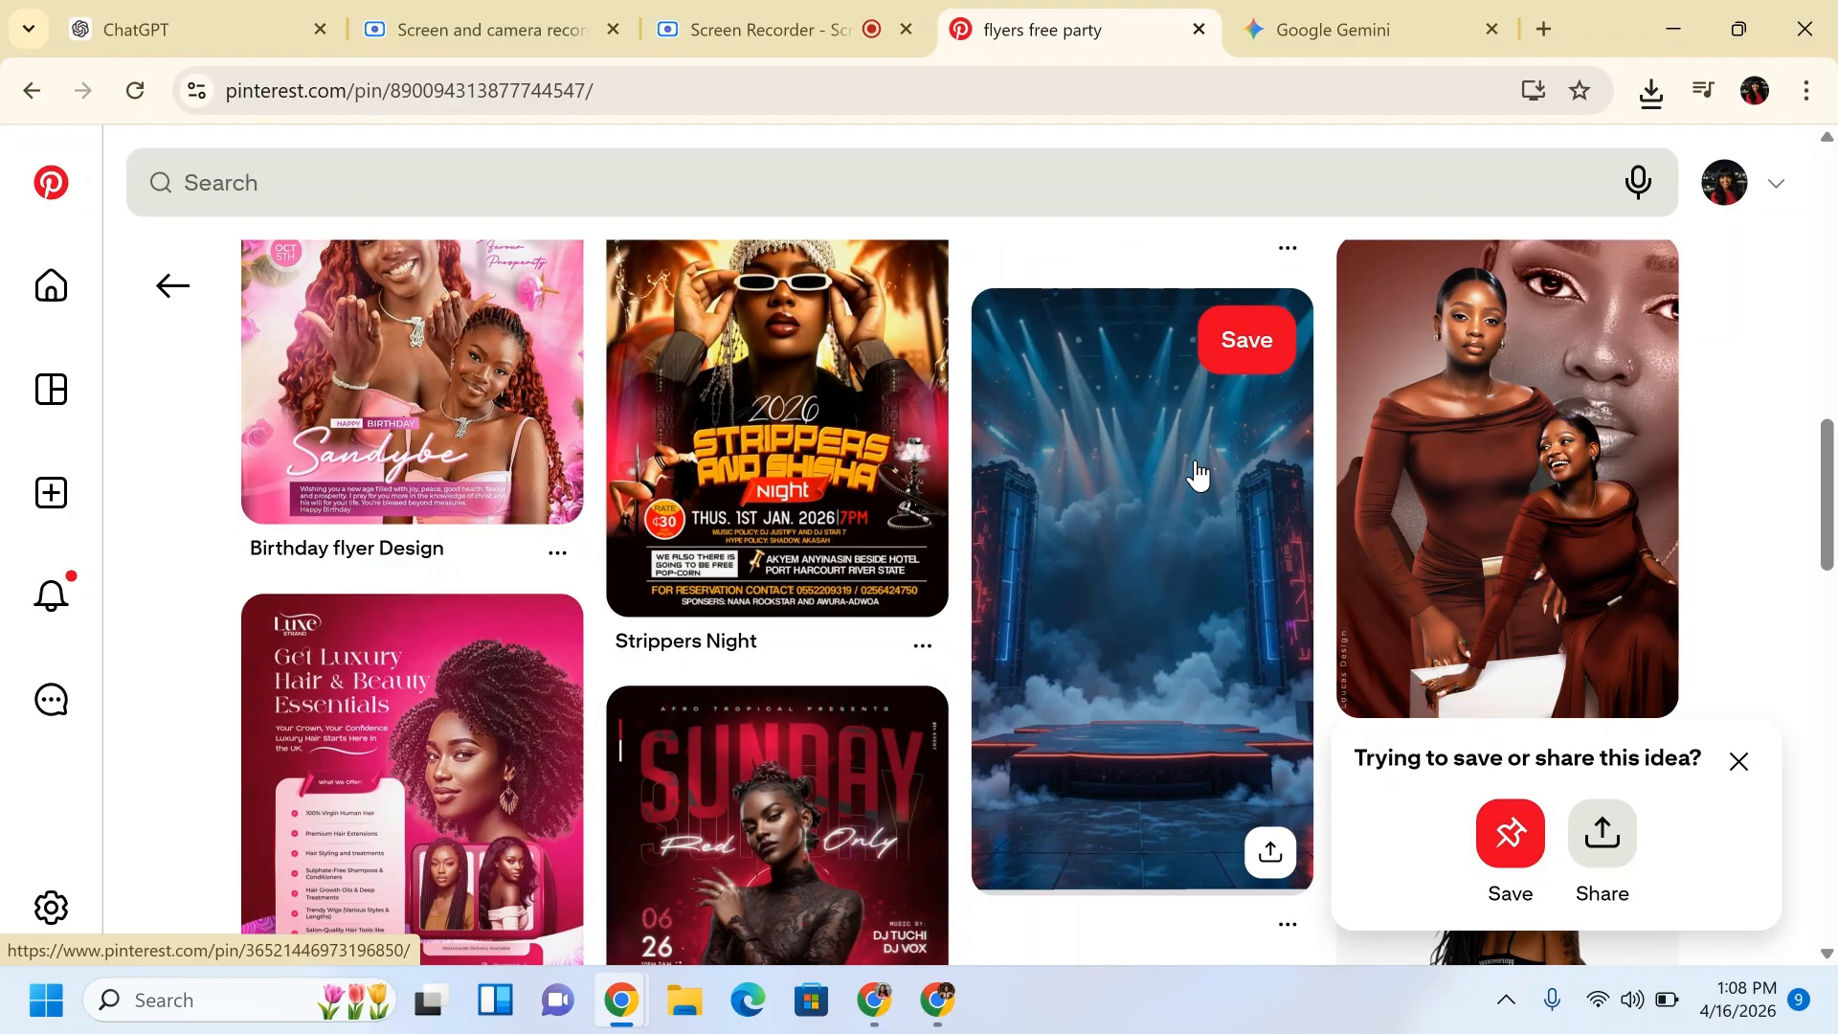
Switch to Gemini, turn on image creation and upload the downloaded Saturday party flyer.
left_click(1411, 9)
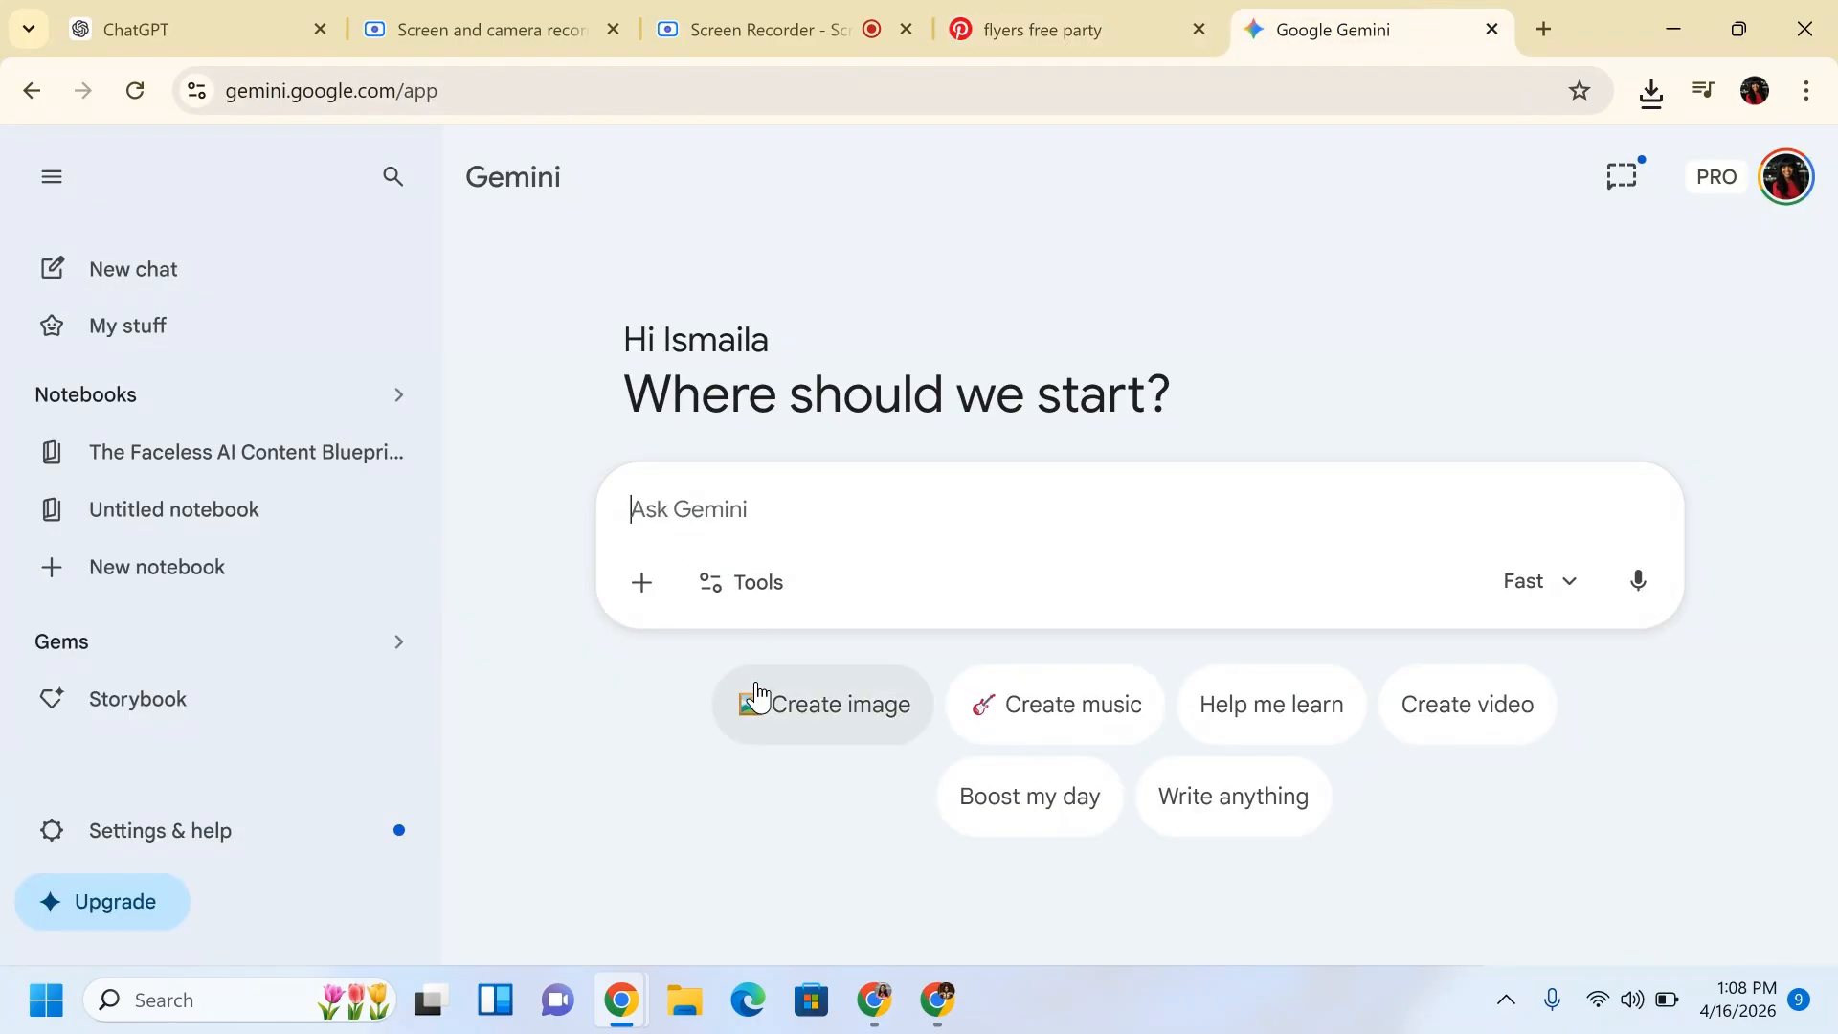
left_click(756, 699)
left_click(641, 849)
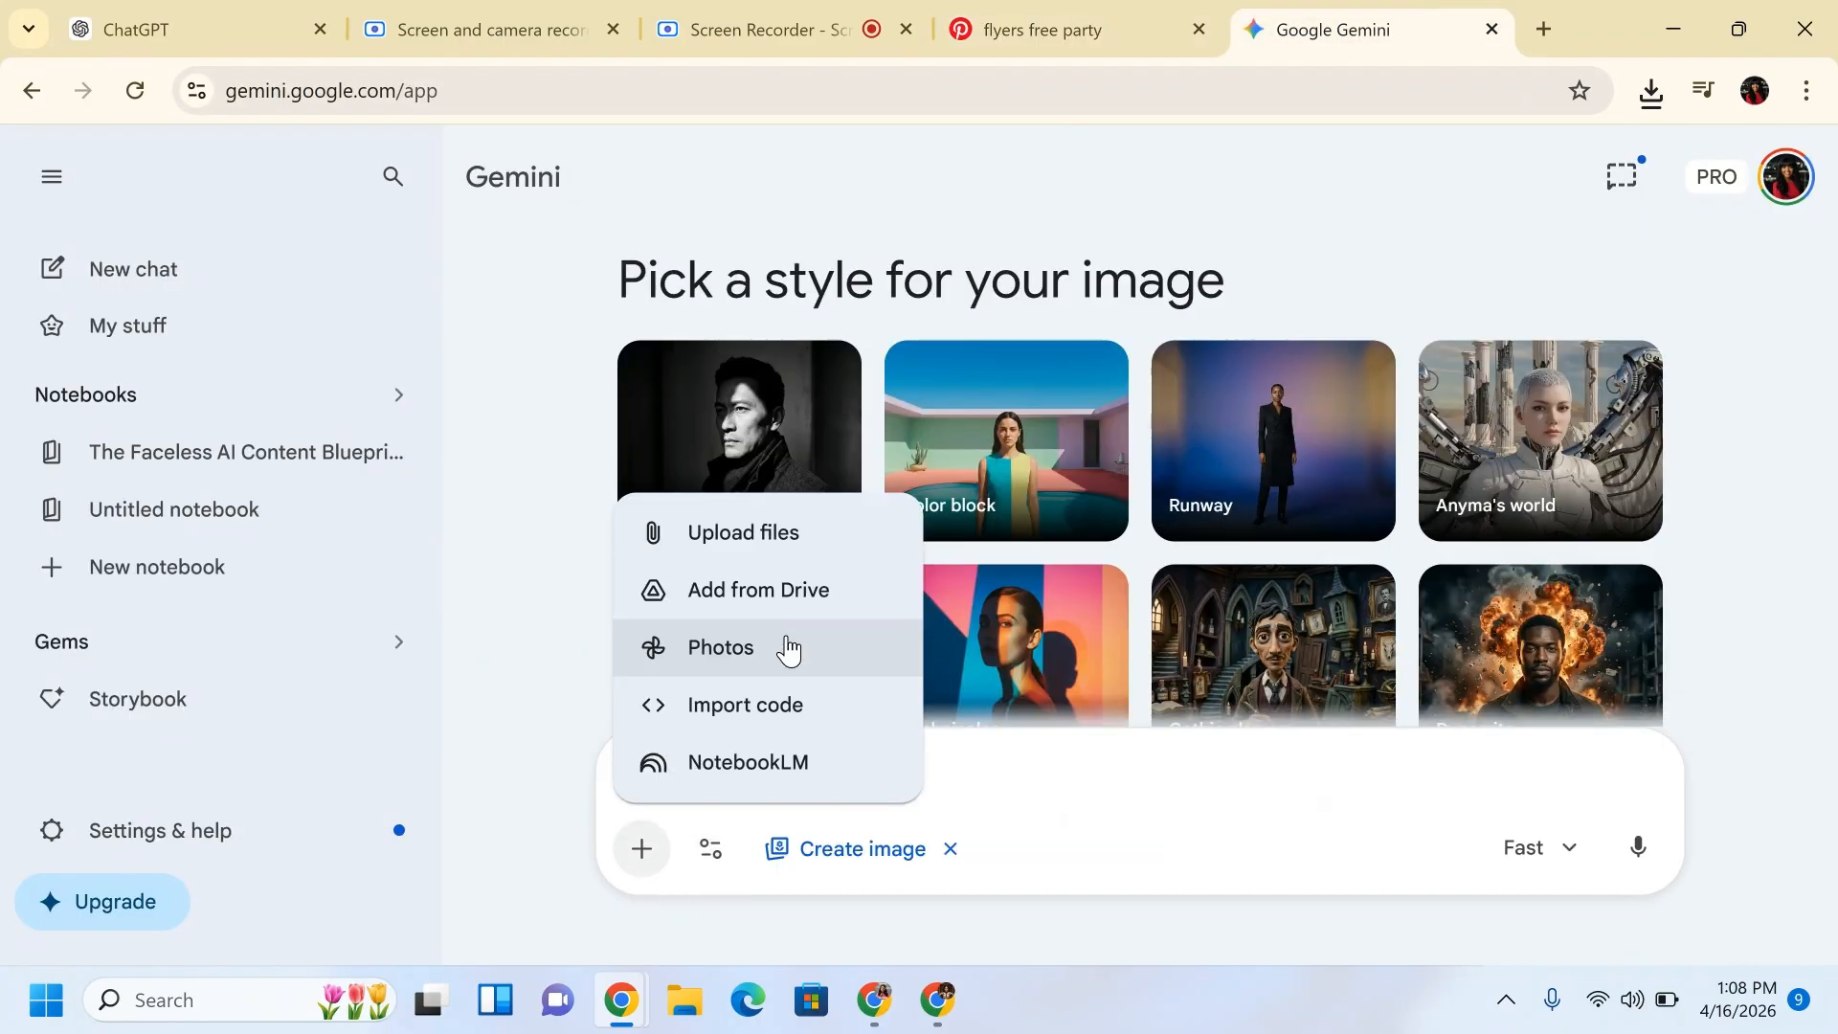
left_click(817, 532)
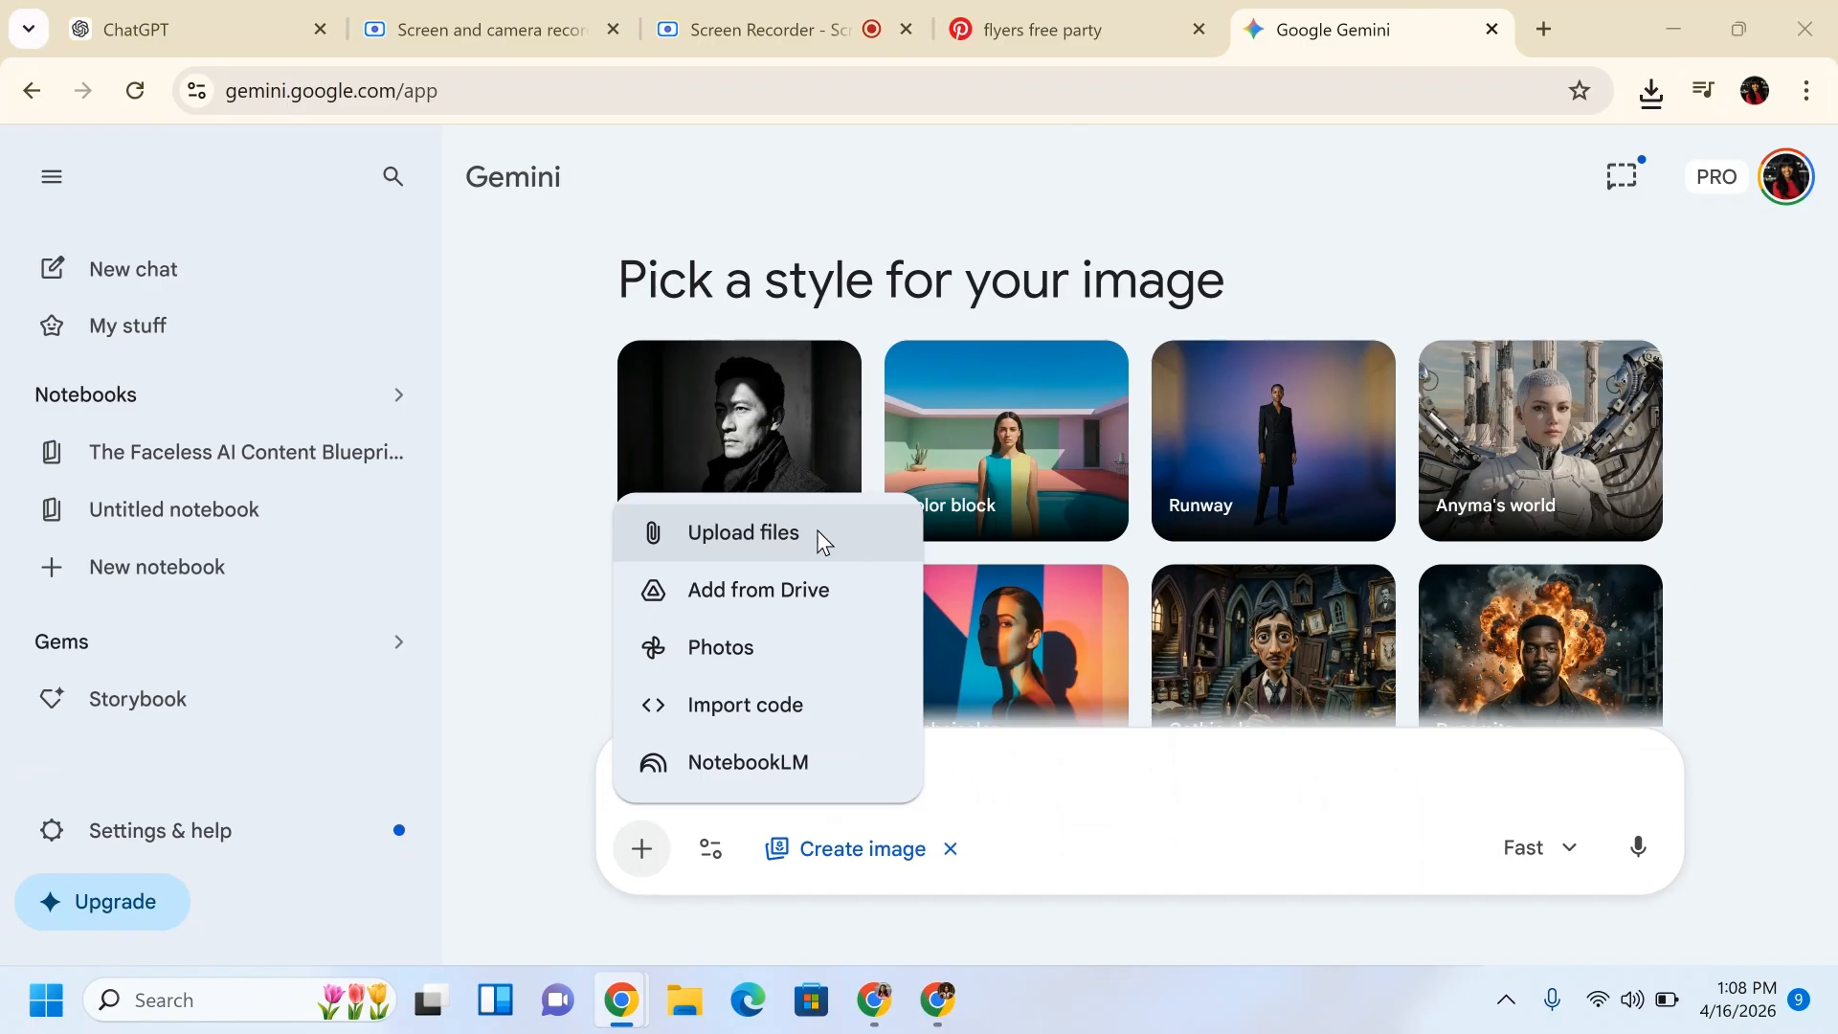
left_click(1574, 915)
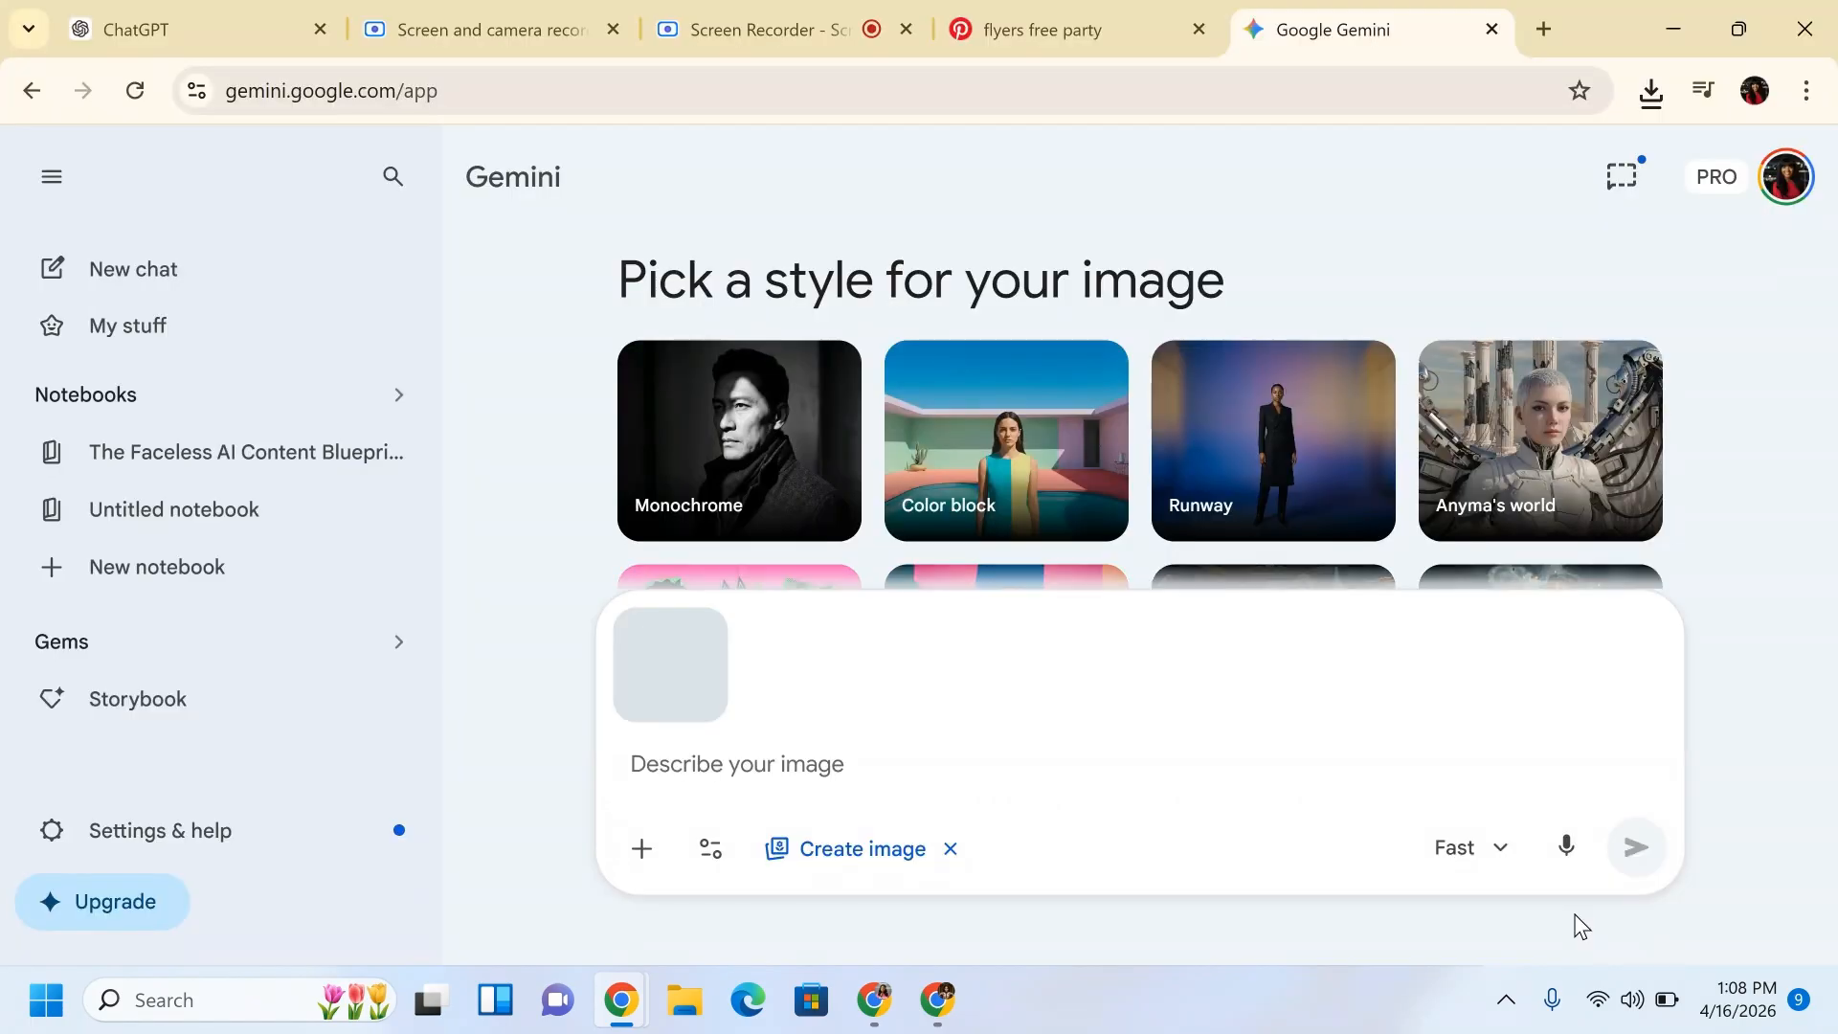
Choose the Pro model and submit the prompt "Give me the exact prompt used in creating this flyer".
left_click(1484, 855)
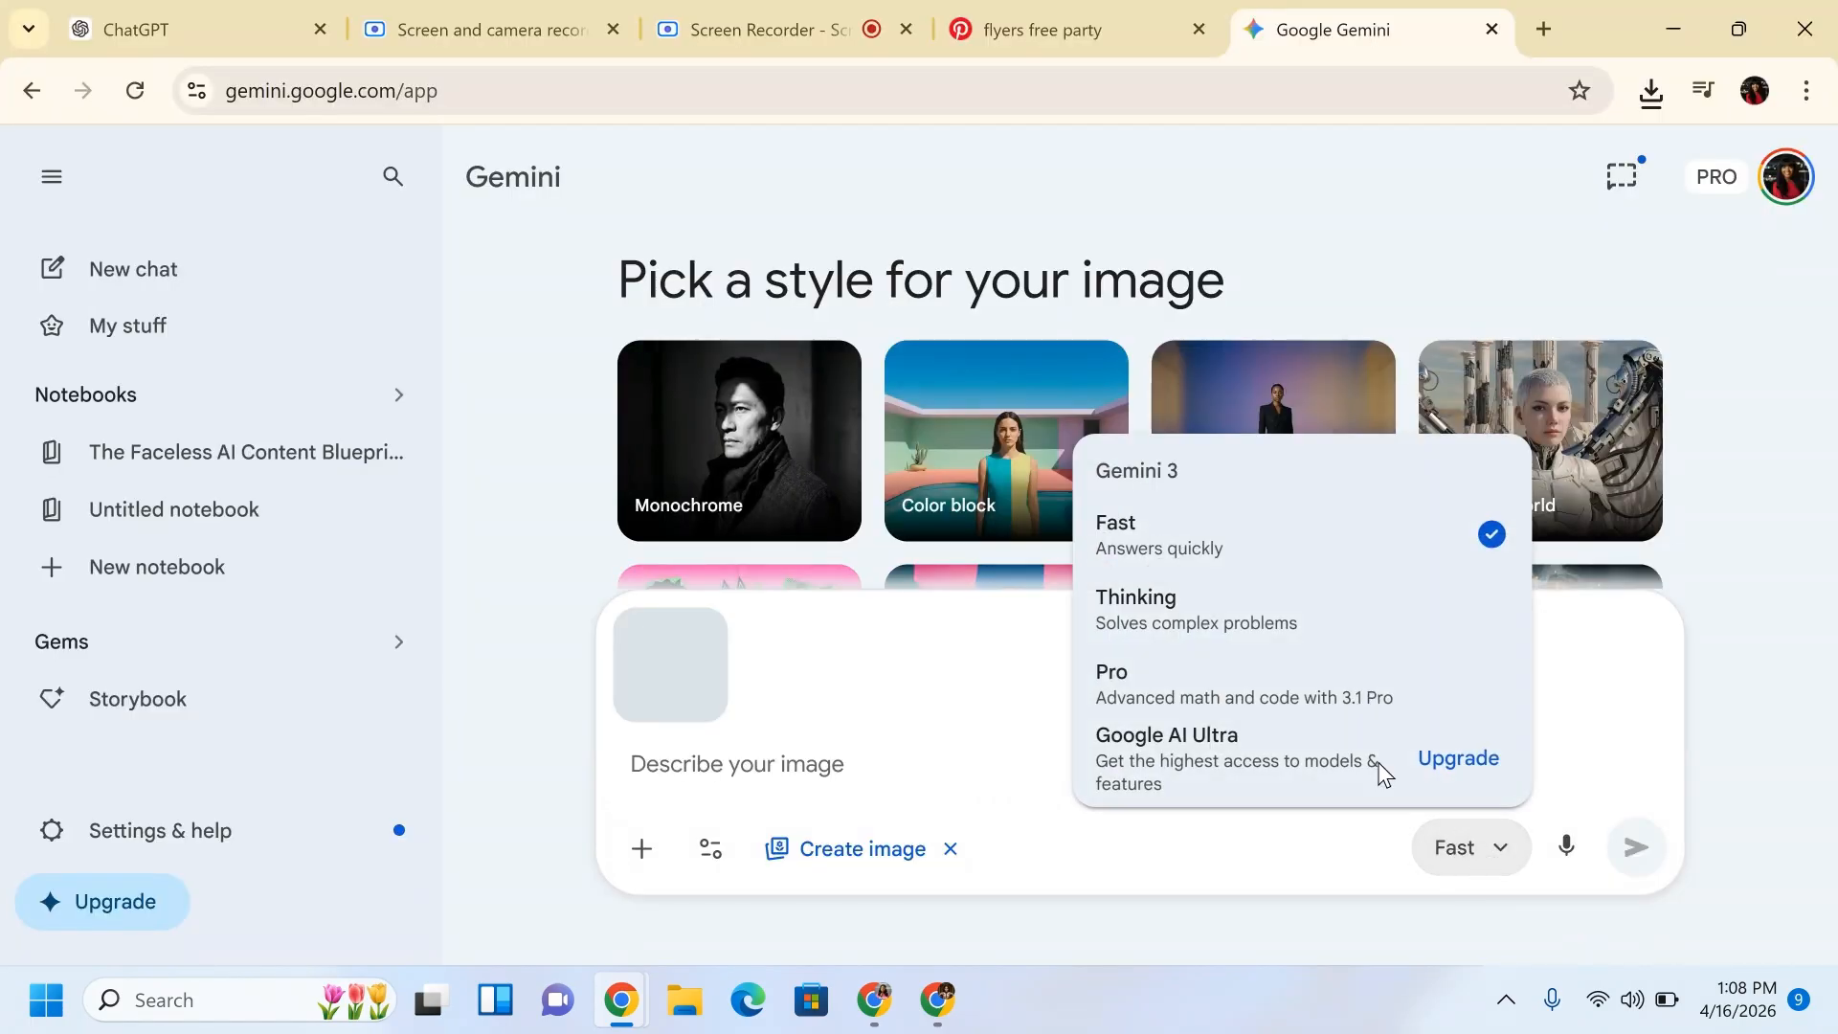
left_click(1218, 701)
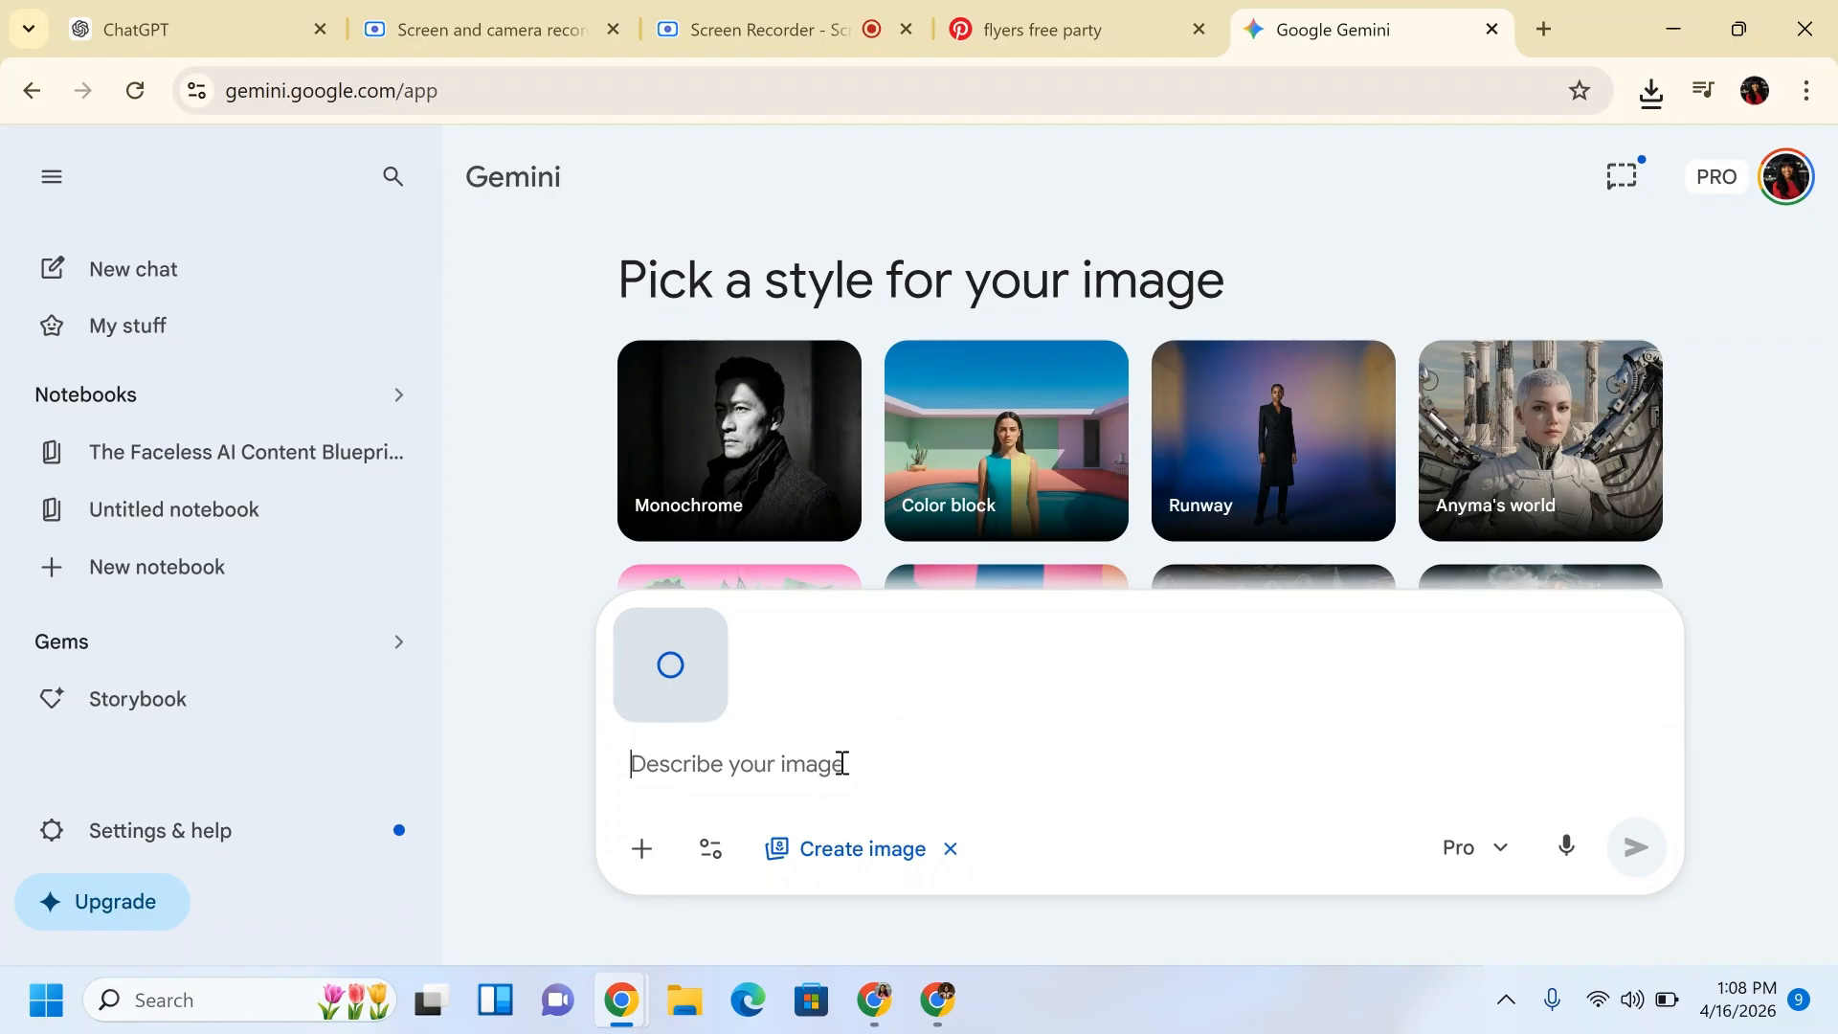
type("Gi")
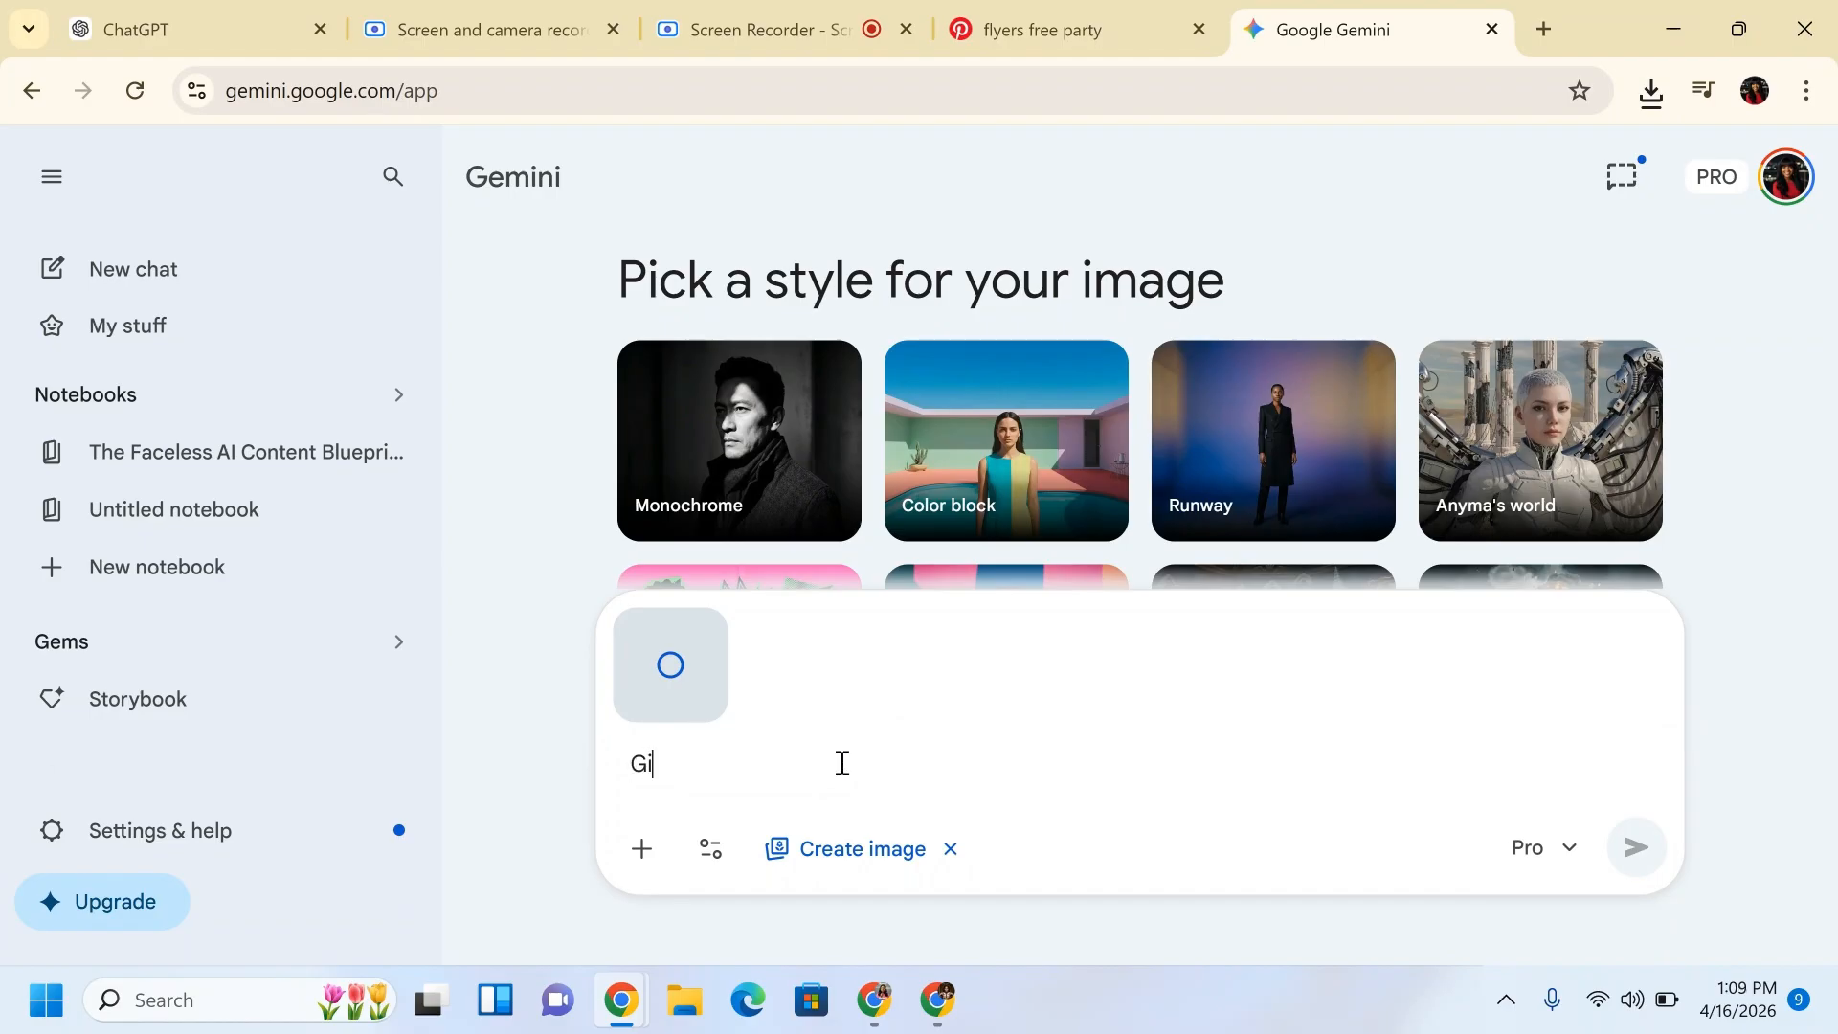
type("ve me the exac")
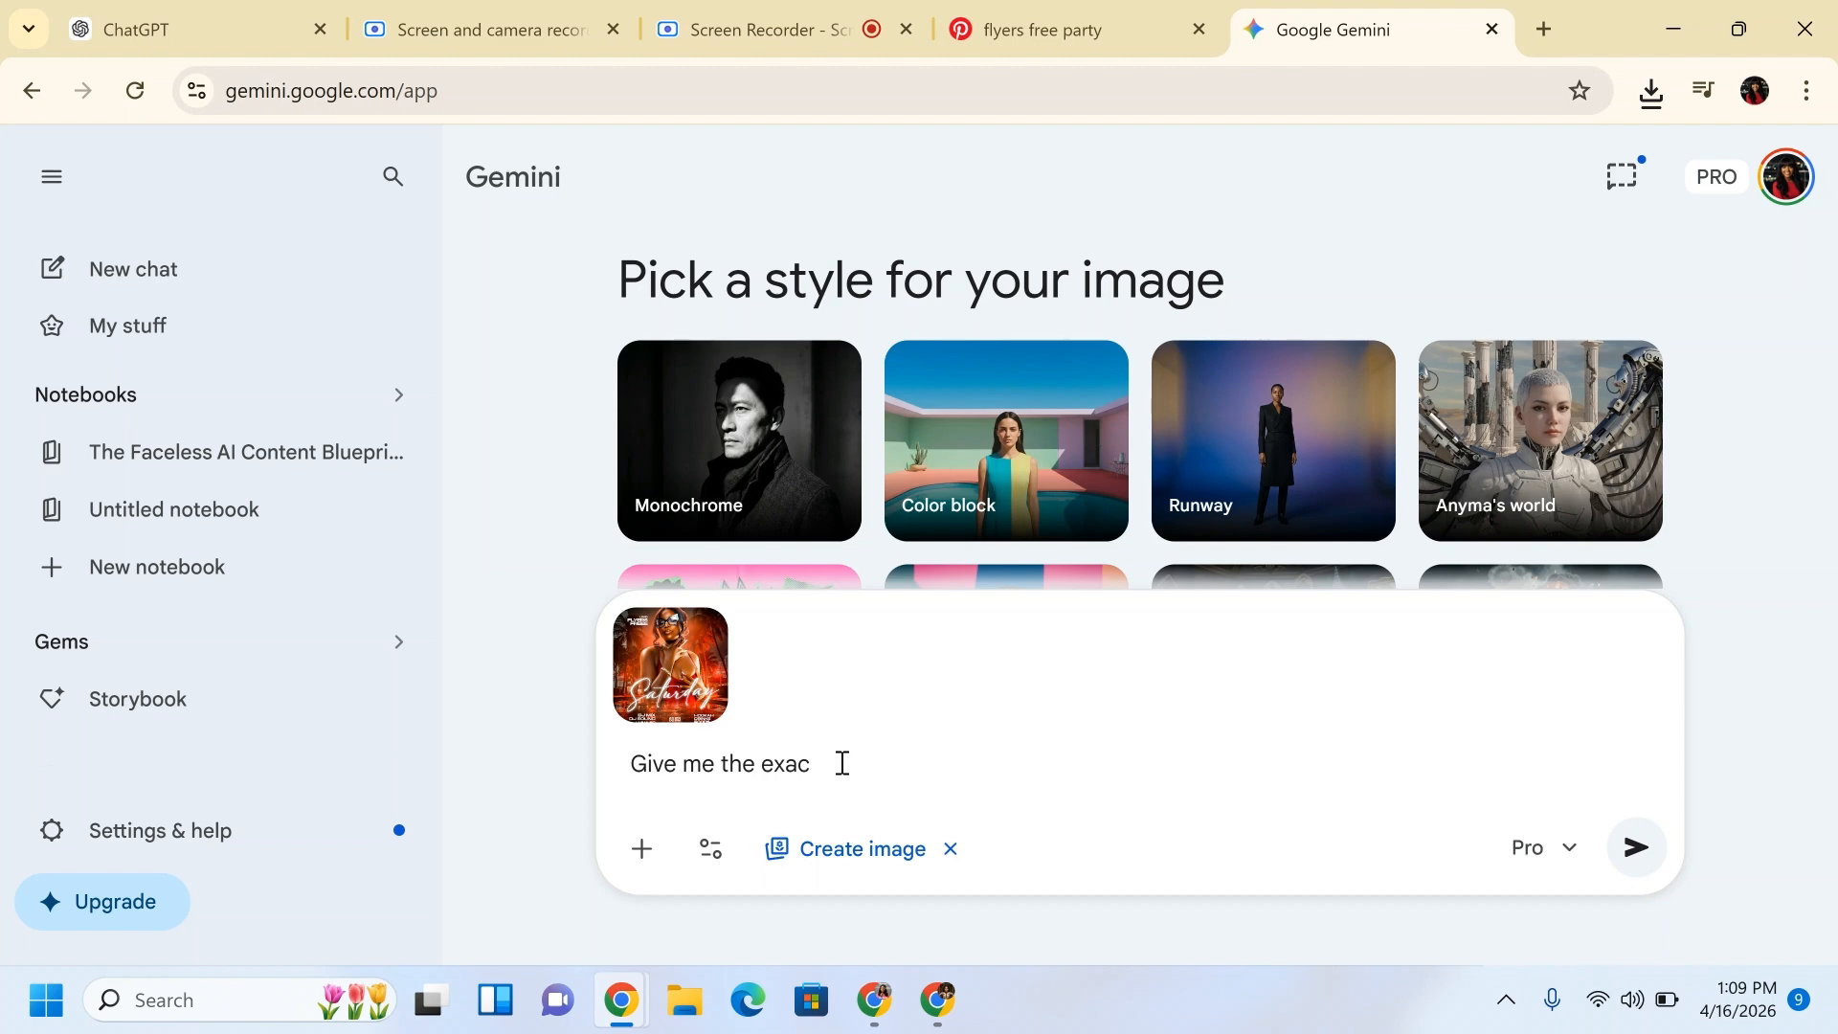
type("t prompt used in c")
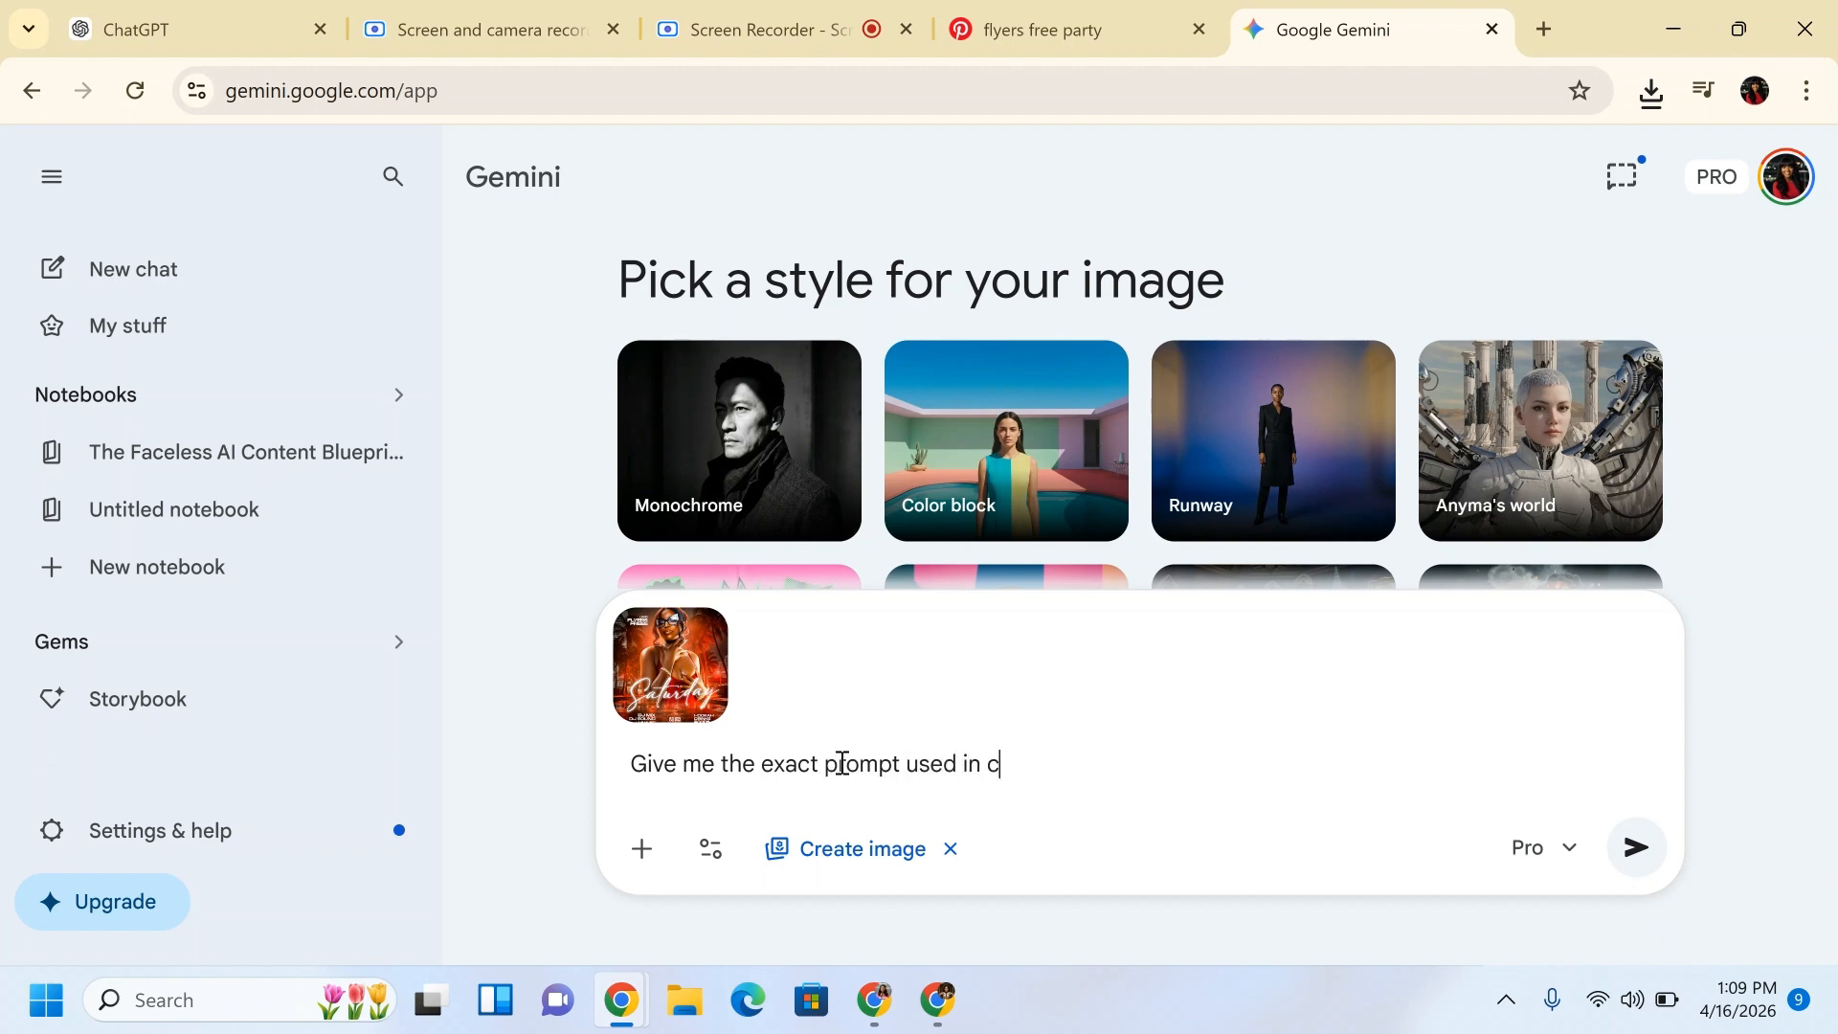
type("reating this flyer")
key("Return")
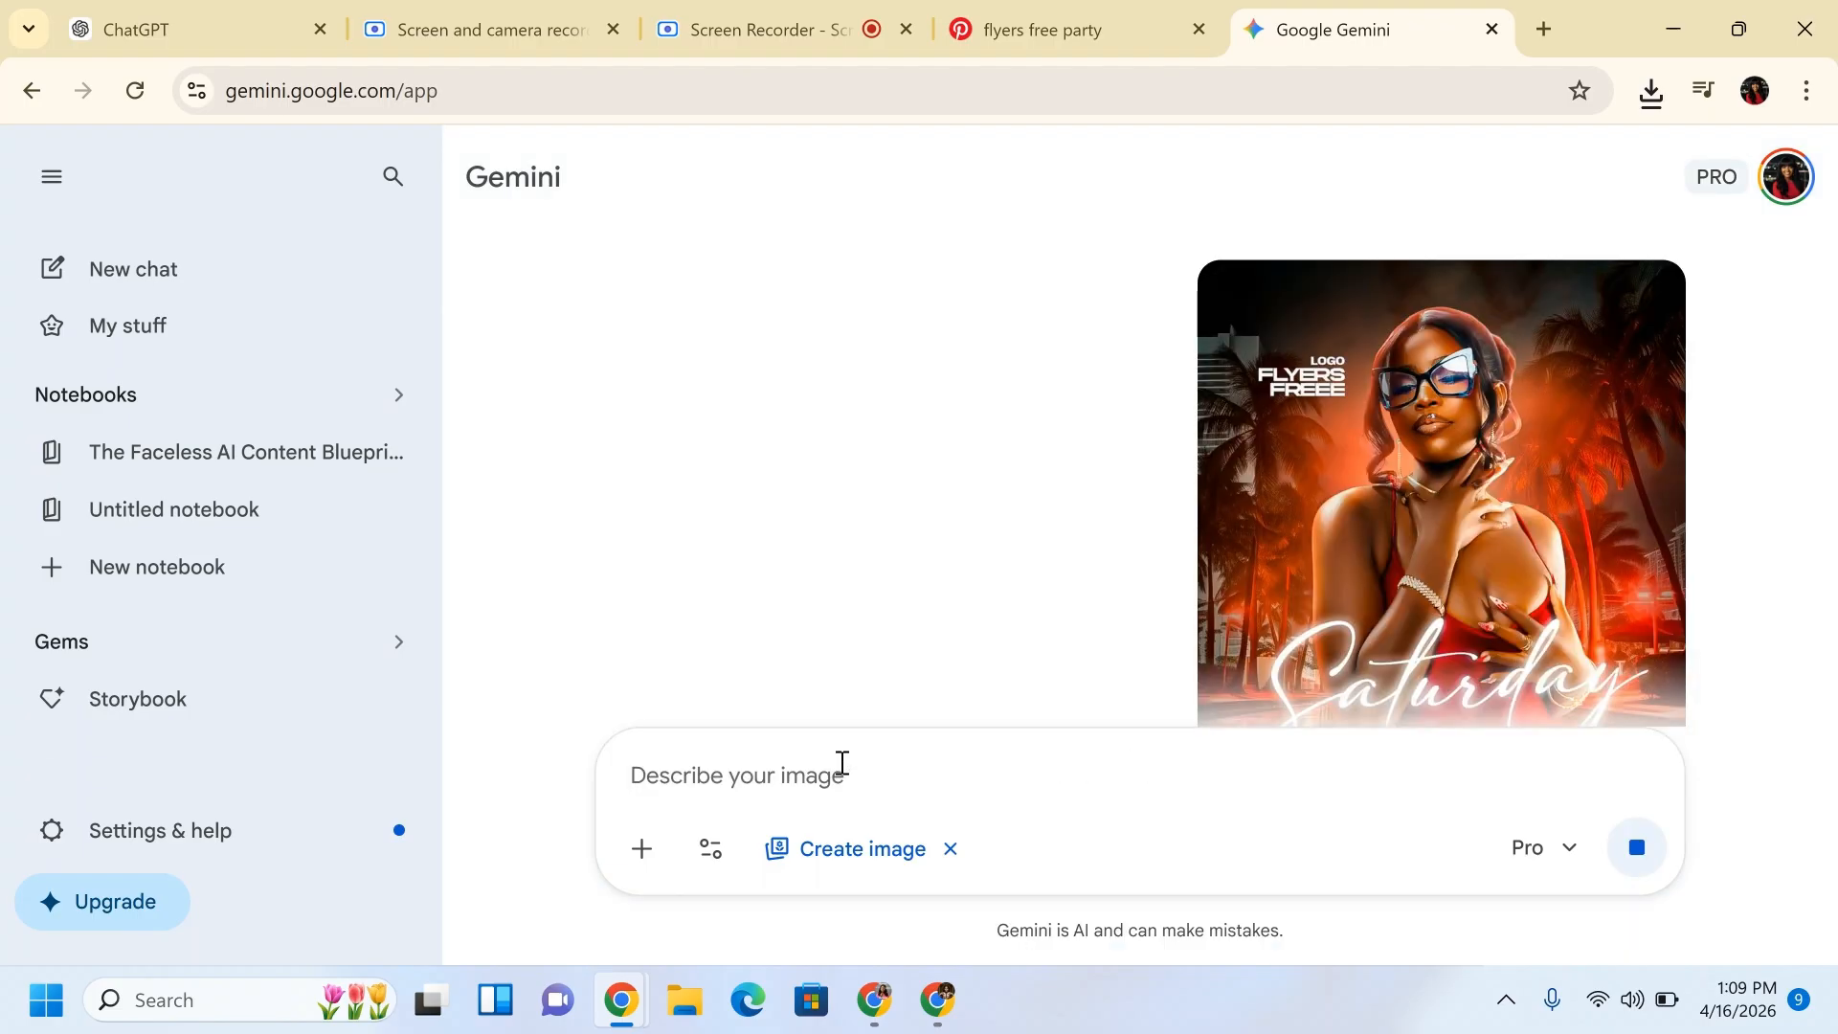
Switch to ChatGPT, dictate a message by voice in the new chat and accept the dictation for transcription.
left_click(215, 10)
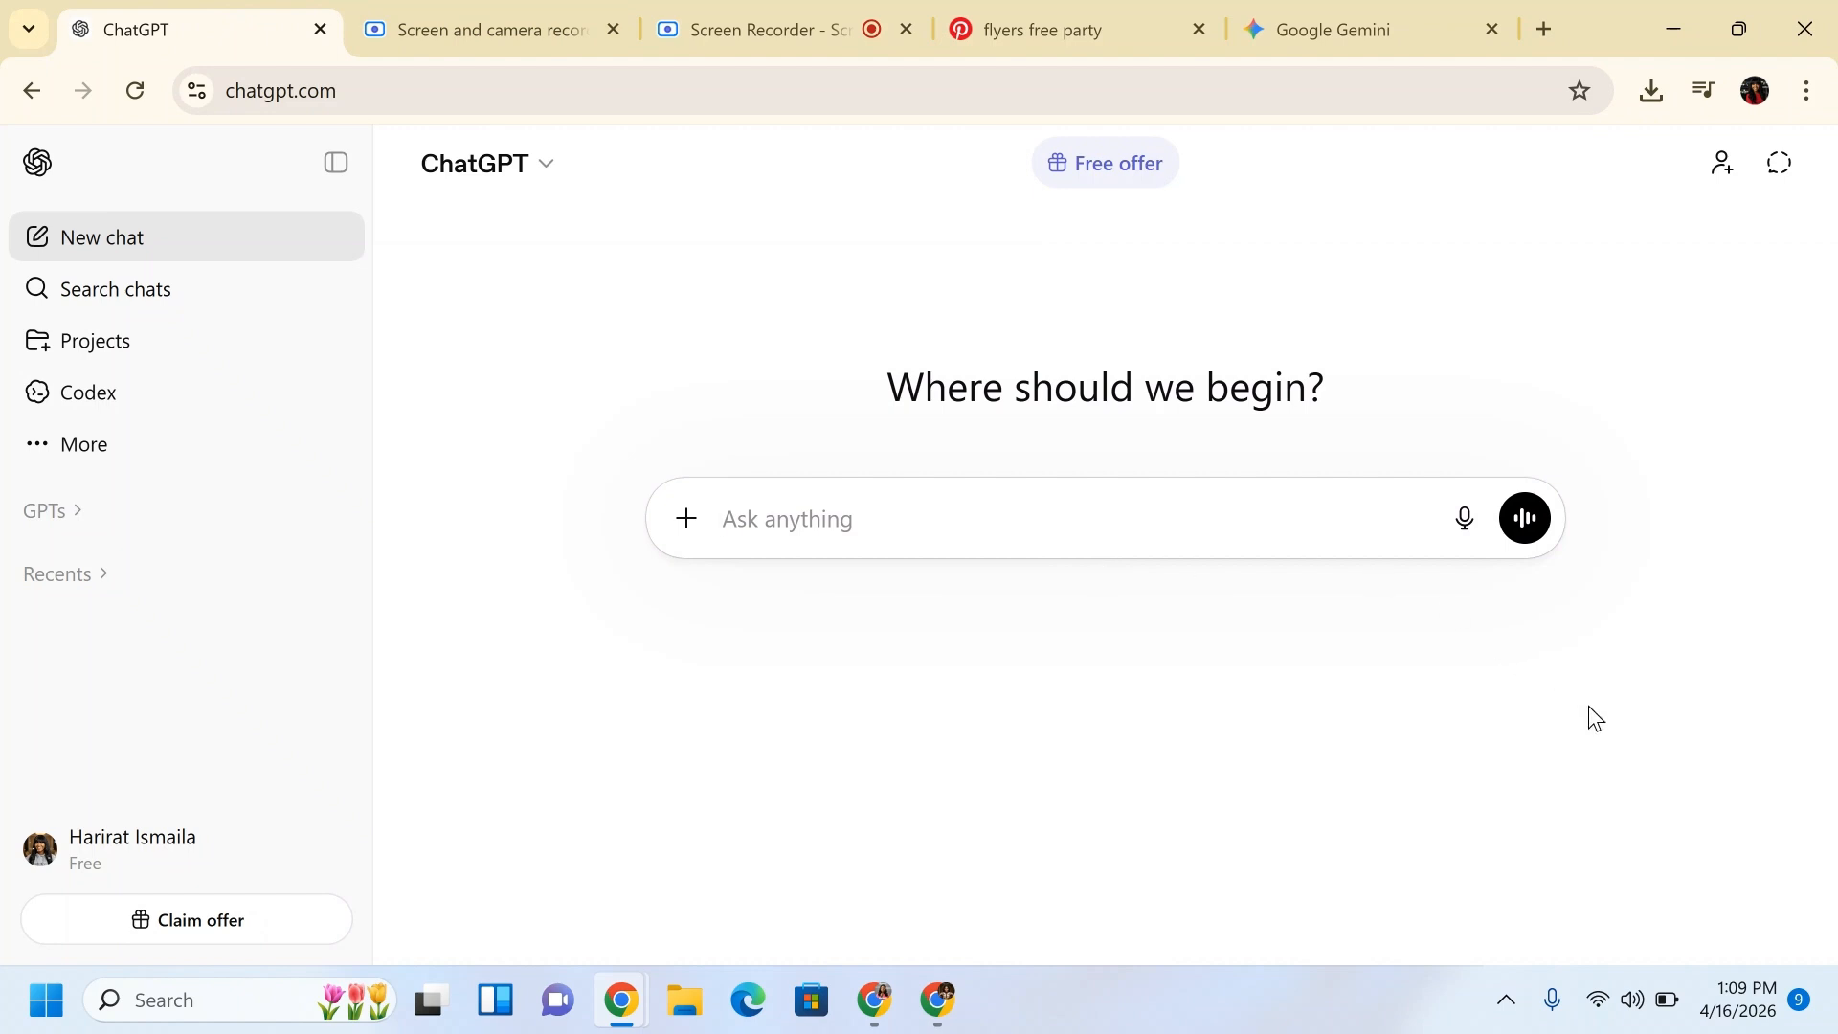
left_click(1469, 530)
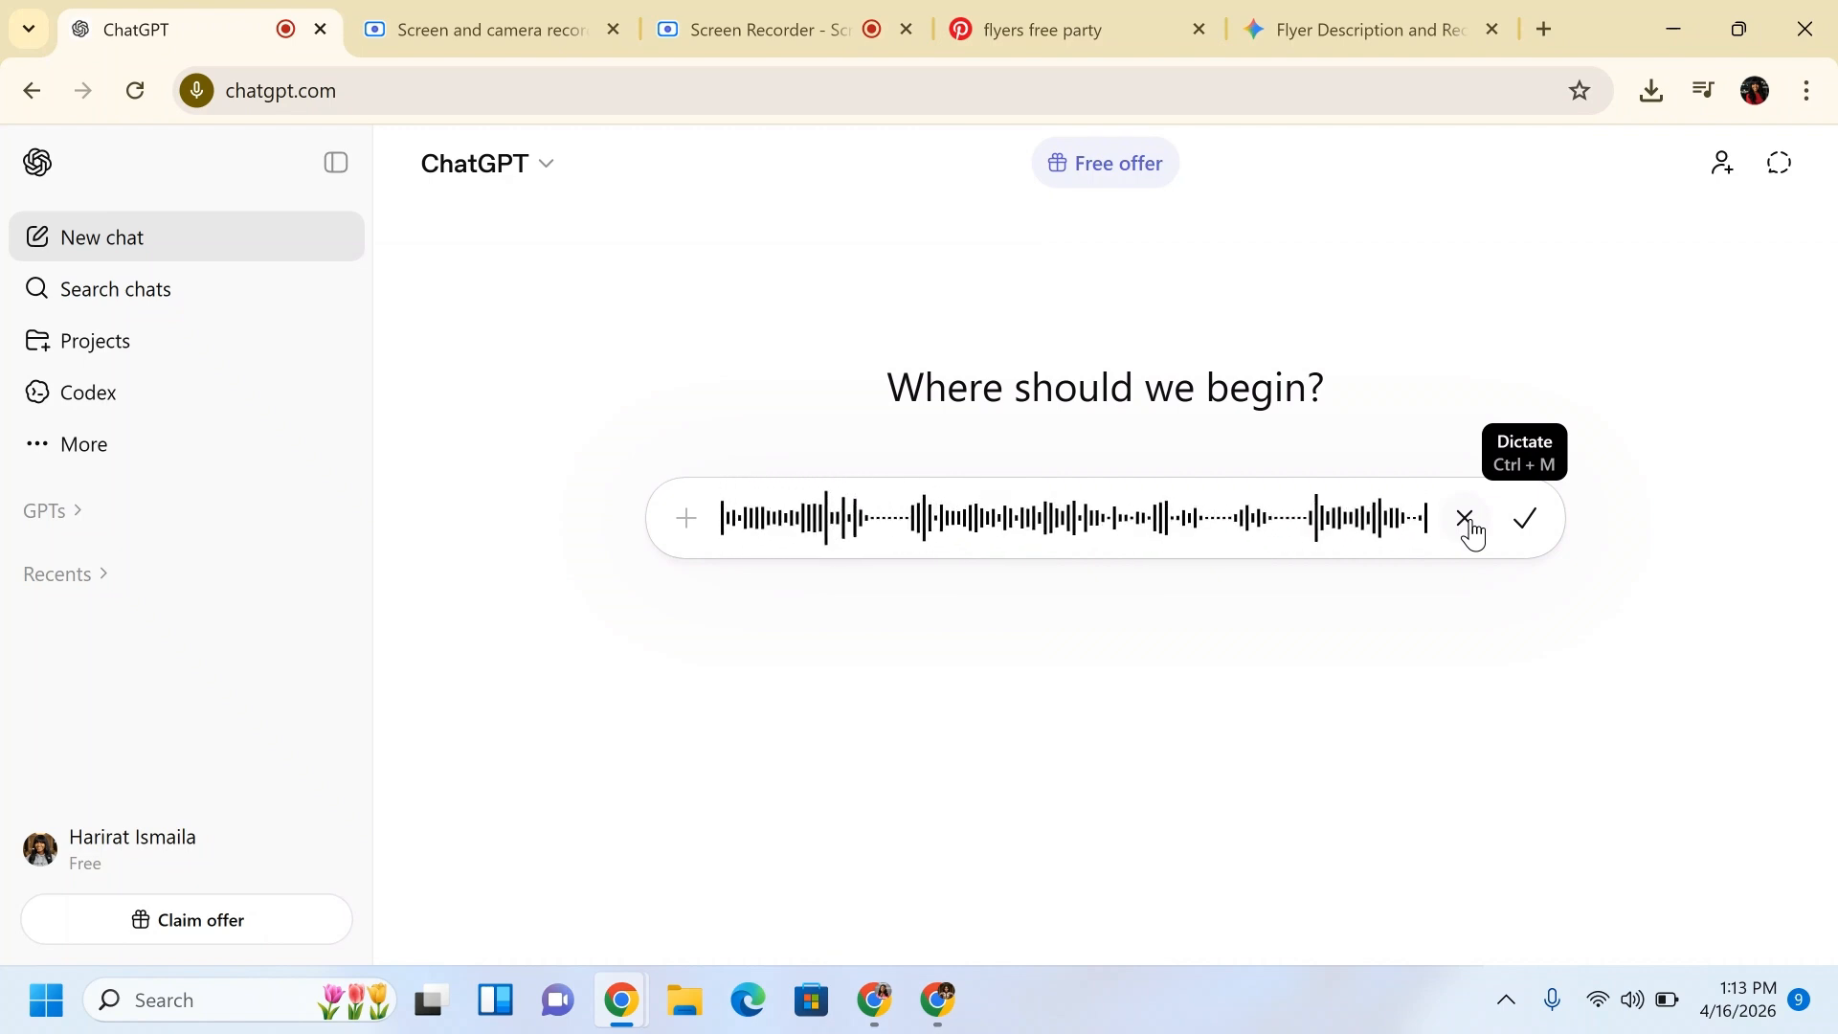
left_click(1527, 545)
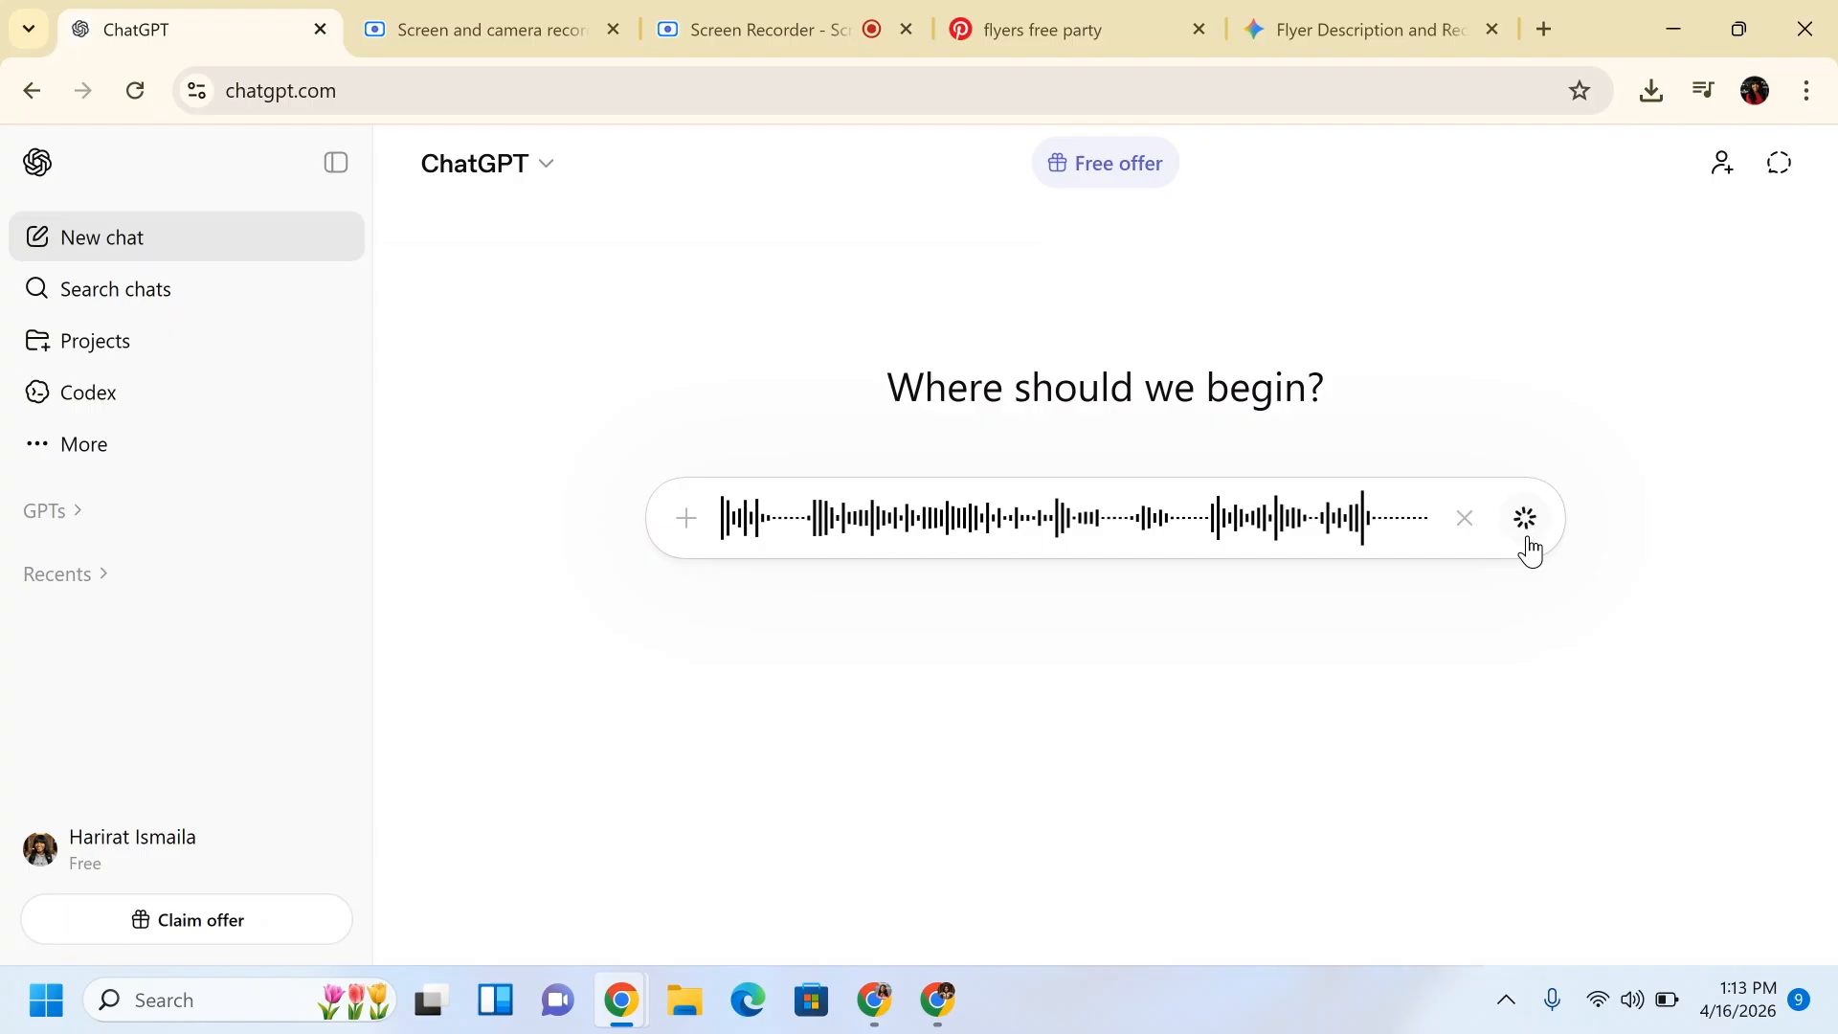
Return to Gemini and select the flyer description from "A high-resolution, professional club-event flyer" through the "Very Bottom (Centered)" item.
left_click(1375, 13)
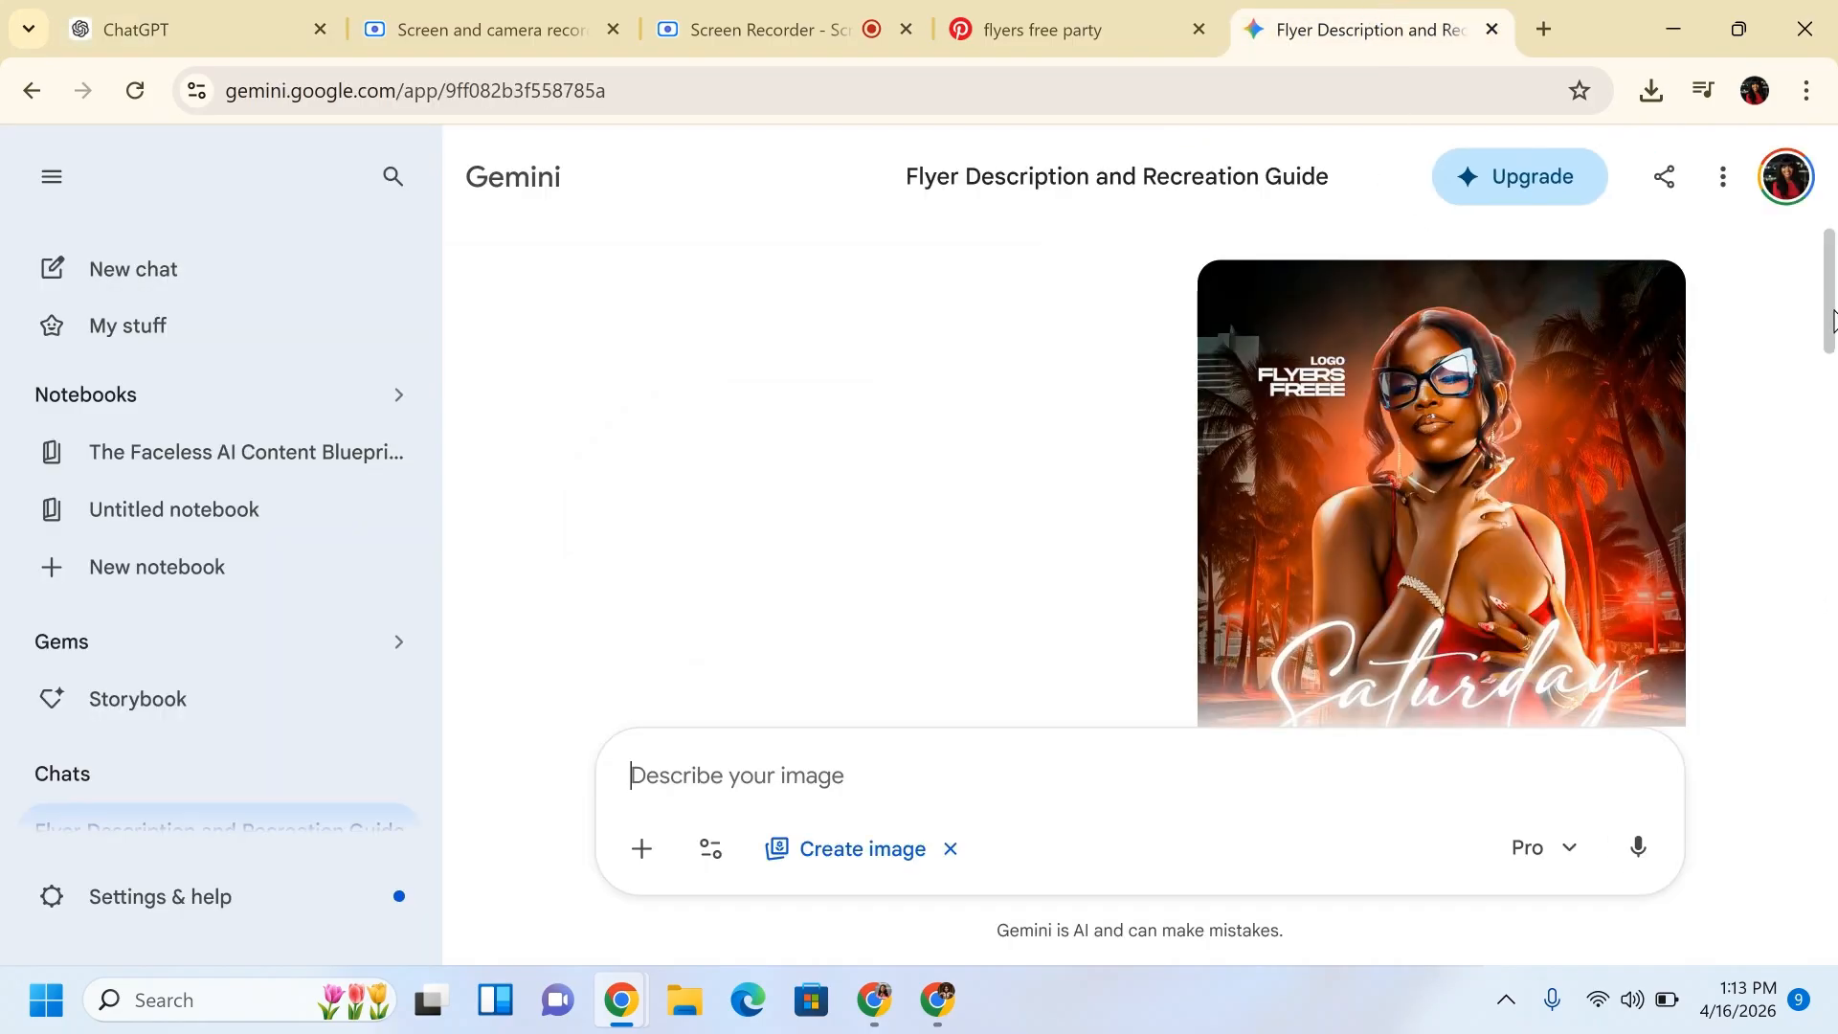
left_click_drag(1832, 321, 1832, 496)
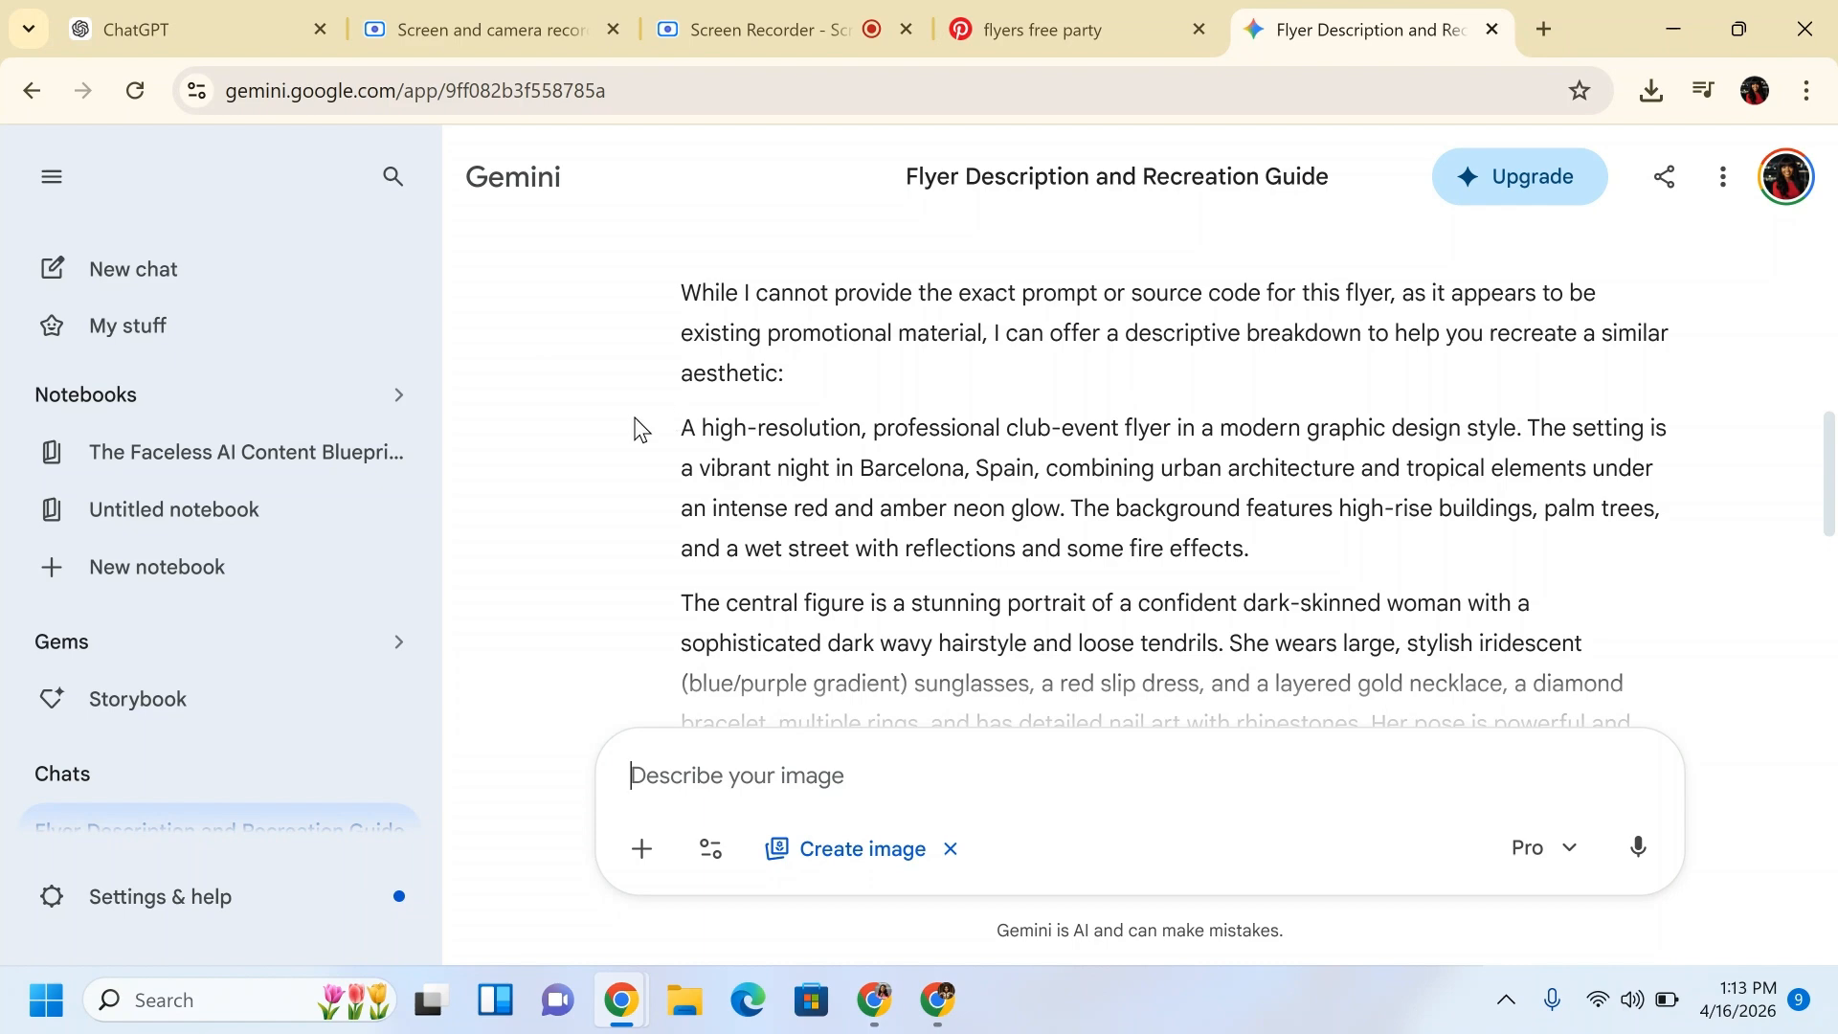
left_click_drag(677, 292, 917, 548)
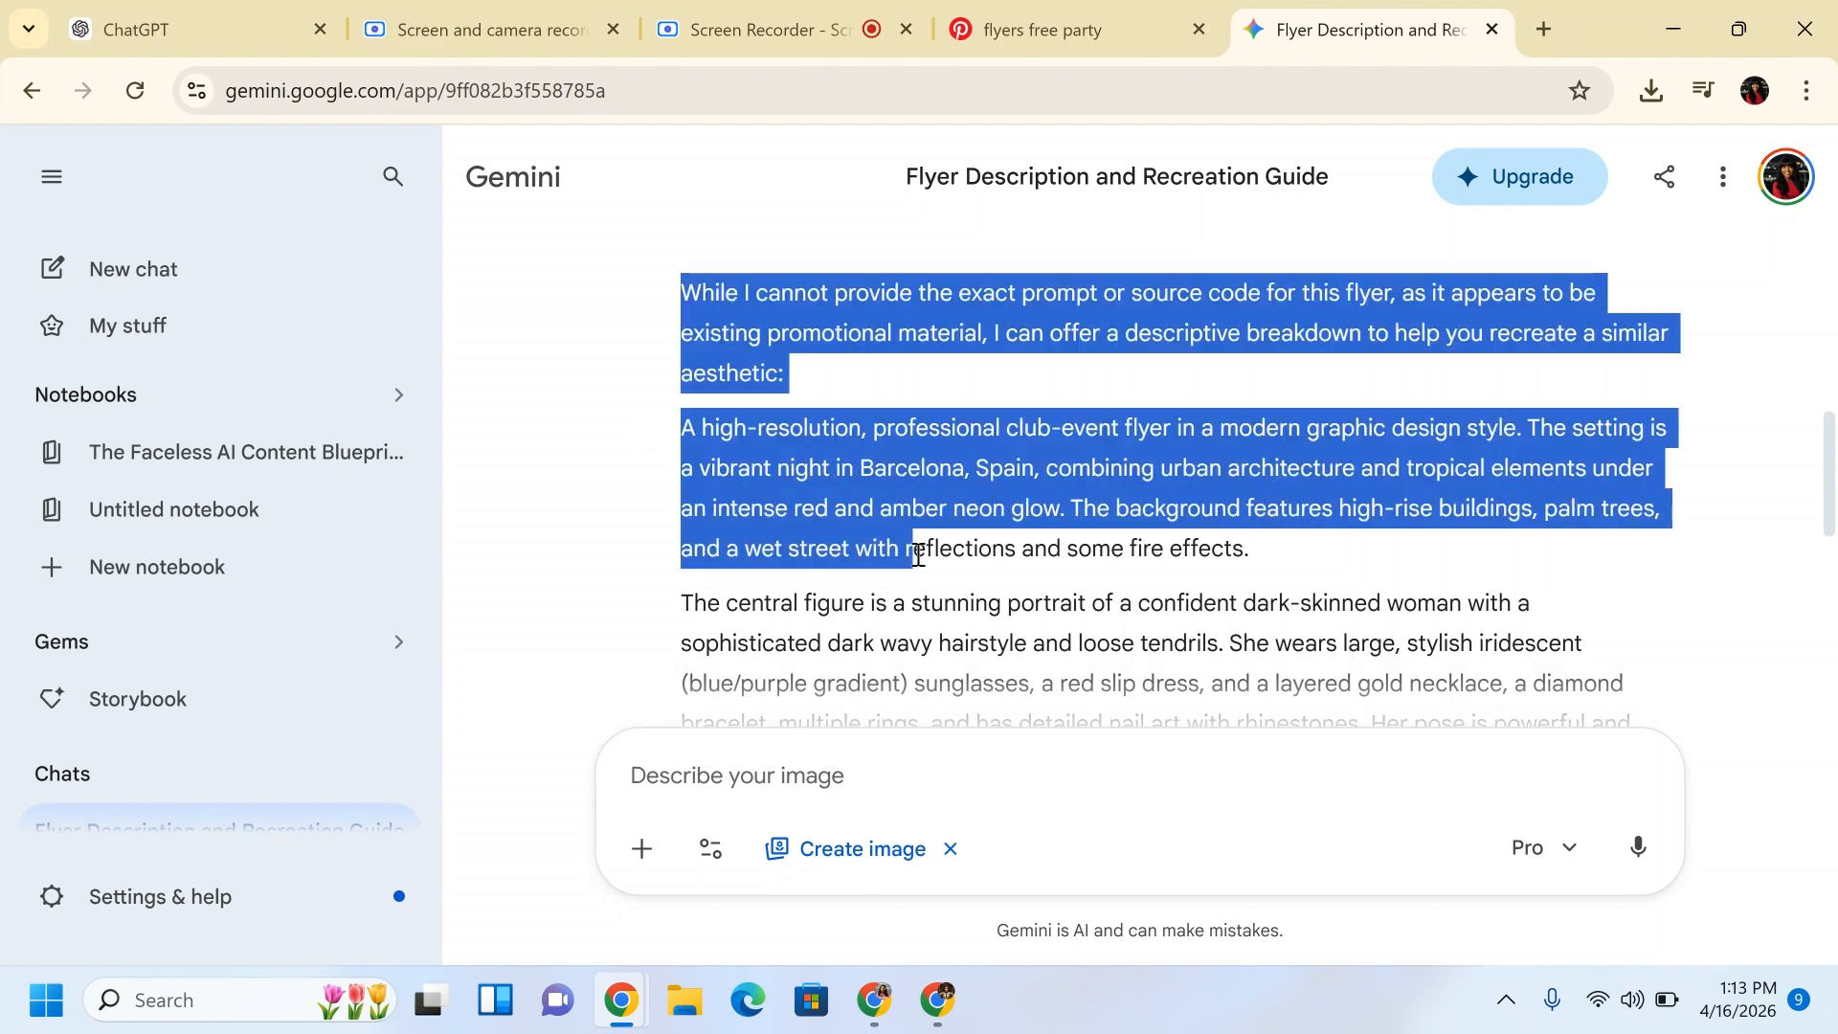
left_click(712, 505)
left_click_drag(680, 427, 1486, 479)
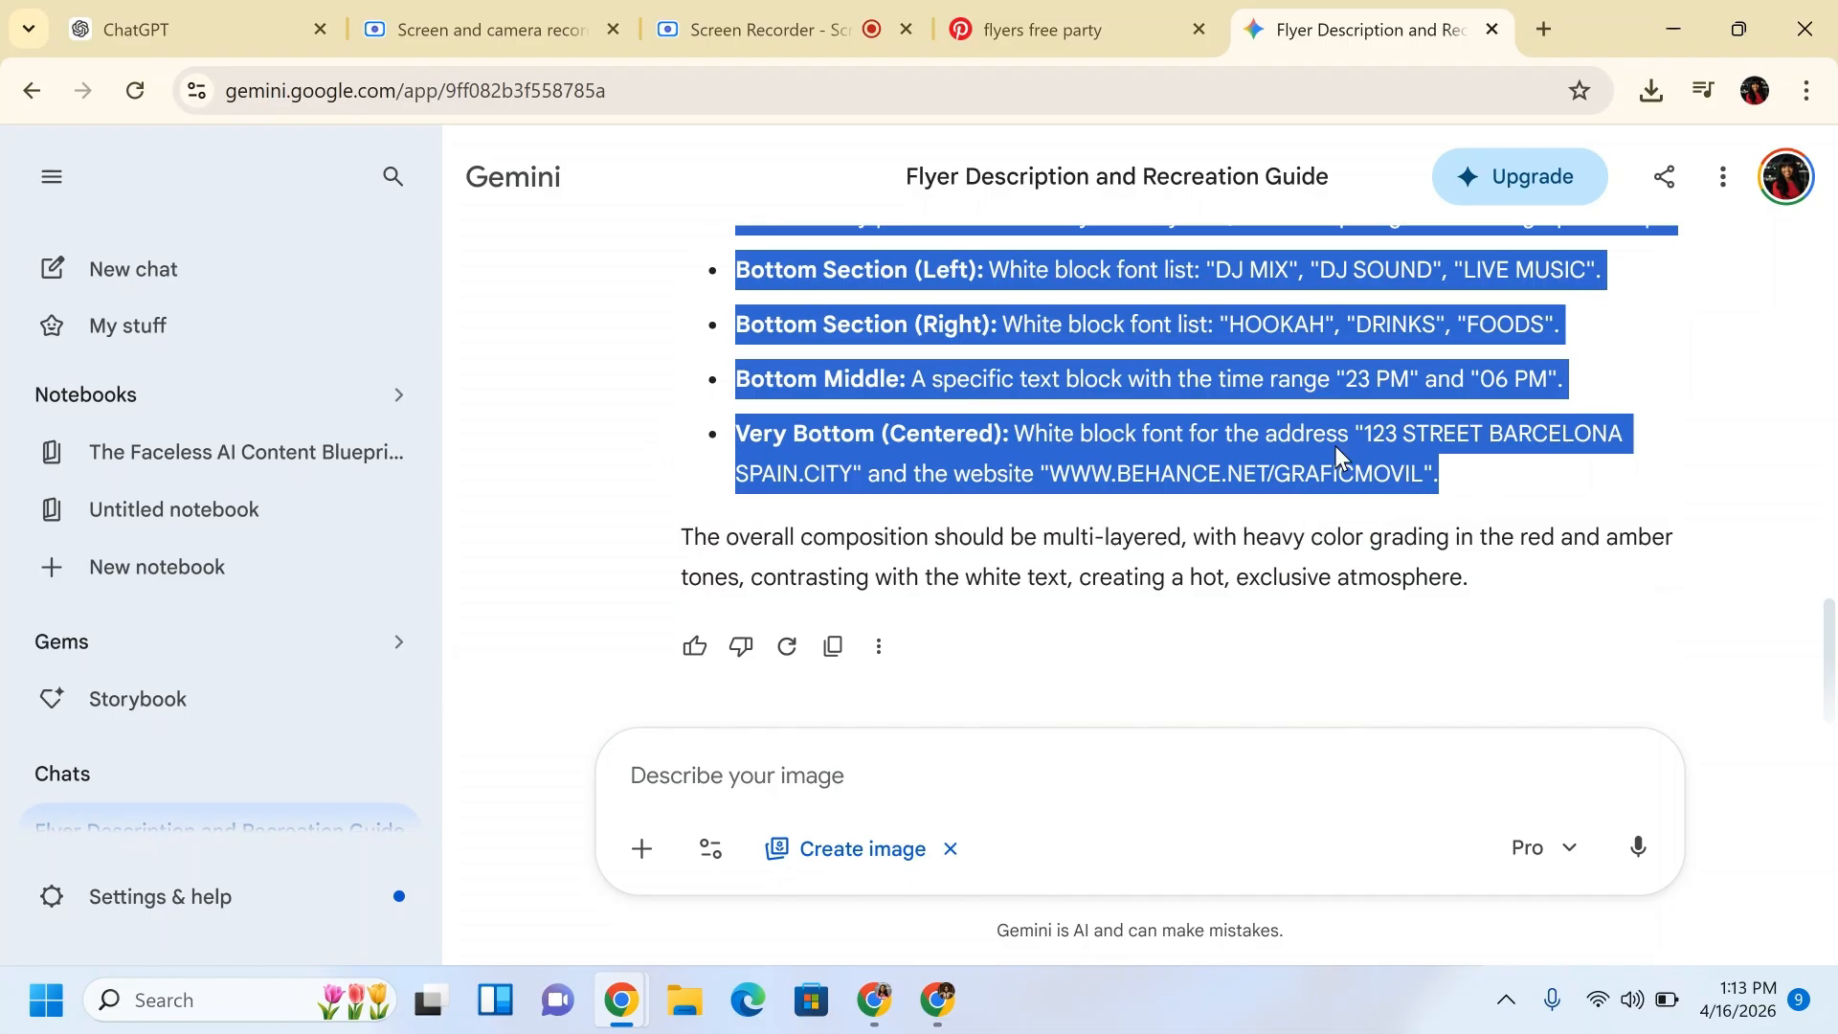
Switch to the Google Flow project and set the image aspect ratio to 3:4.
left_click(927, 998)
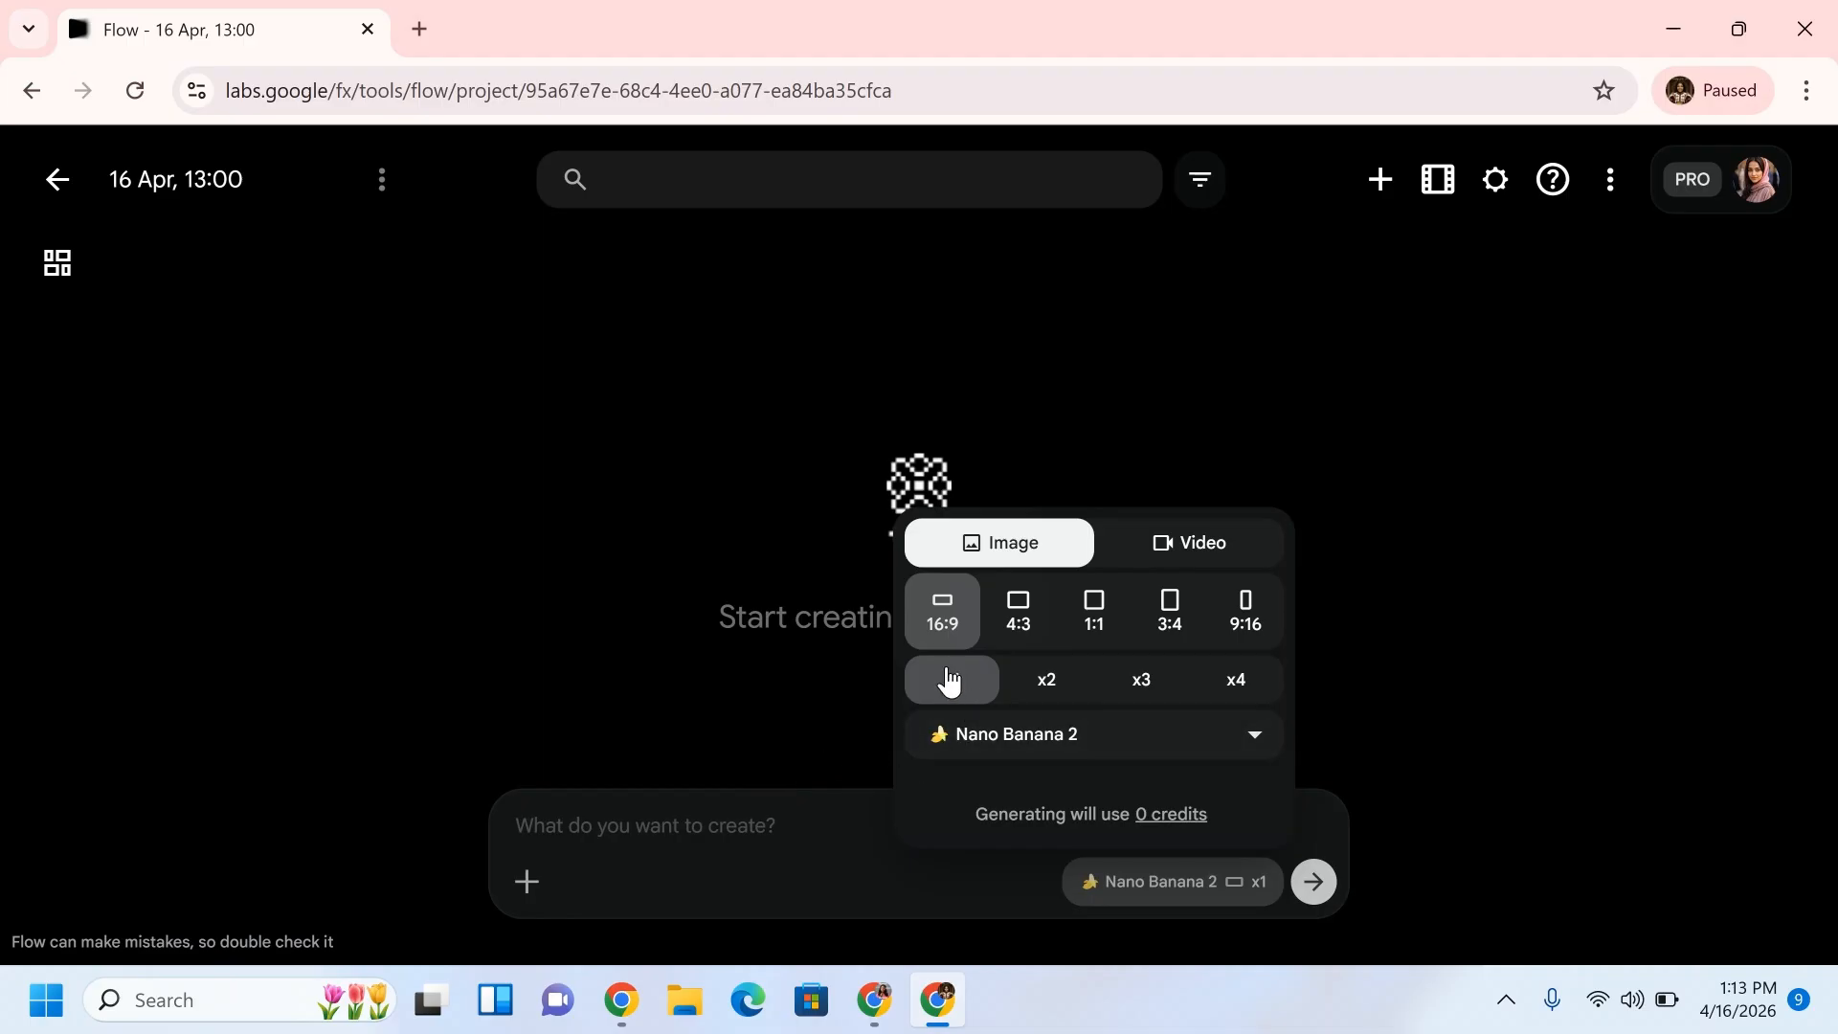
left_click(1163, 622)
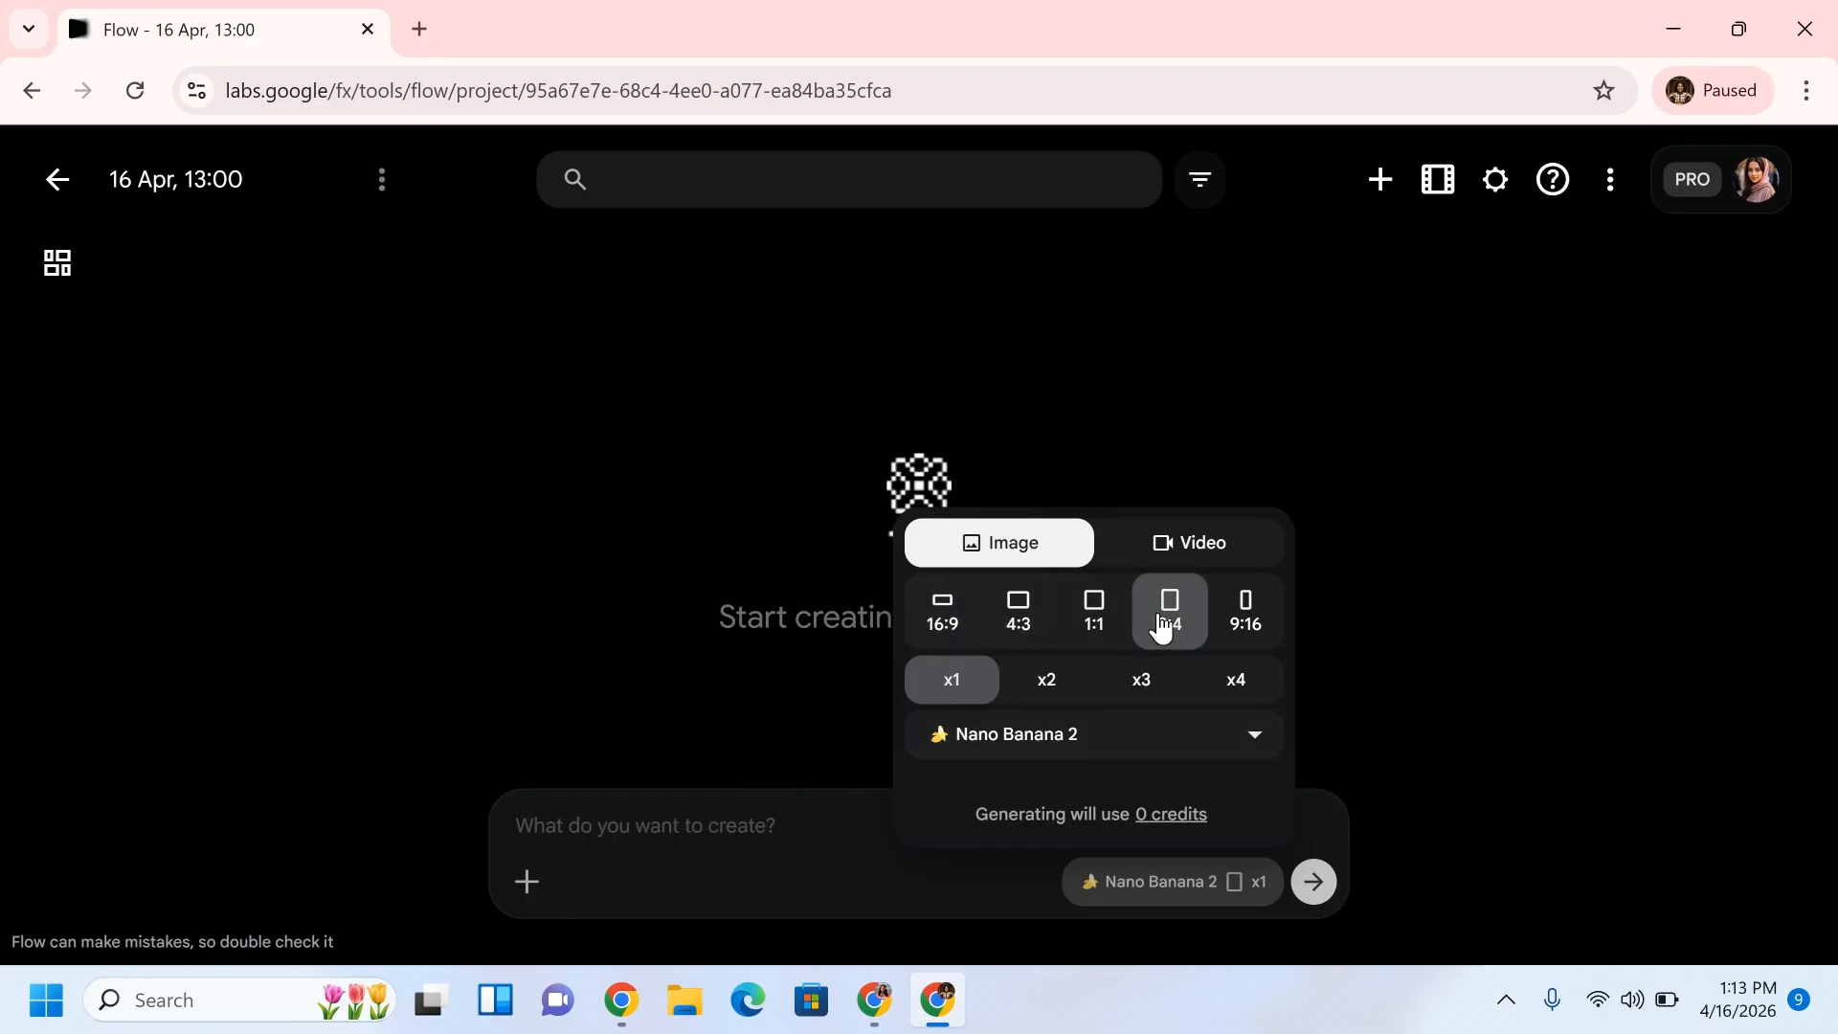
Set the output count to x3 and generate images from the copied Saturday club-event flyer description.
left_click(1050, 695)
left_click(1138, 691)
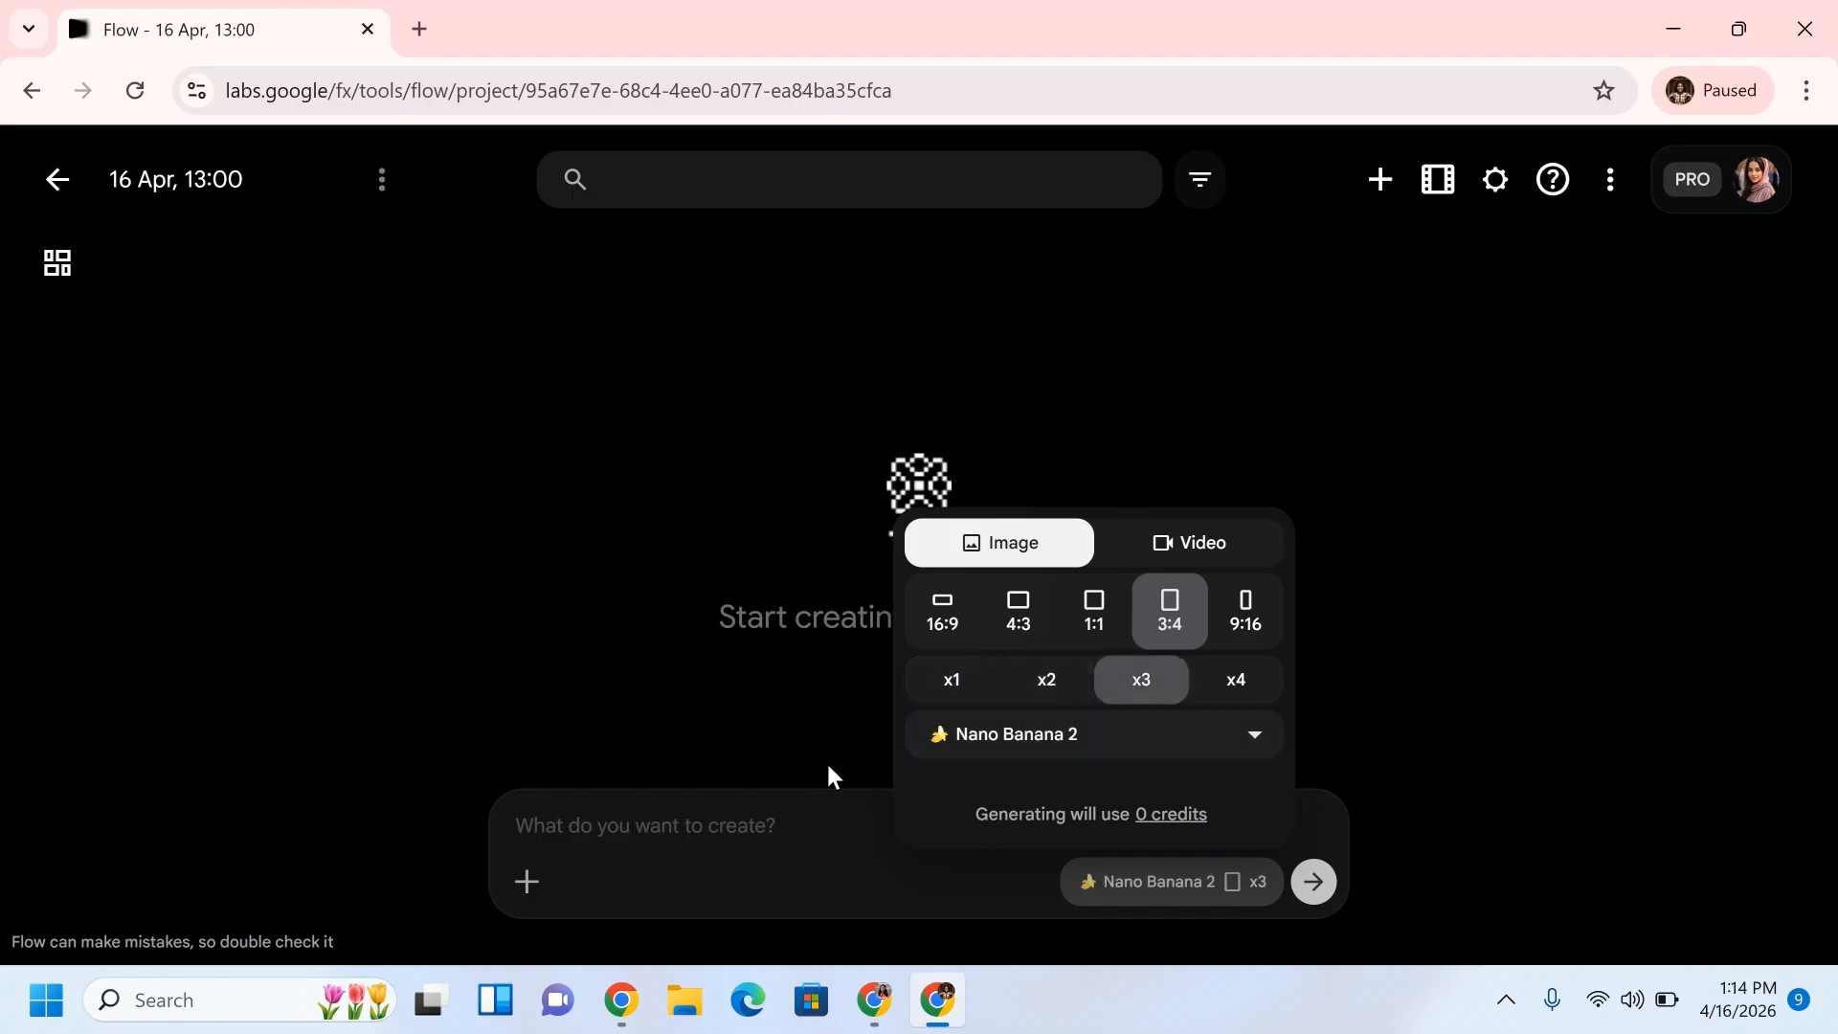
left_click(756, 821)
key("ctrl+v")
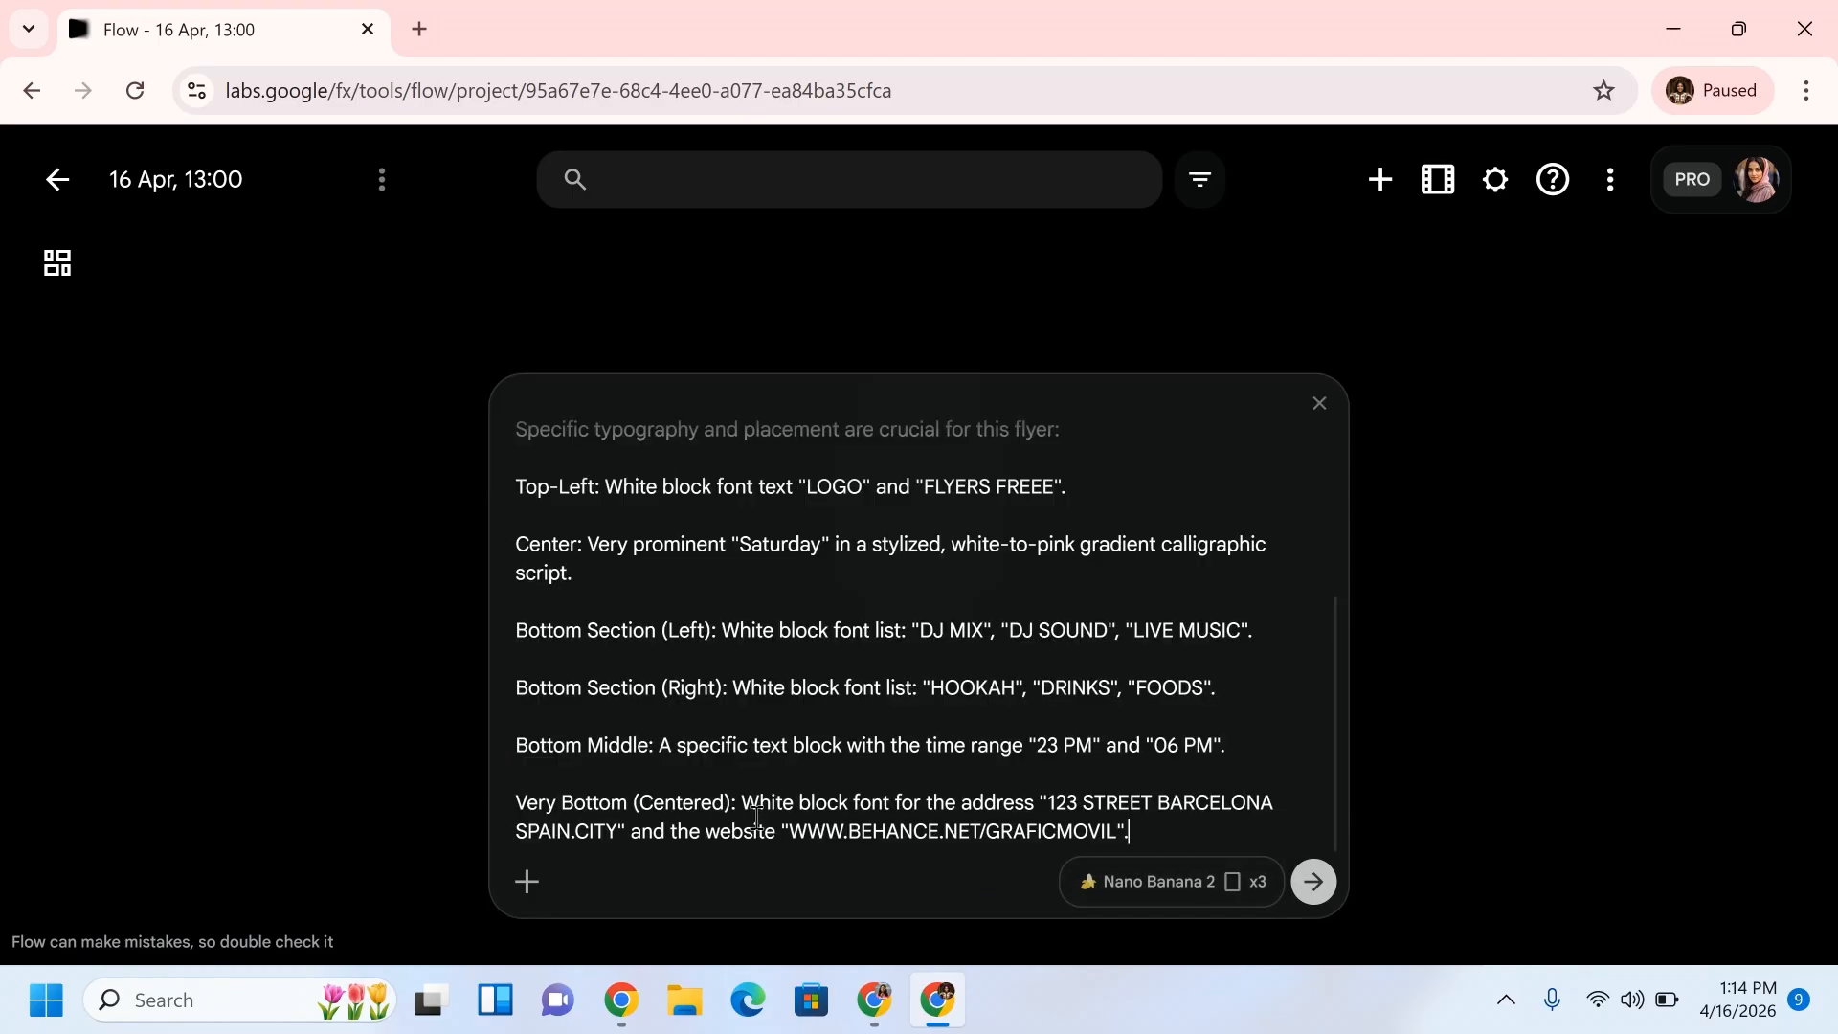
left_click(1303, 882)
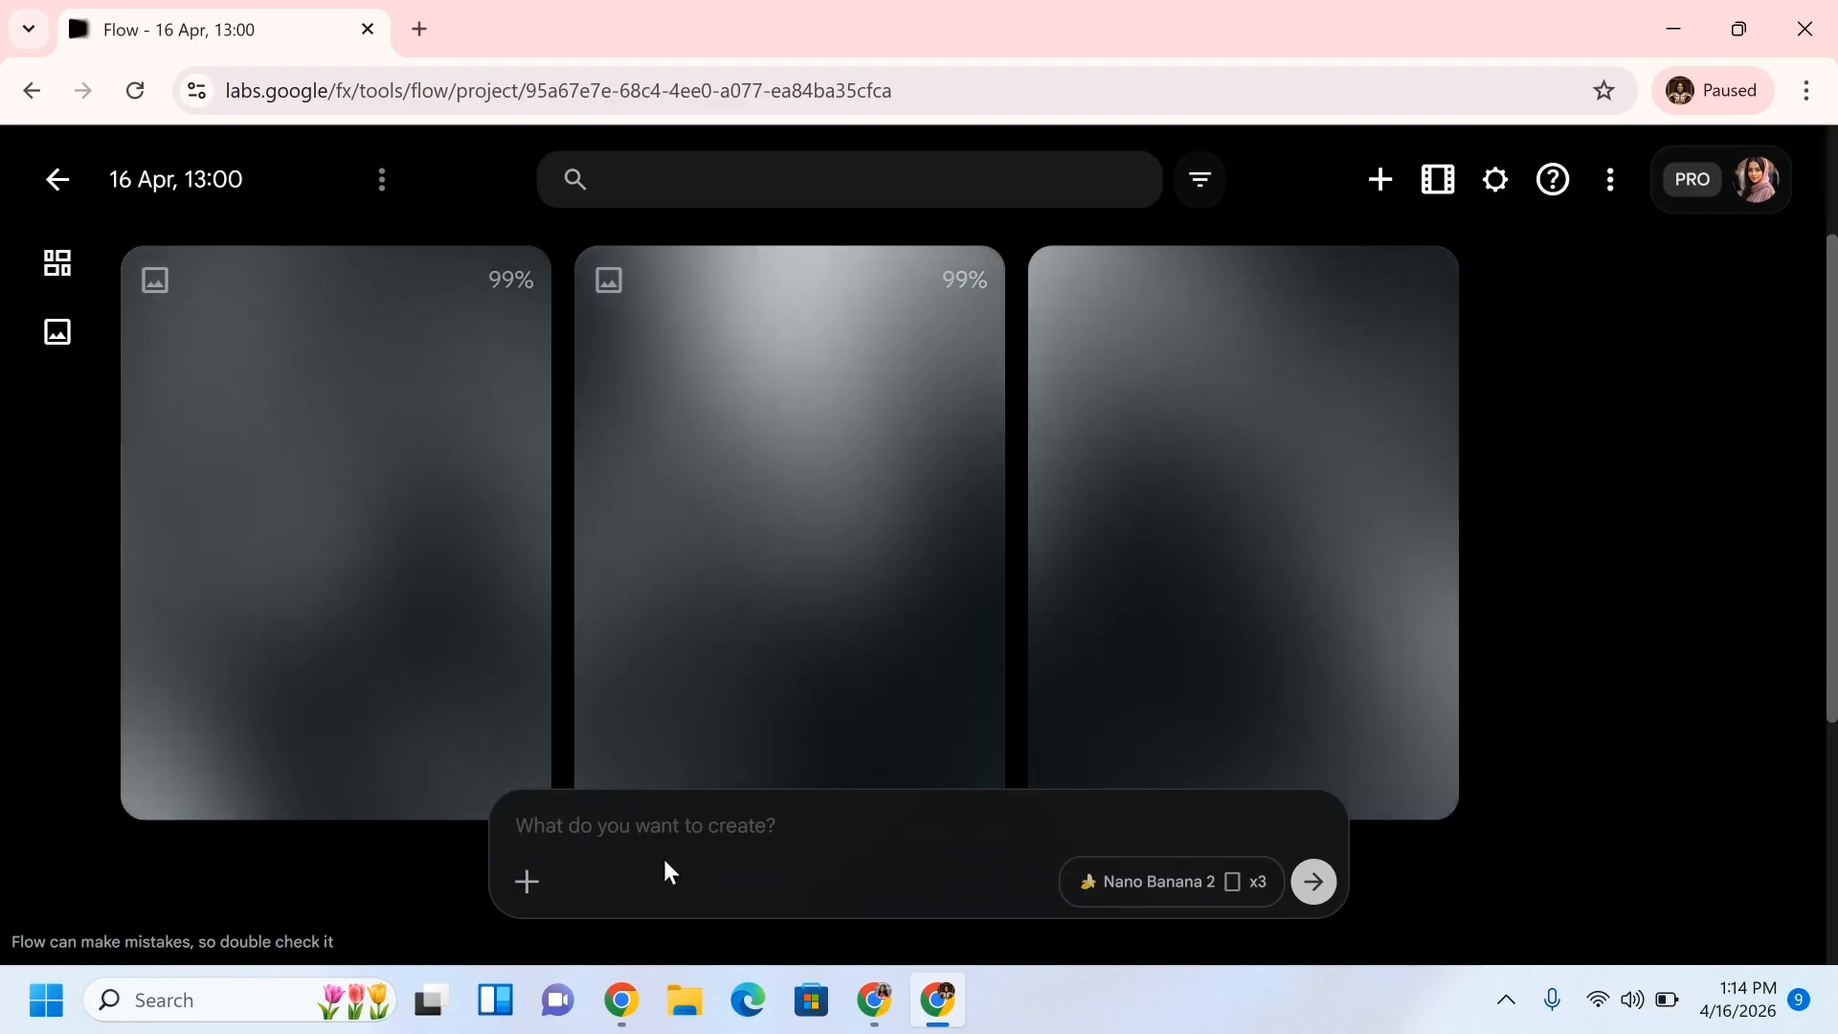
Switch to ChatGPT and send the dictated request for sleek Pinterest-inspired flyer prompts in JSON style.
left_click(623, 1003)
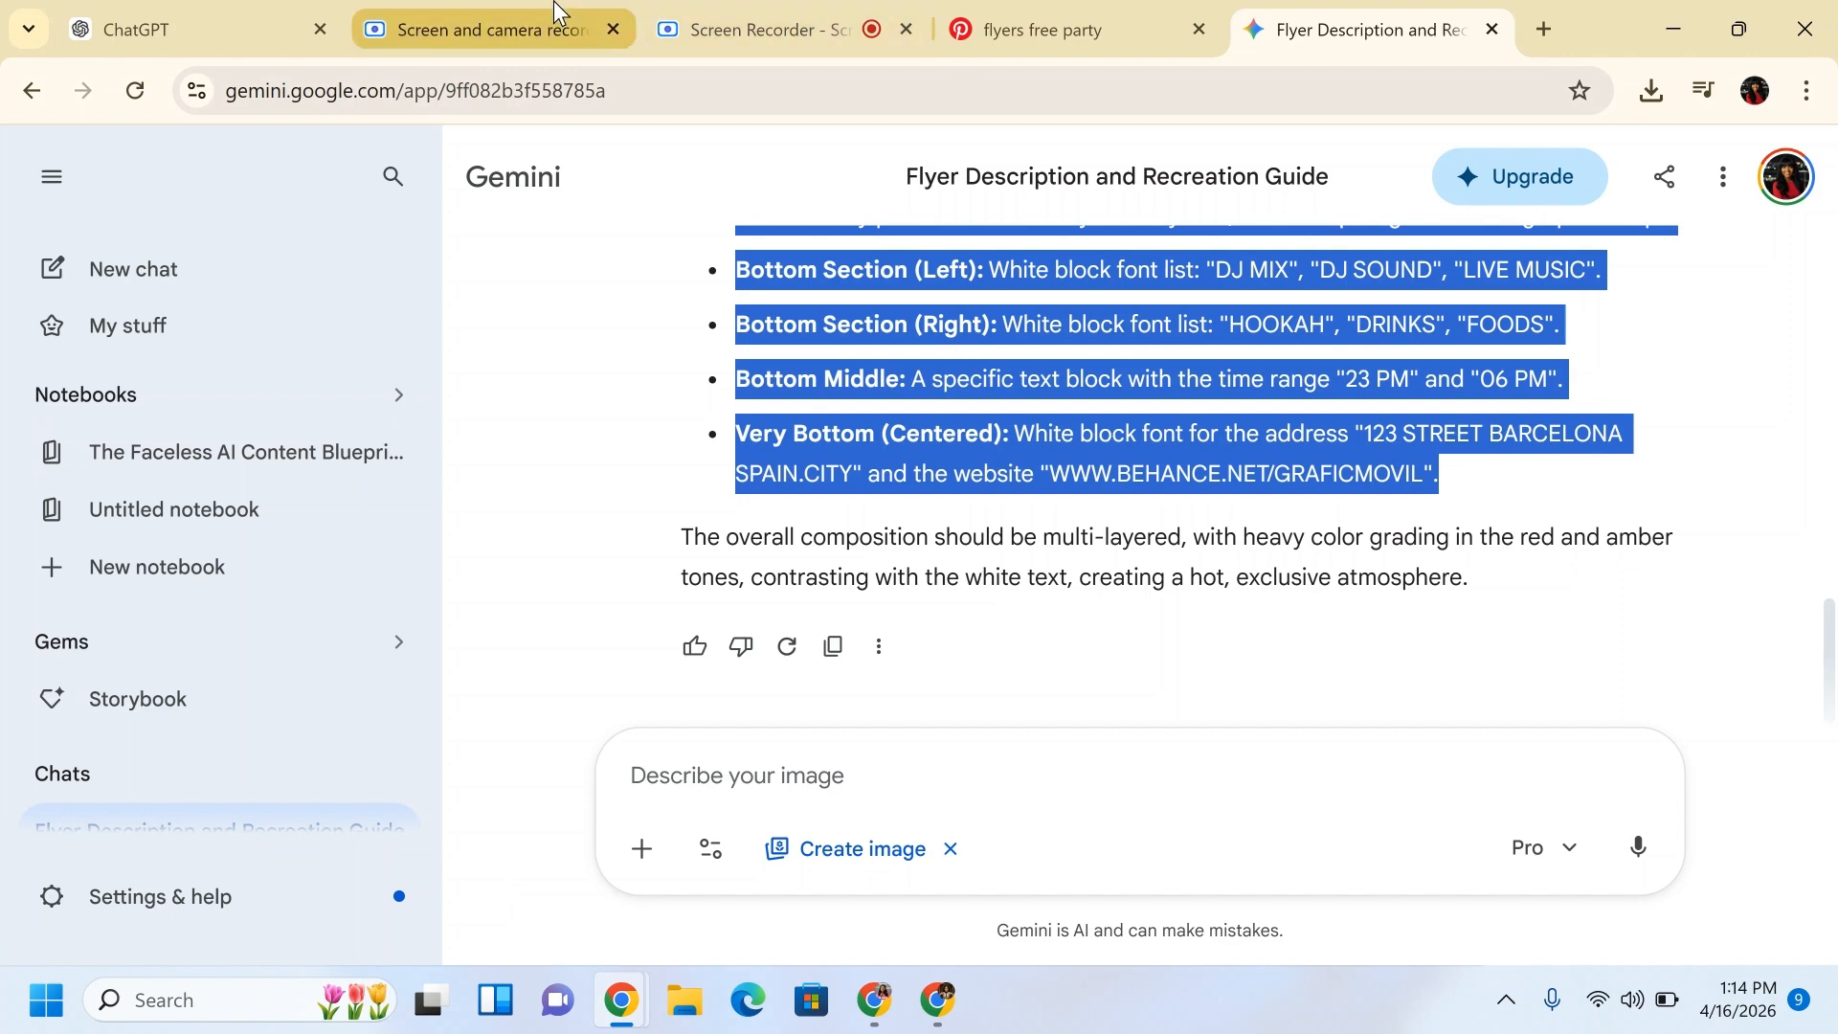
left_click(170, 17)
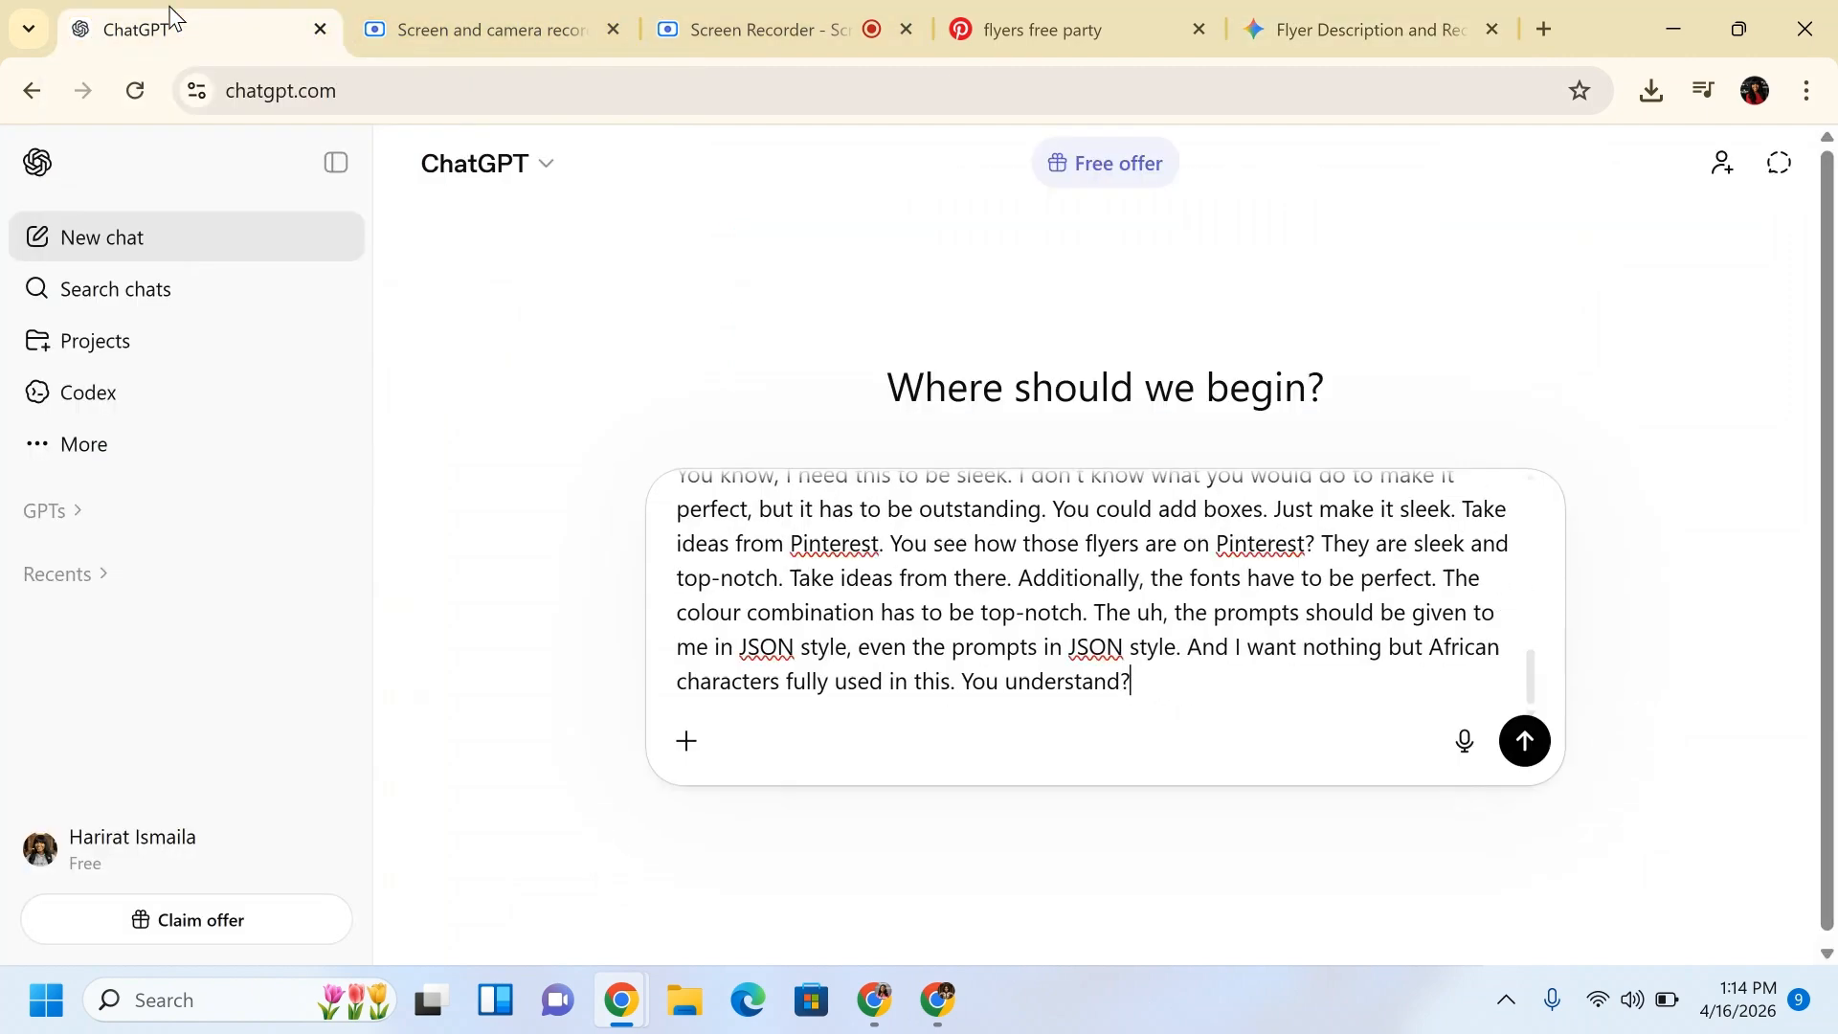
left_click(1525, 746)
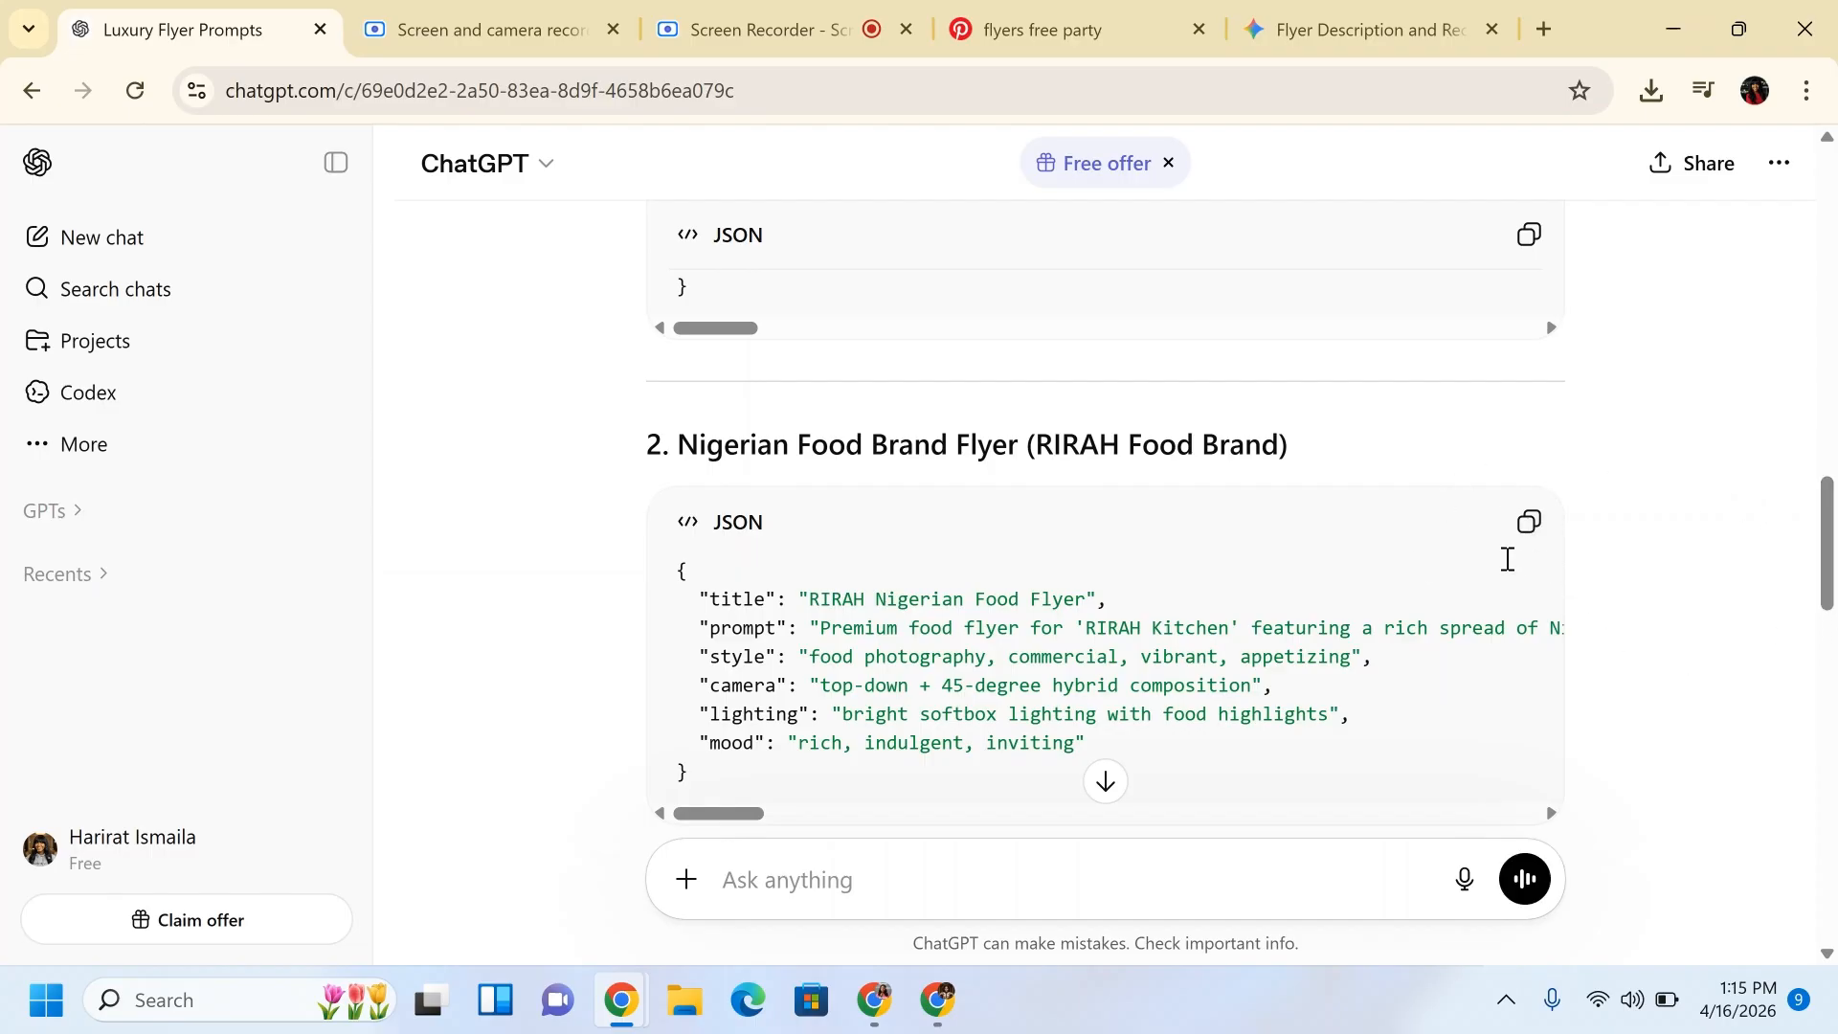
Review the generated Saturday flyers in Google Flow and compare them with the flyer description in Gemini.
left_click(929, 999)
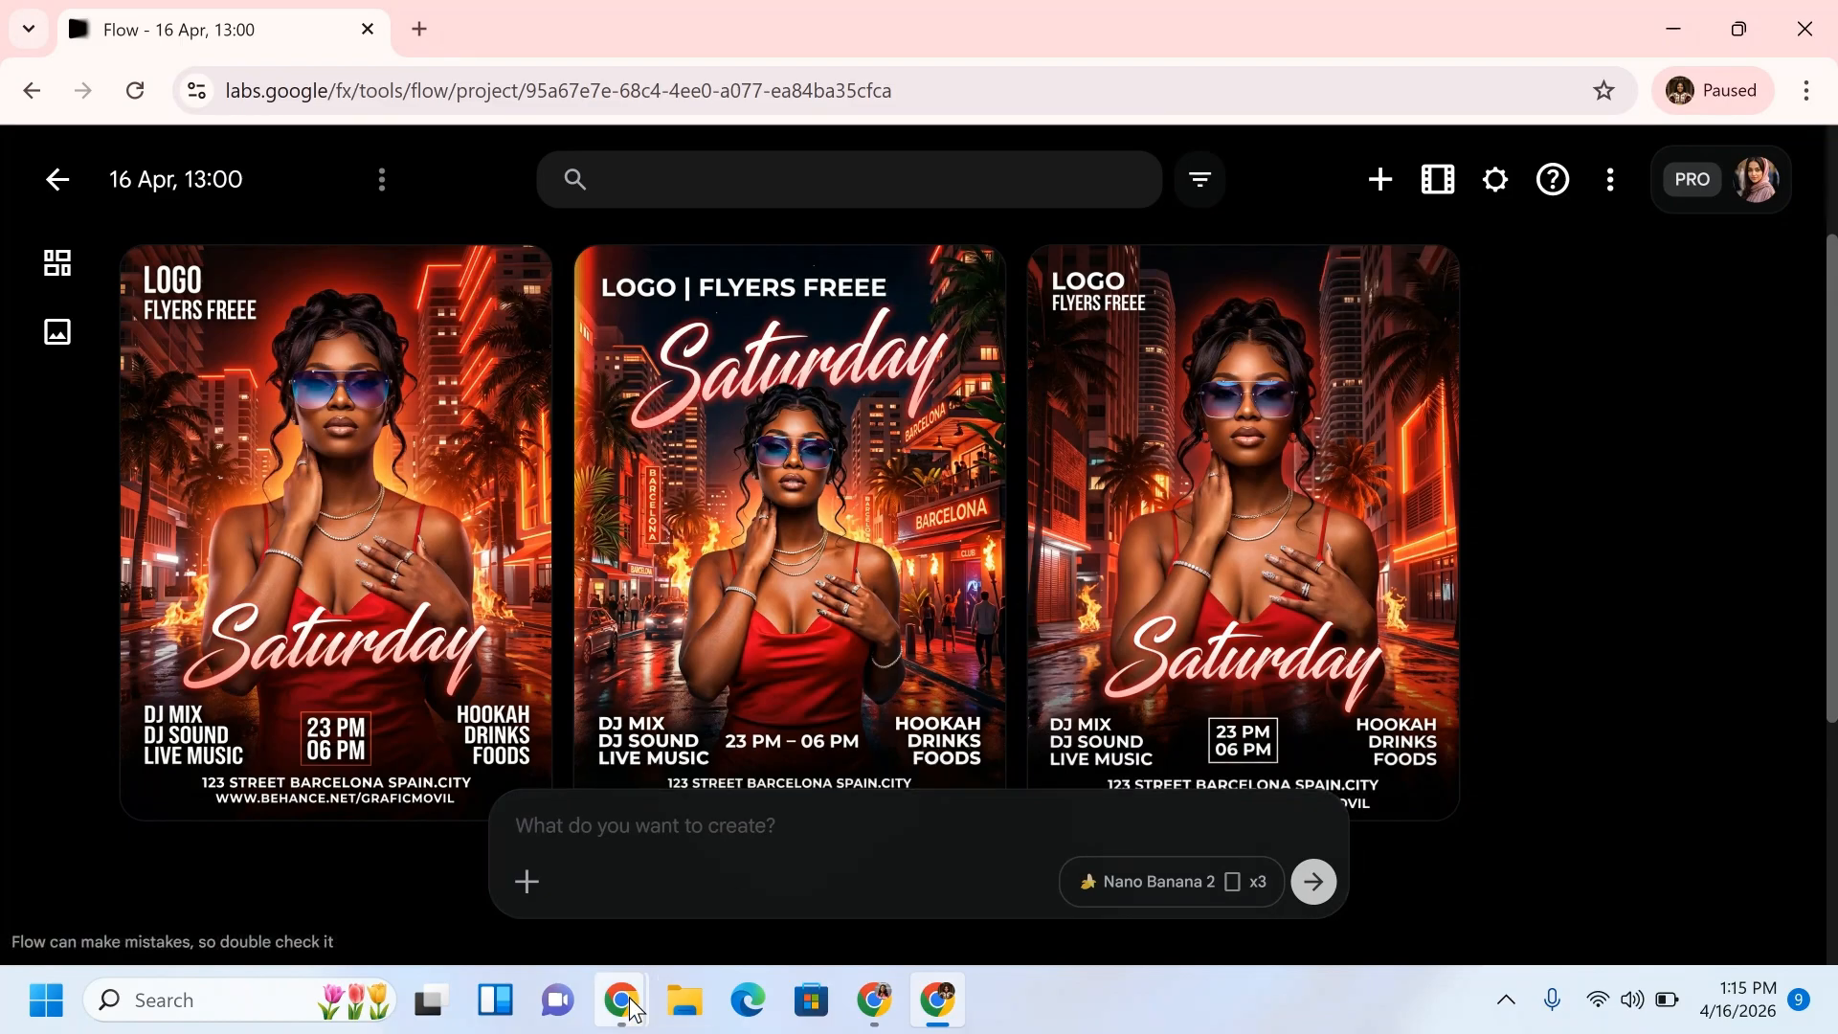
mouse_move(1151, 783)
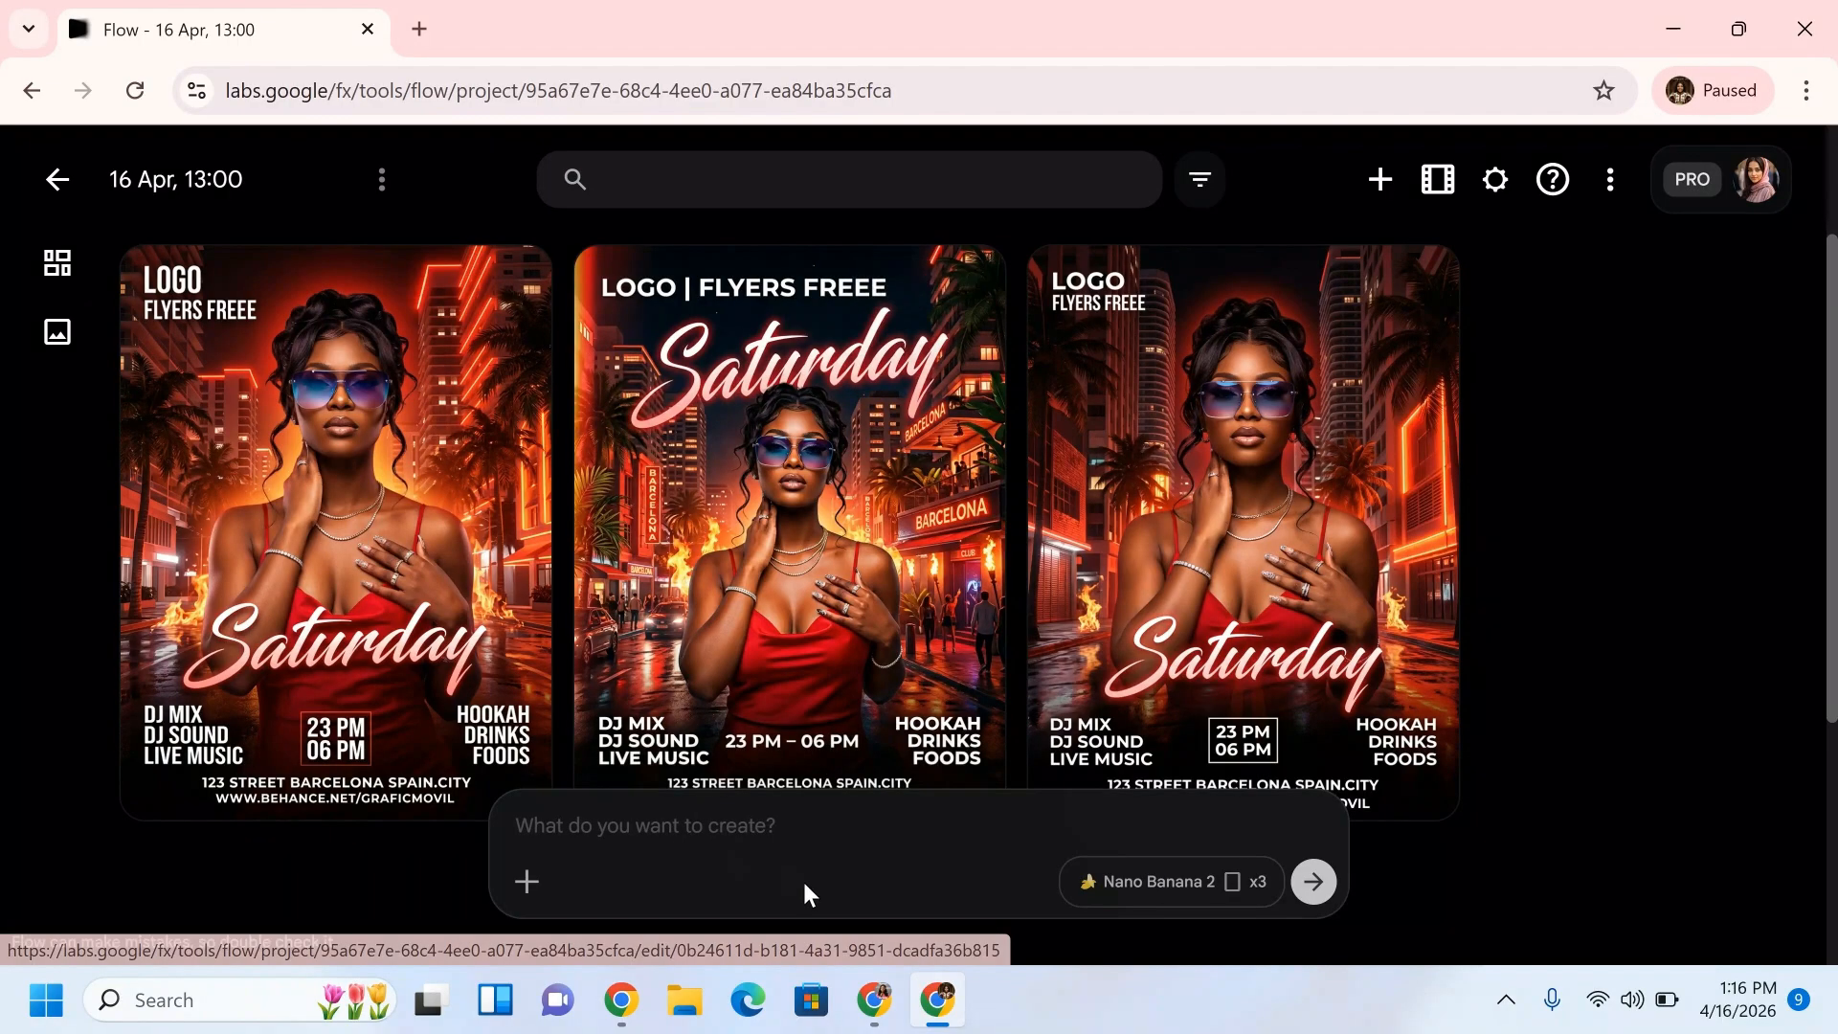
mouse_move(624, 1006)
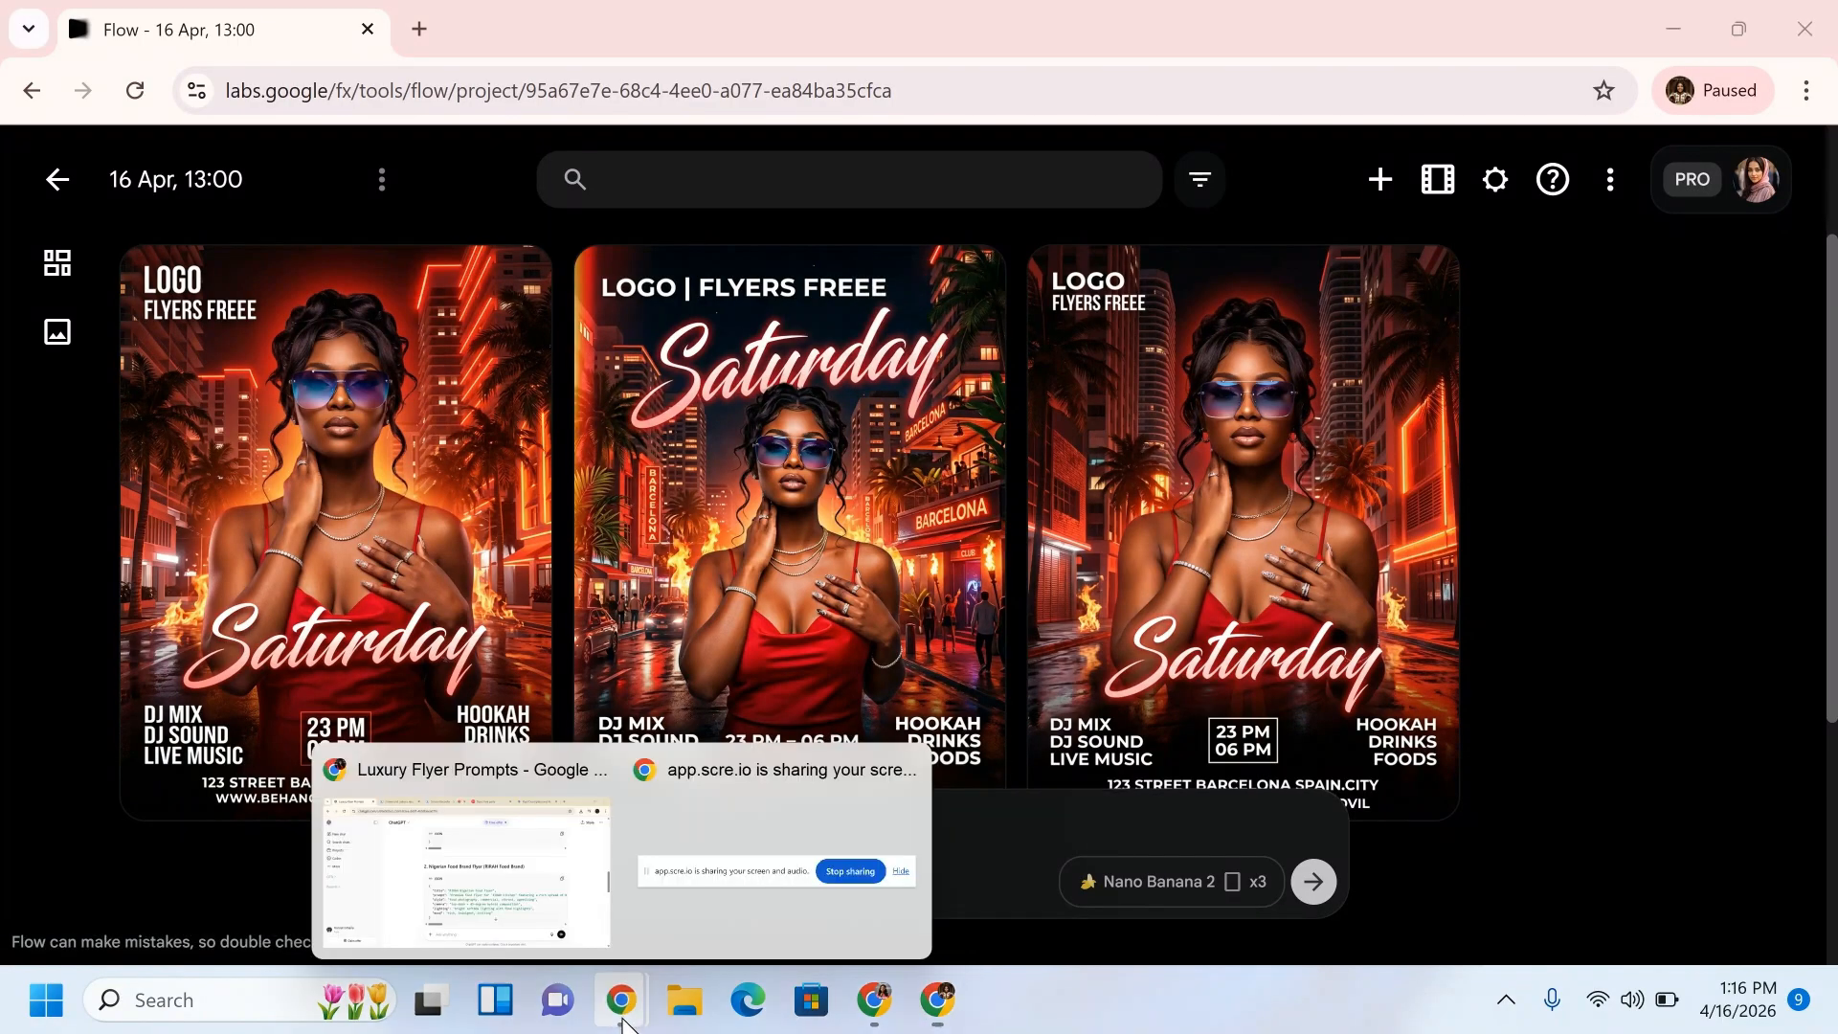
left_click(526, 862)
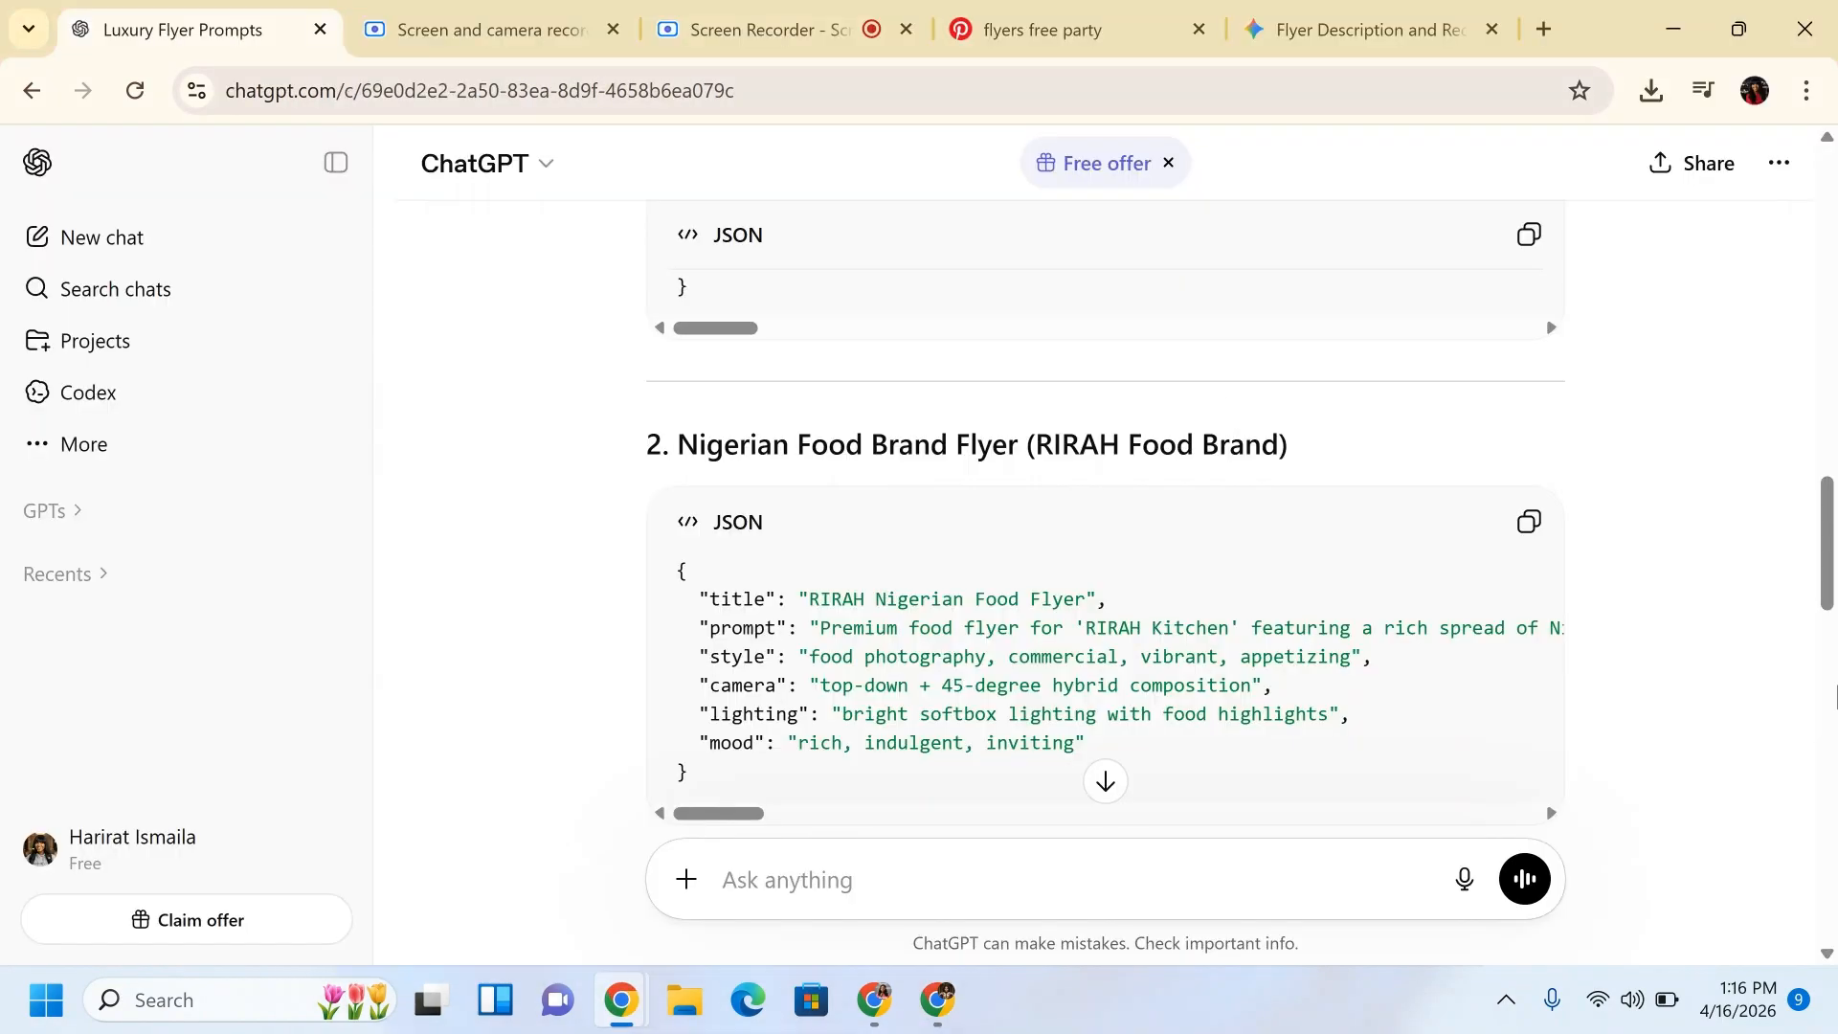
left_click(1297, 24)
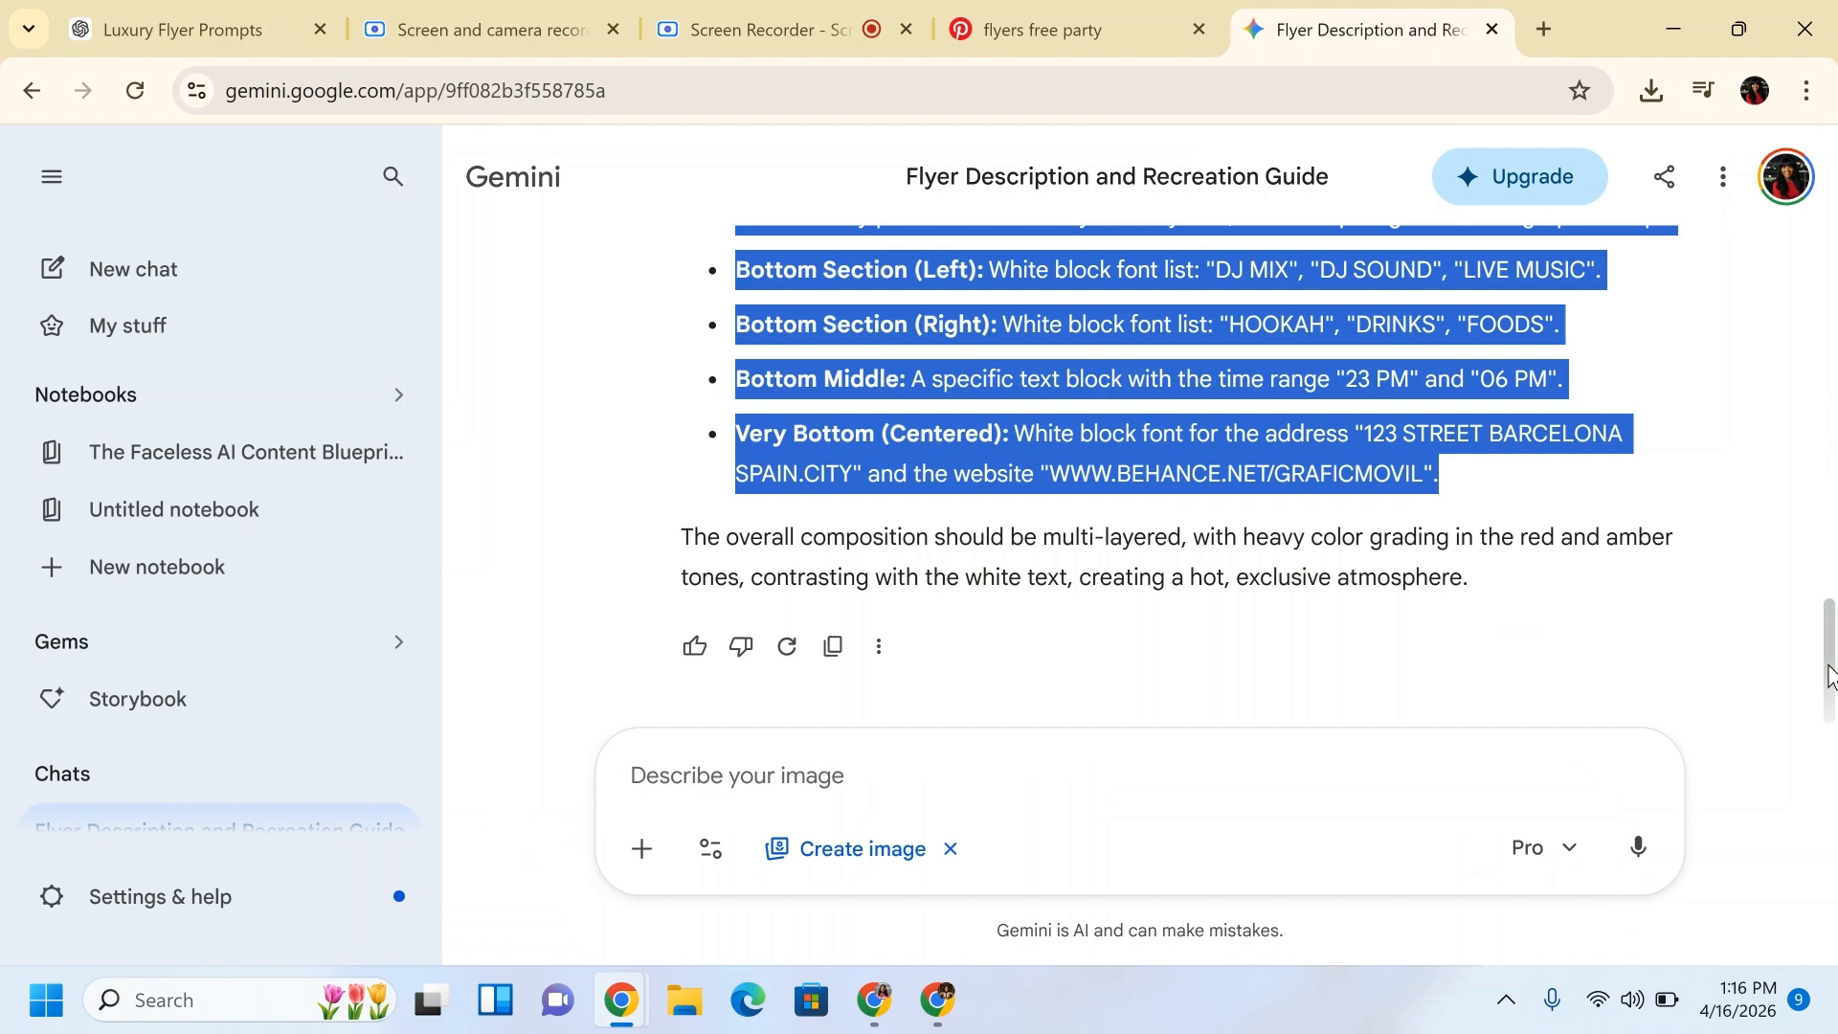
left_click_drag(1828, 674, 1834, 517)
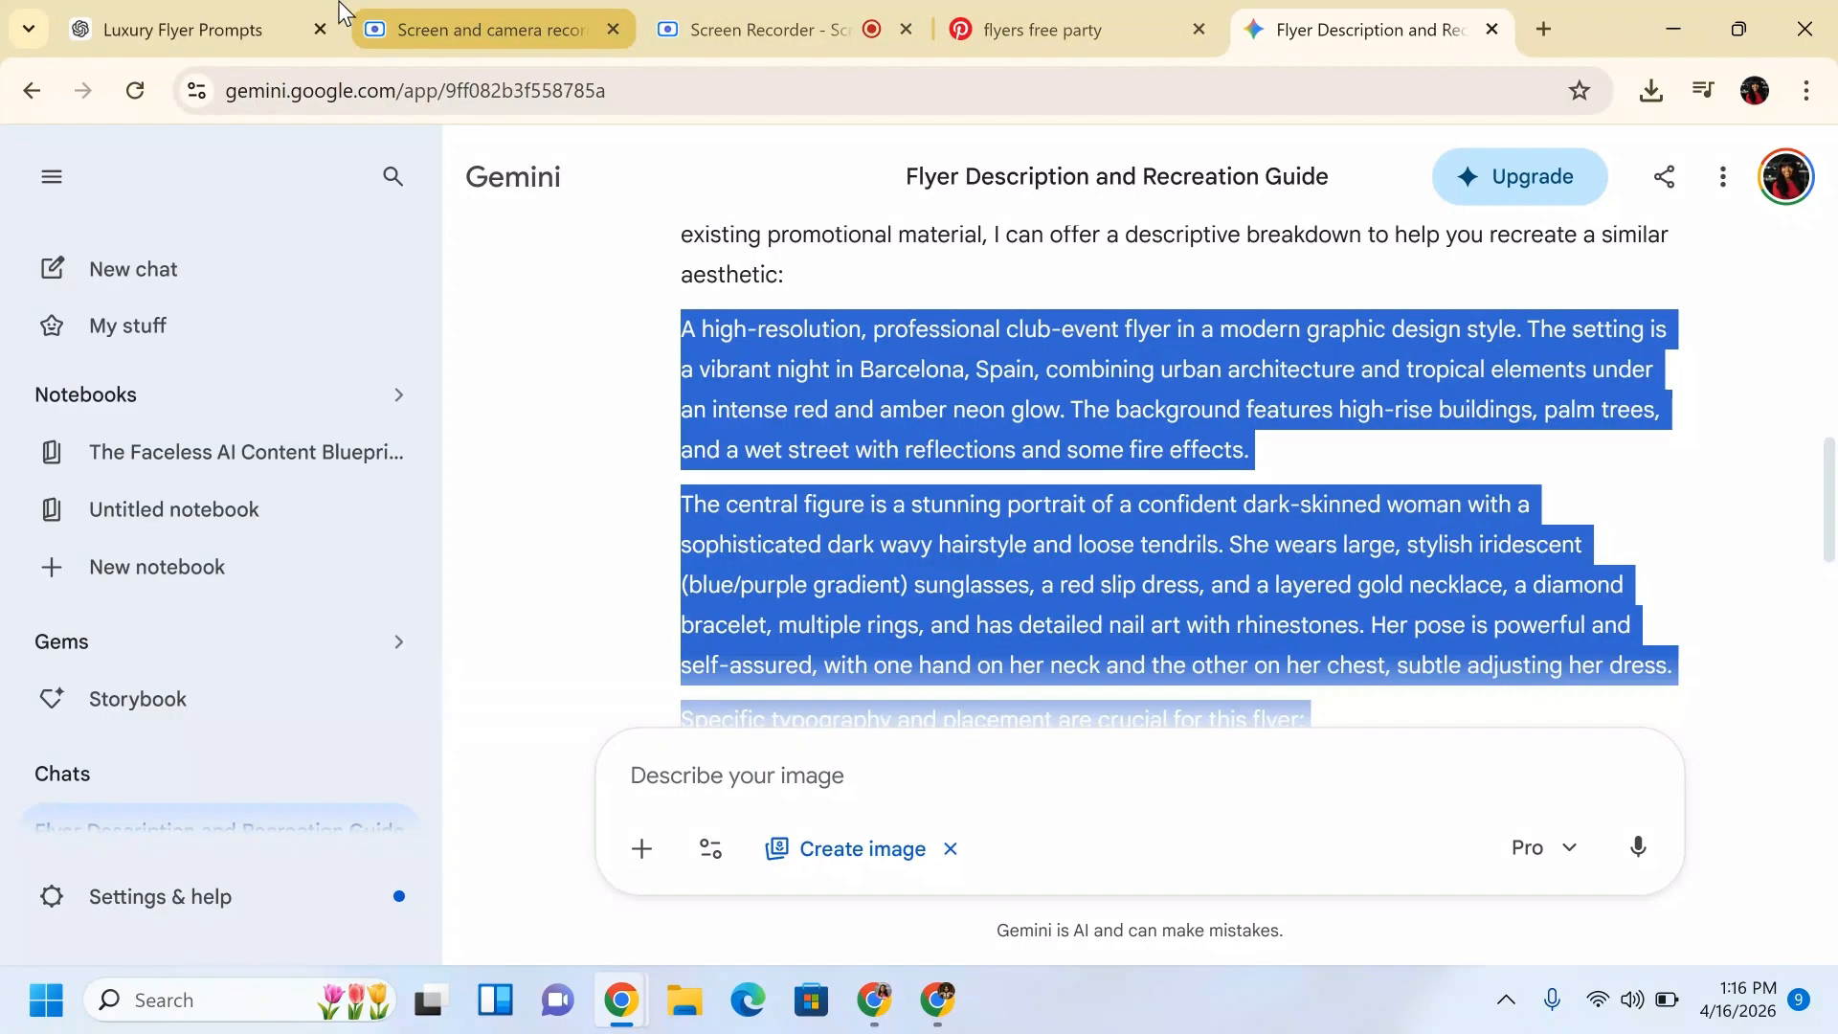
Switch to ChatGPT and copy the JSON prompt for the Luxury Birthday Flyer.
left_click(271, 11)
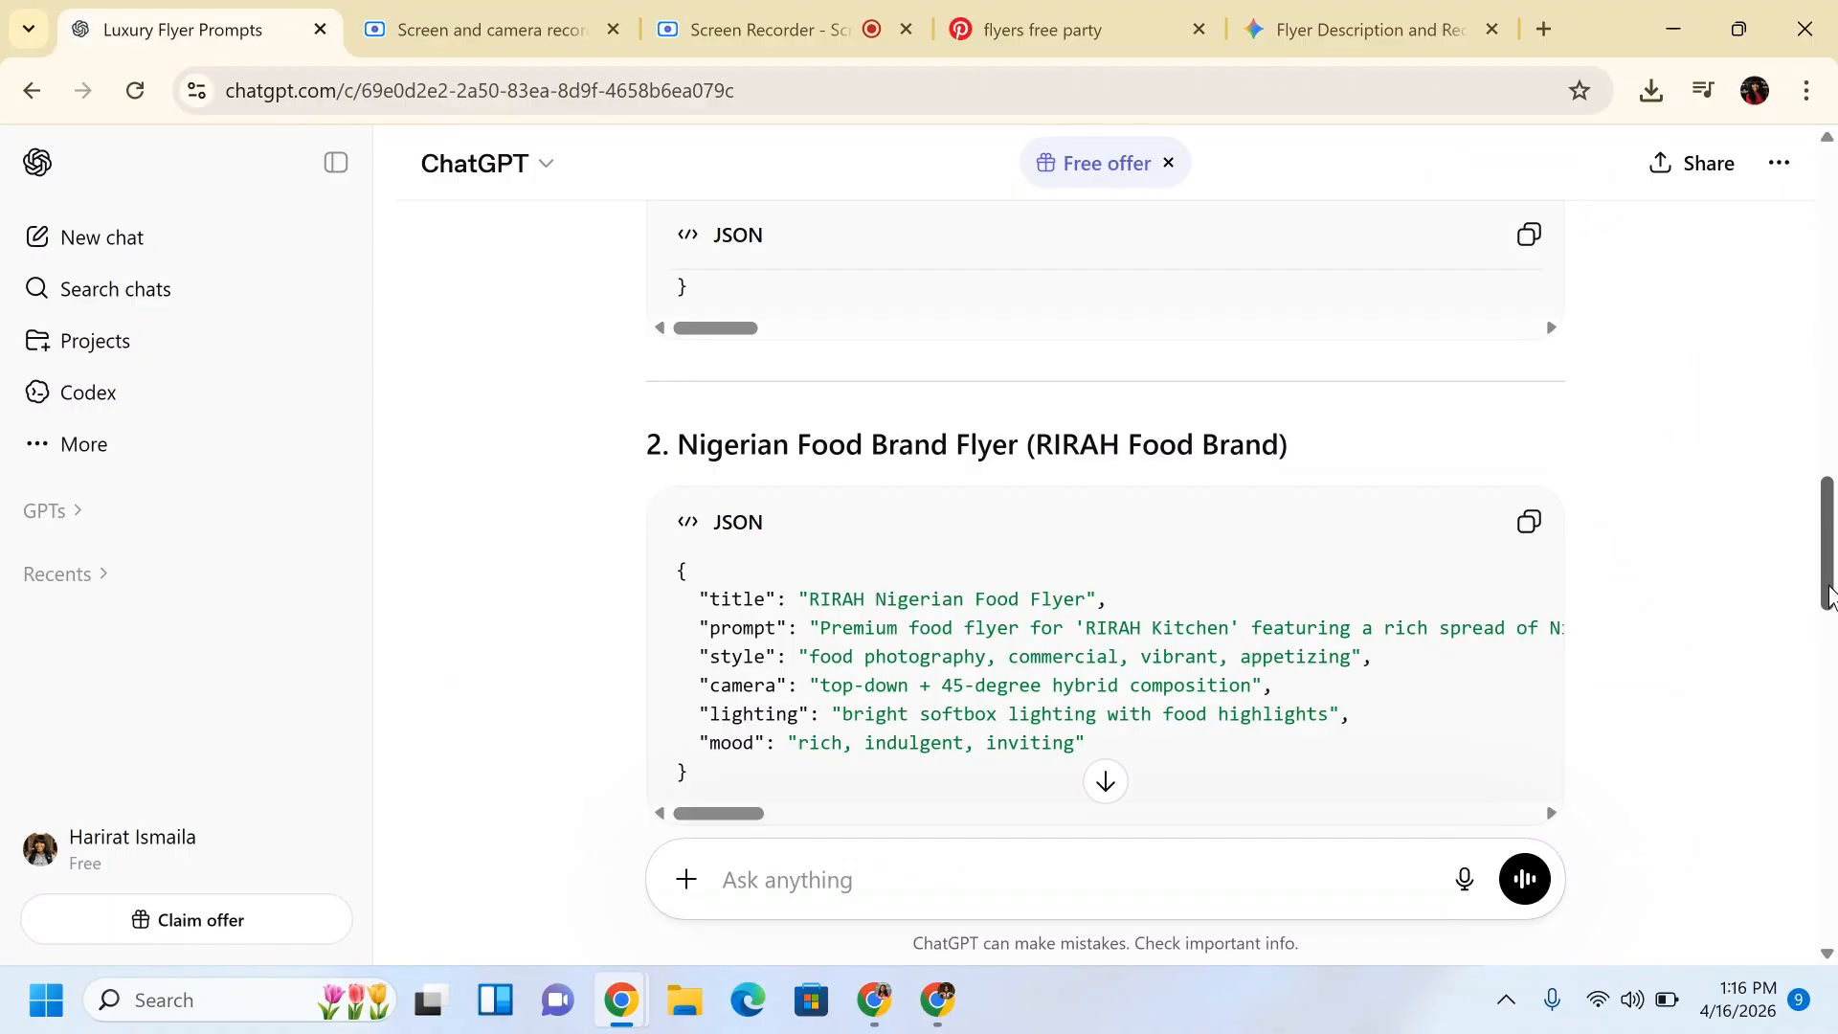
left_click_drag(1828, 586, 1827, 535)
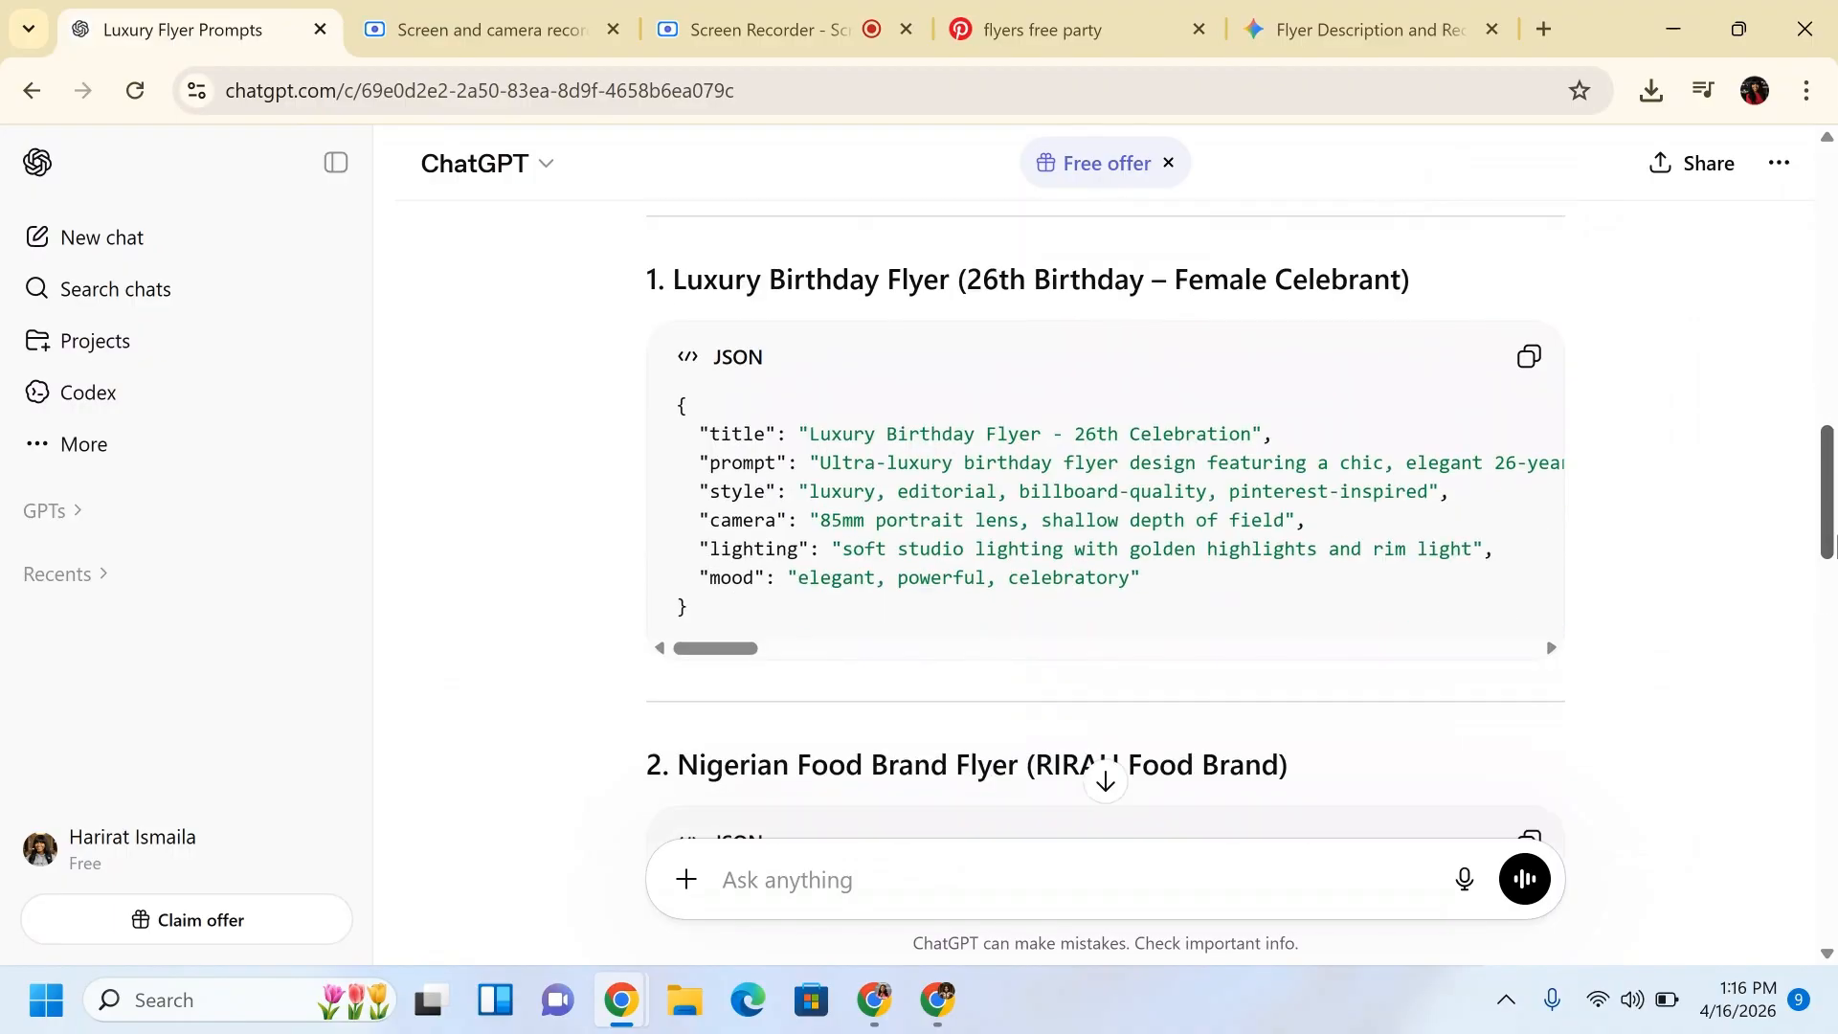
left_click(1529, 357)
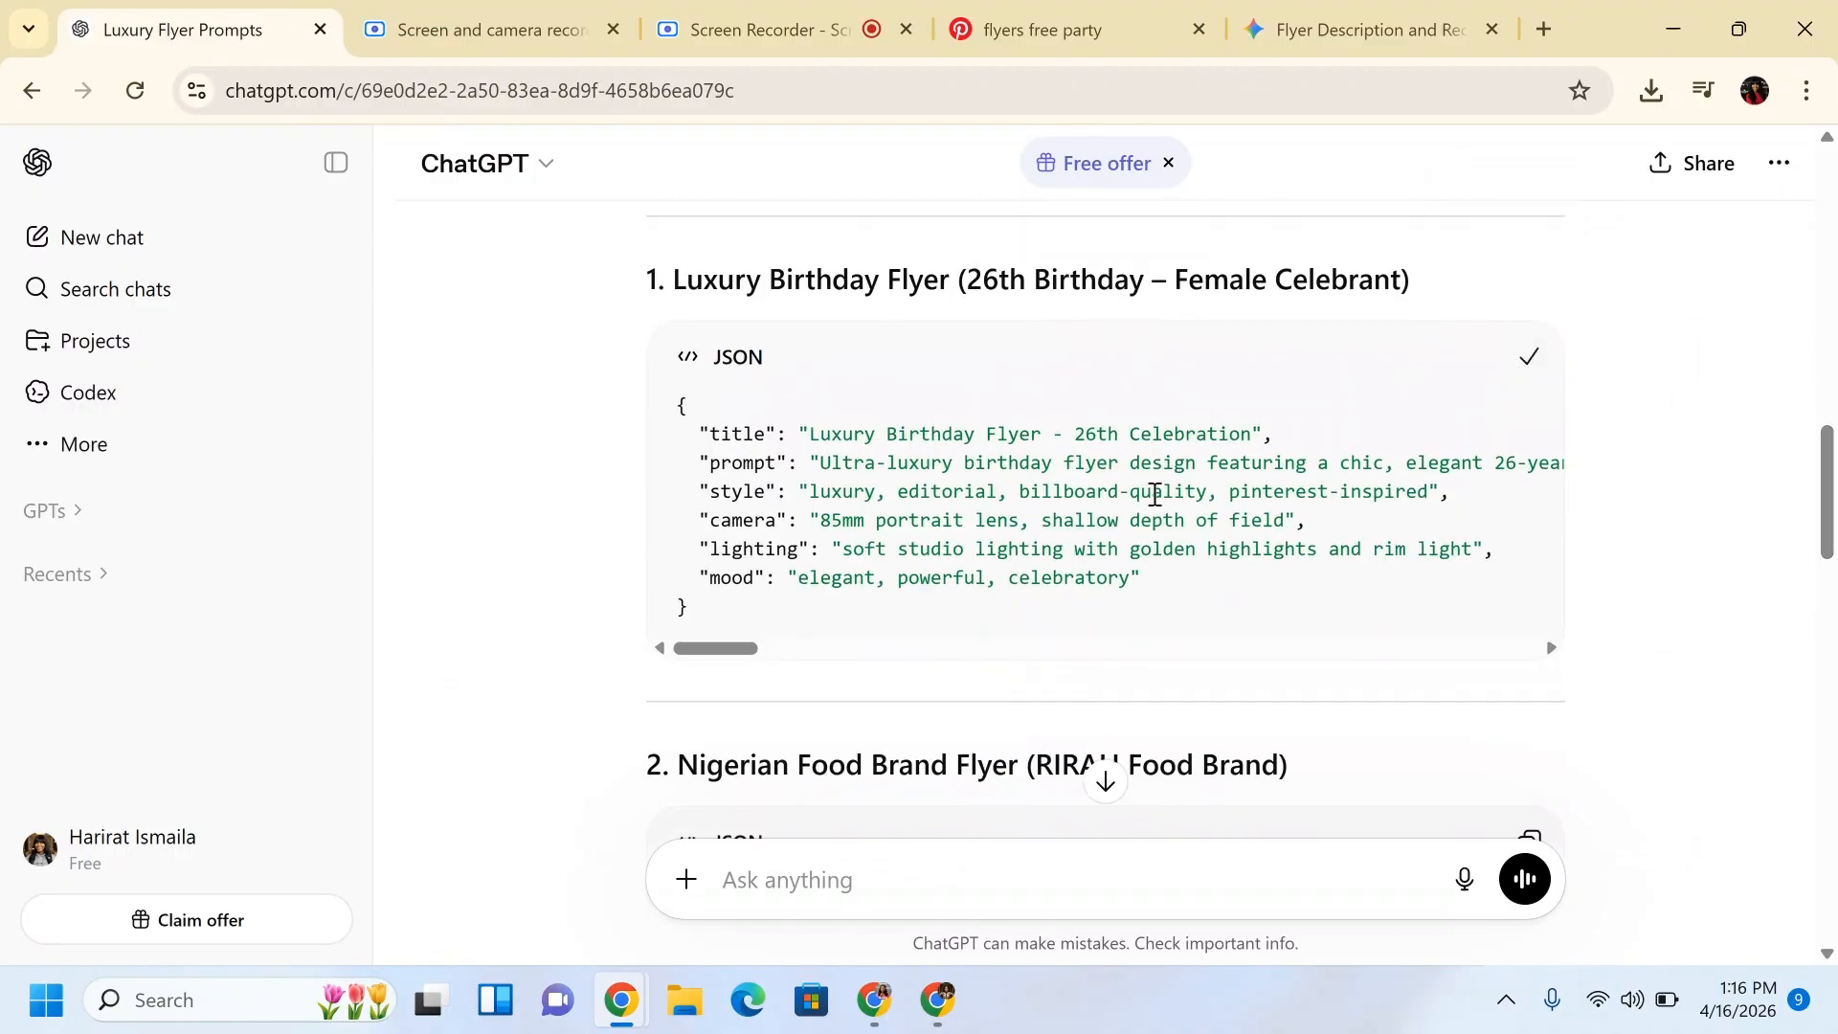
Switch to Google Flow and generate one image from the copied Luxury Birthday Flyer prompt.
key("alt+Tab")
left_click(720, 839)
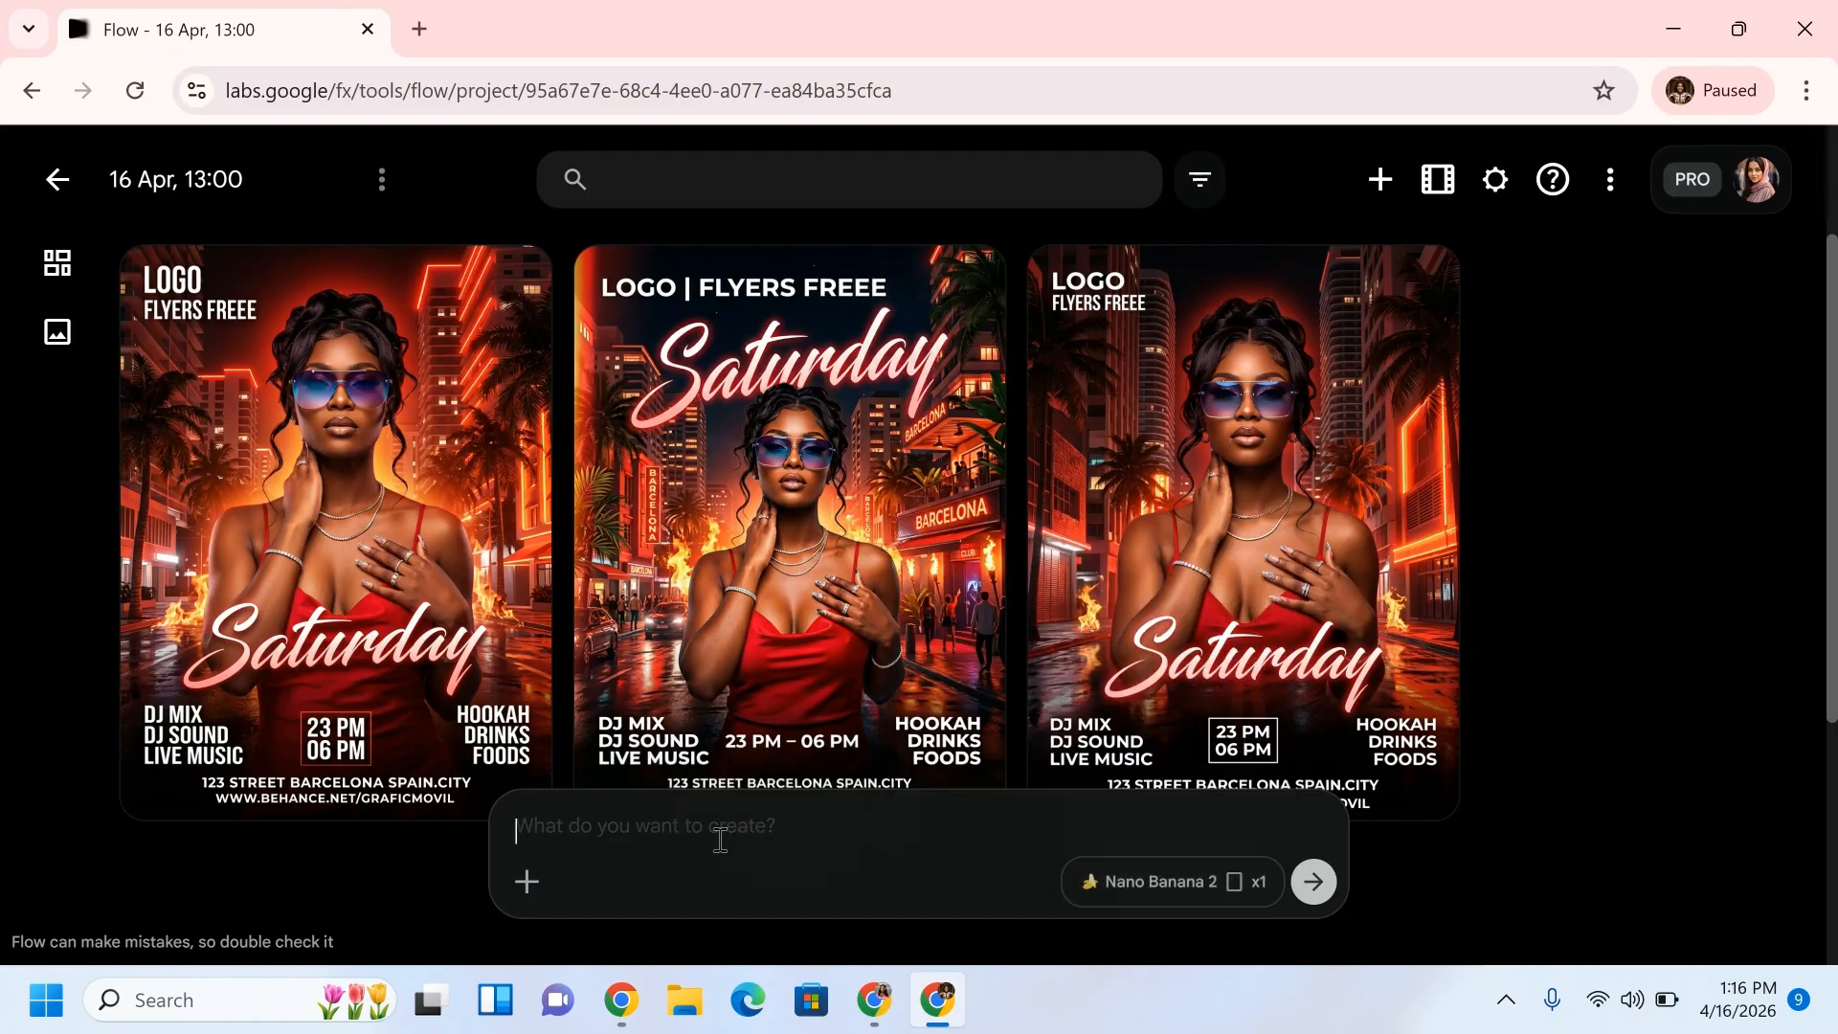
key("ctrl+v")
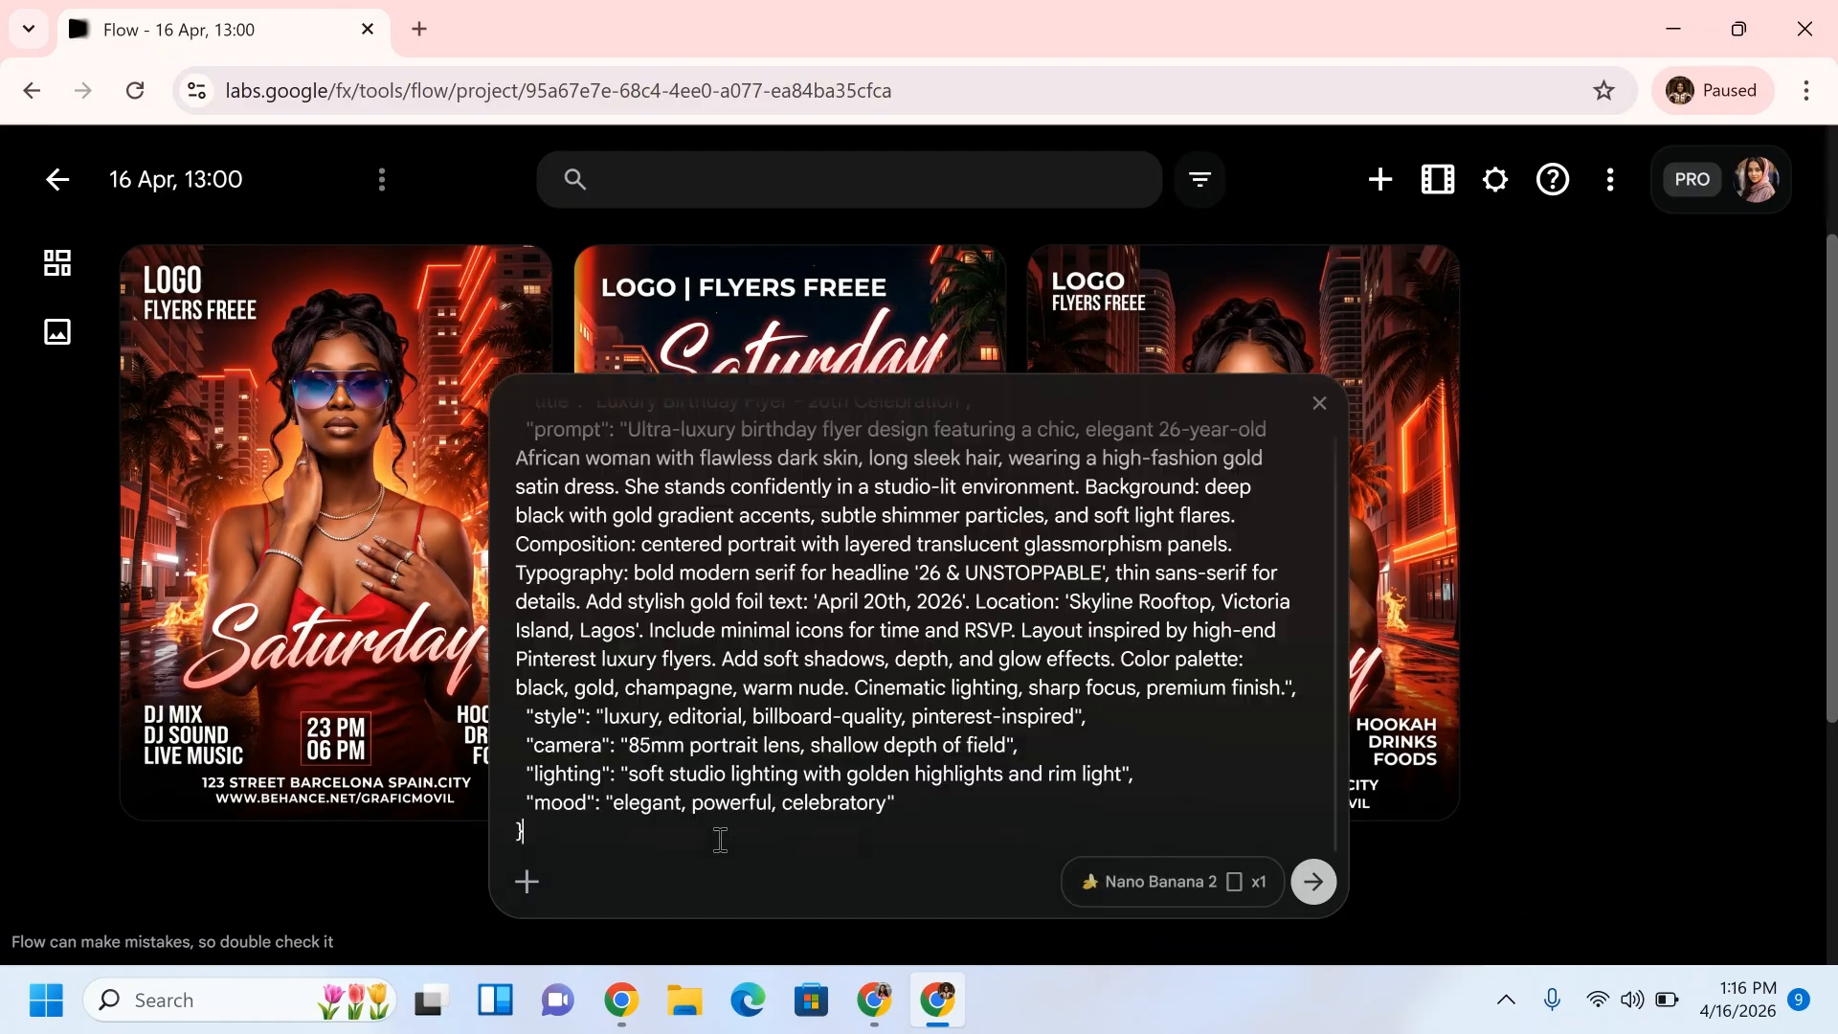
left_click(1307, 896)
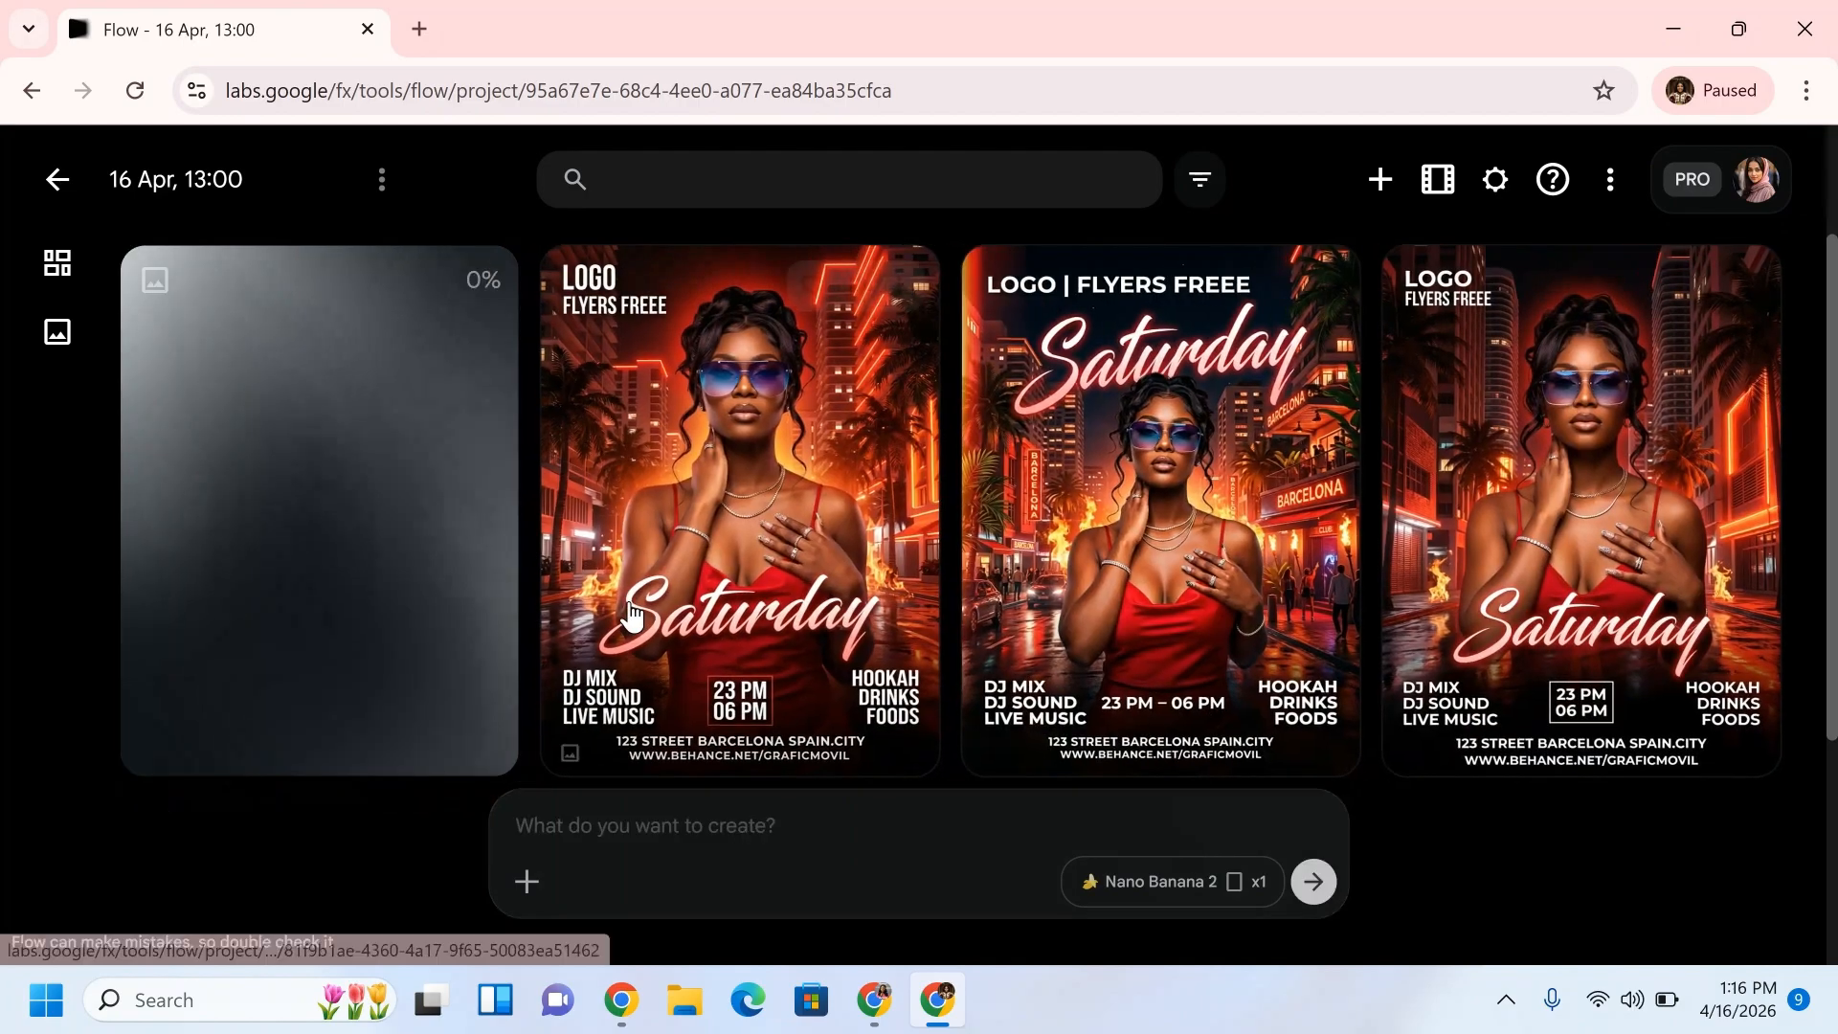
Switch to ChatGPT and copy the JSON prompt for the Nigerian Food Brand Flyer.
mouse_move(617, 1024)
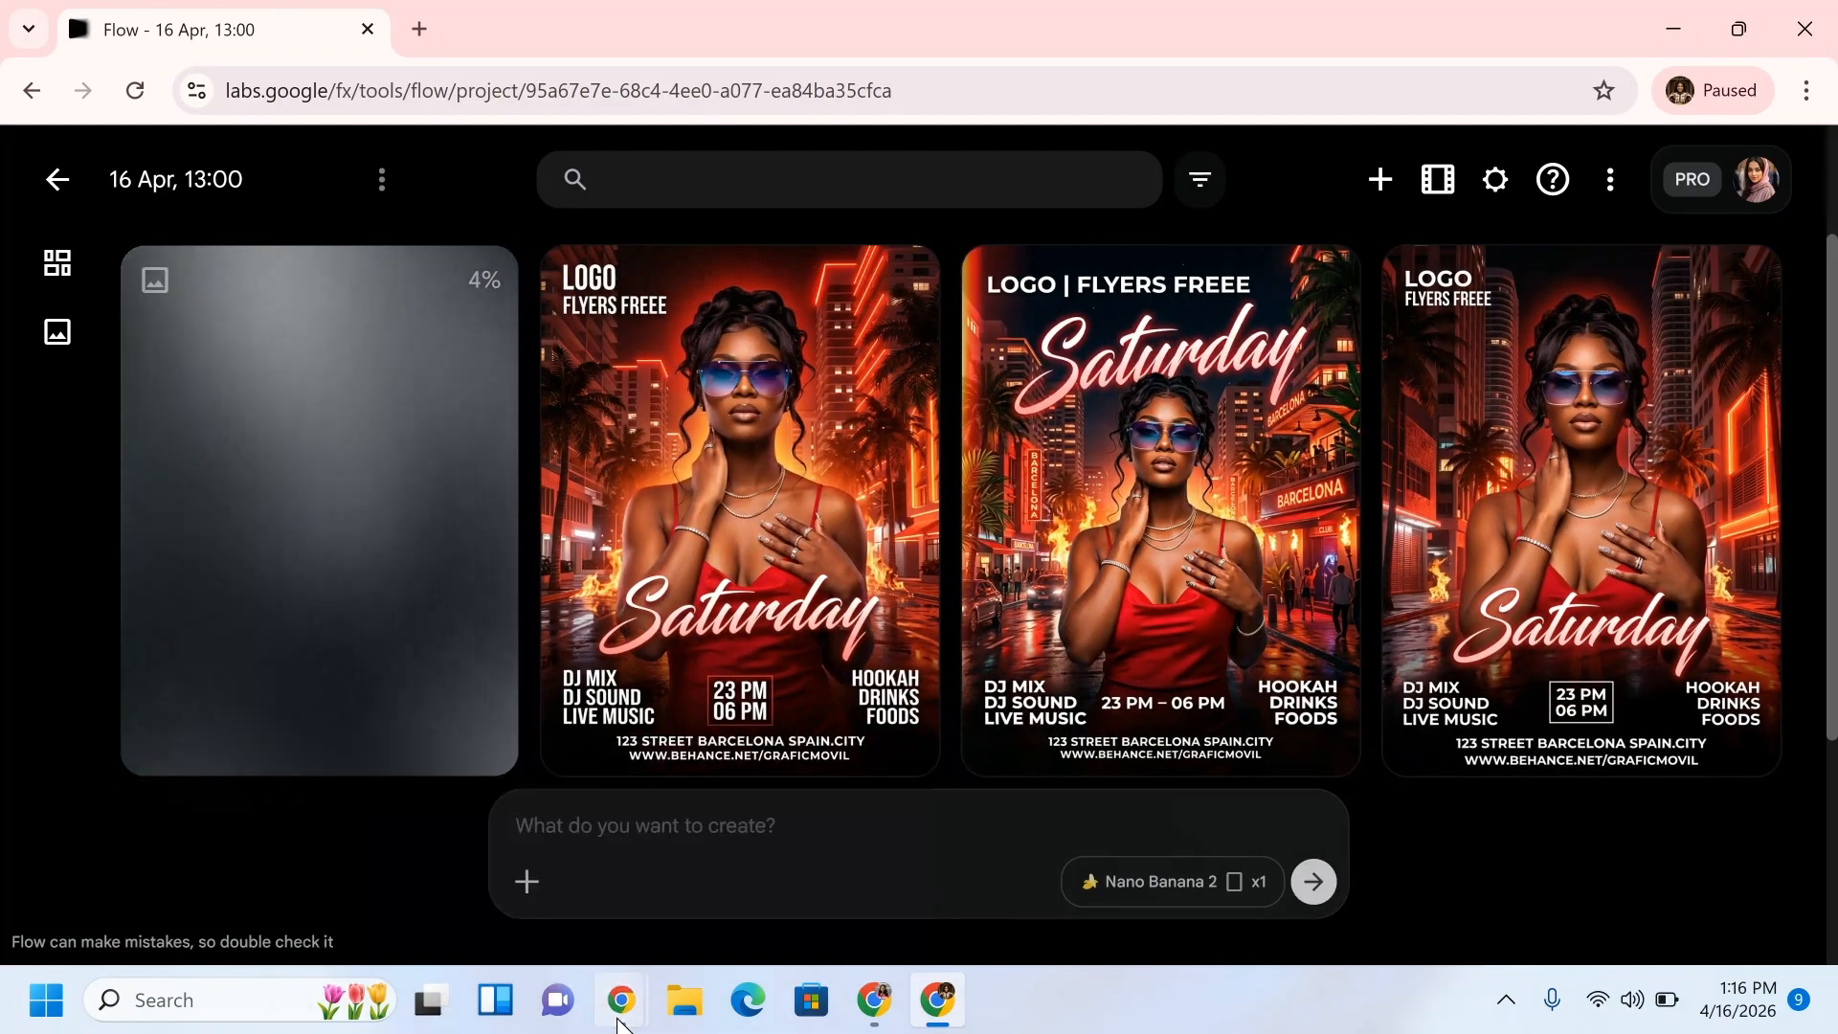
left_click(480, 813)
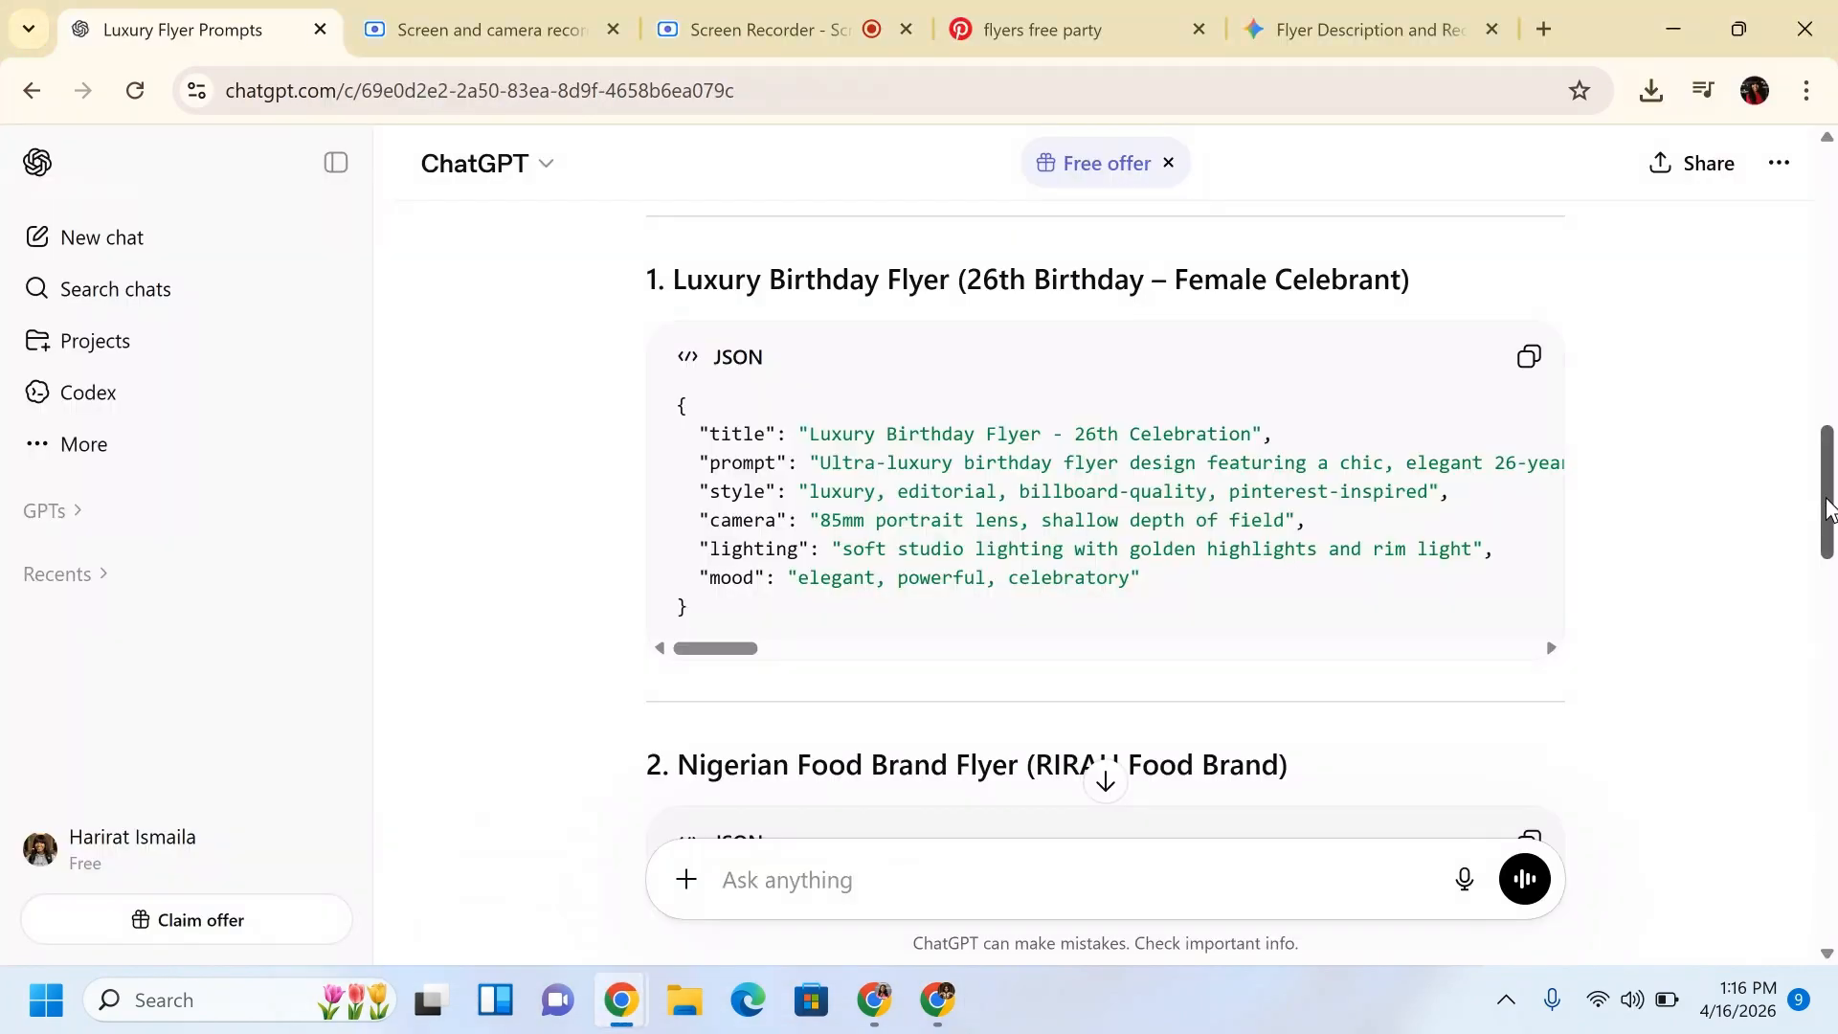
scroll(1833, 510, "down", 4)
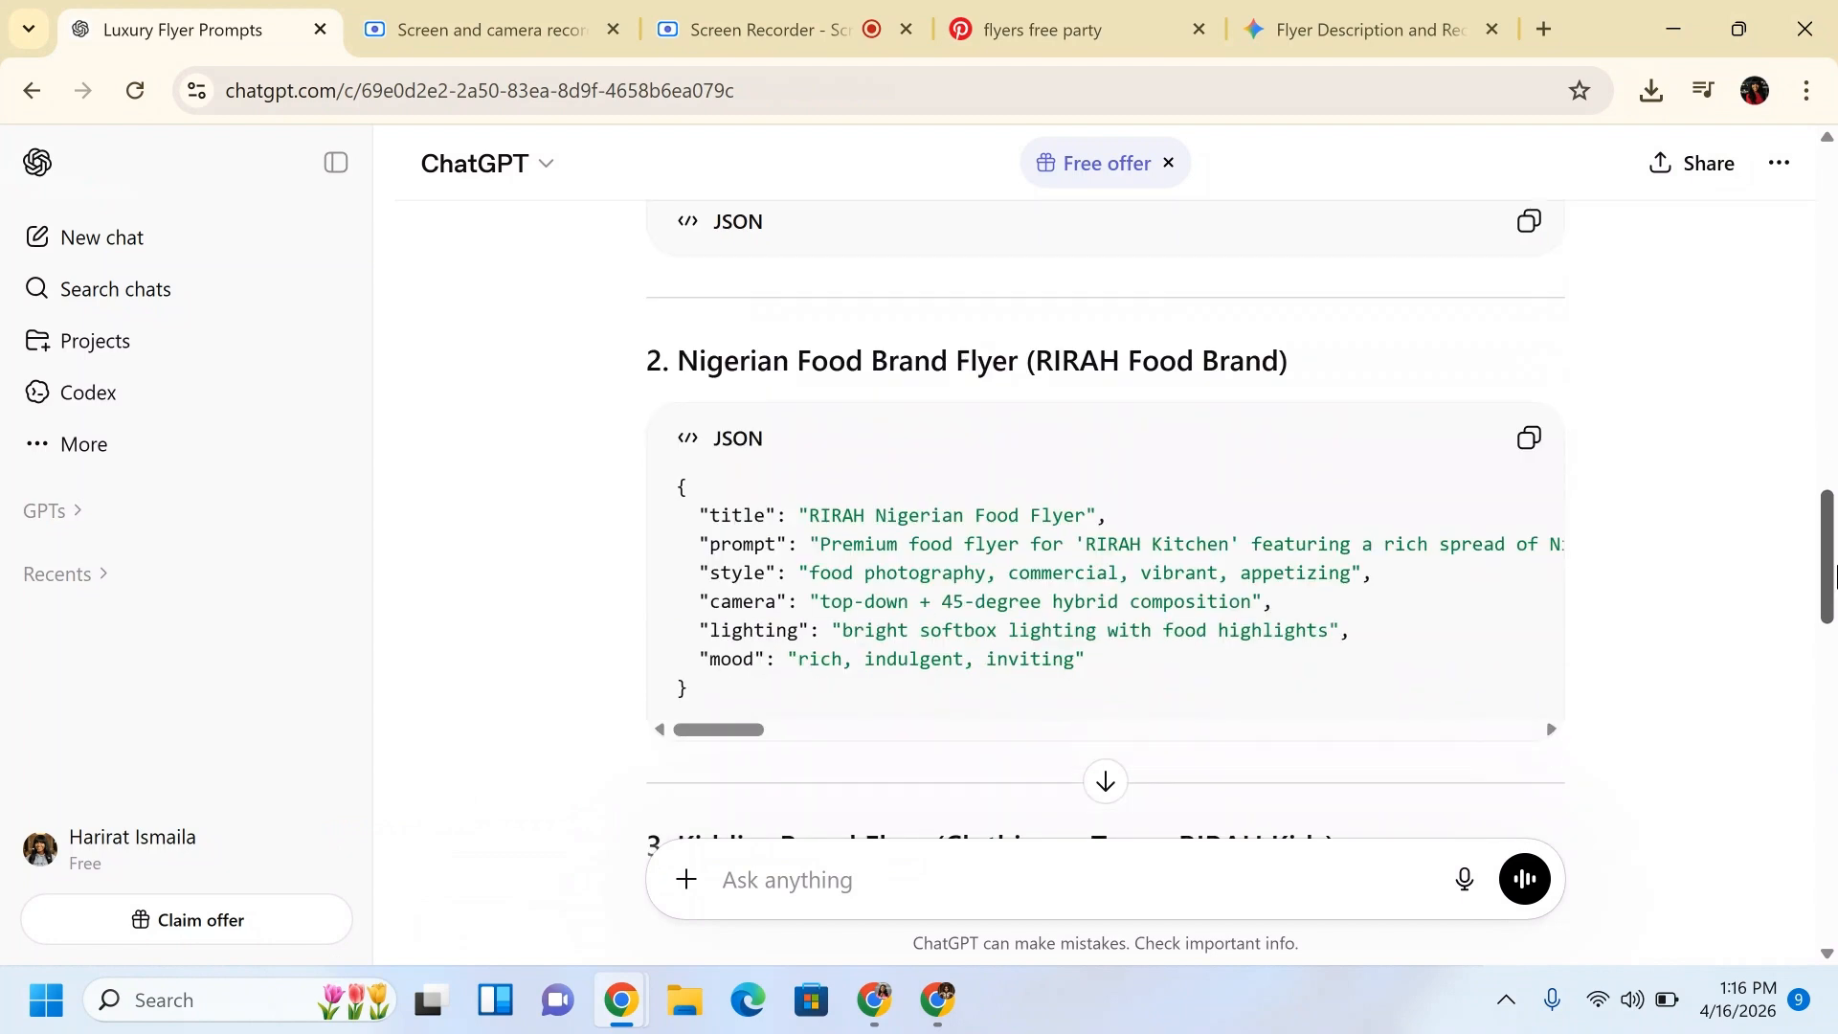
left_click(1532, 444)
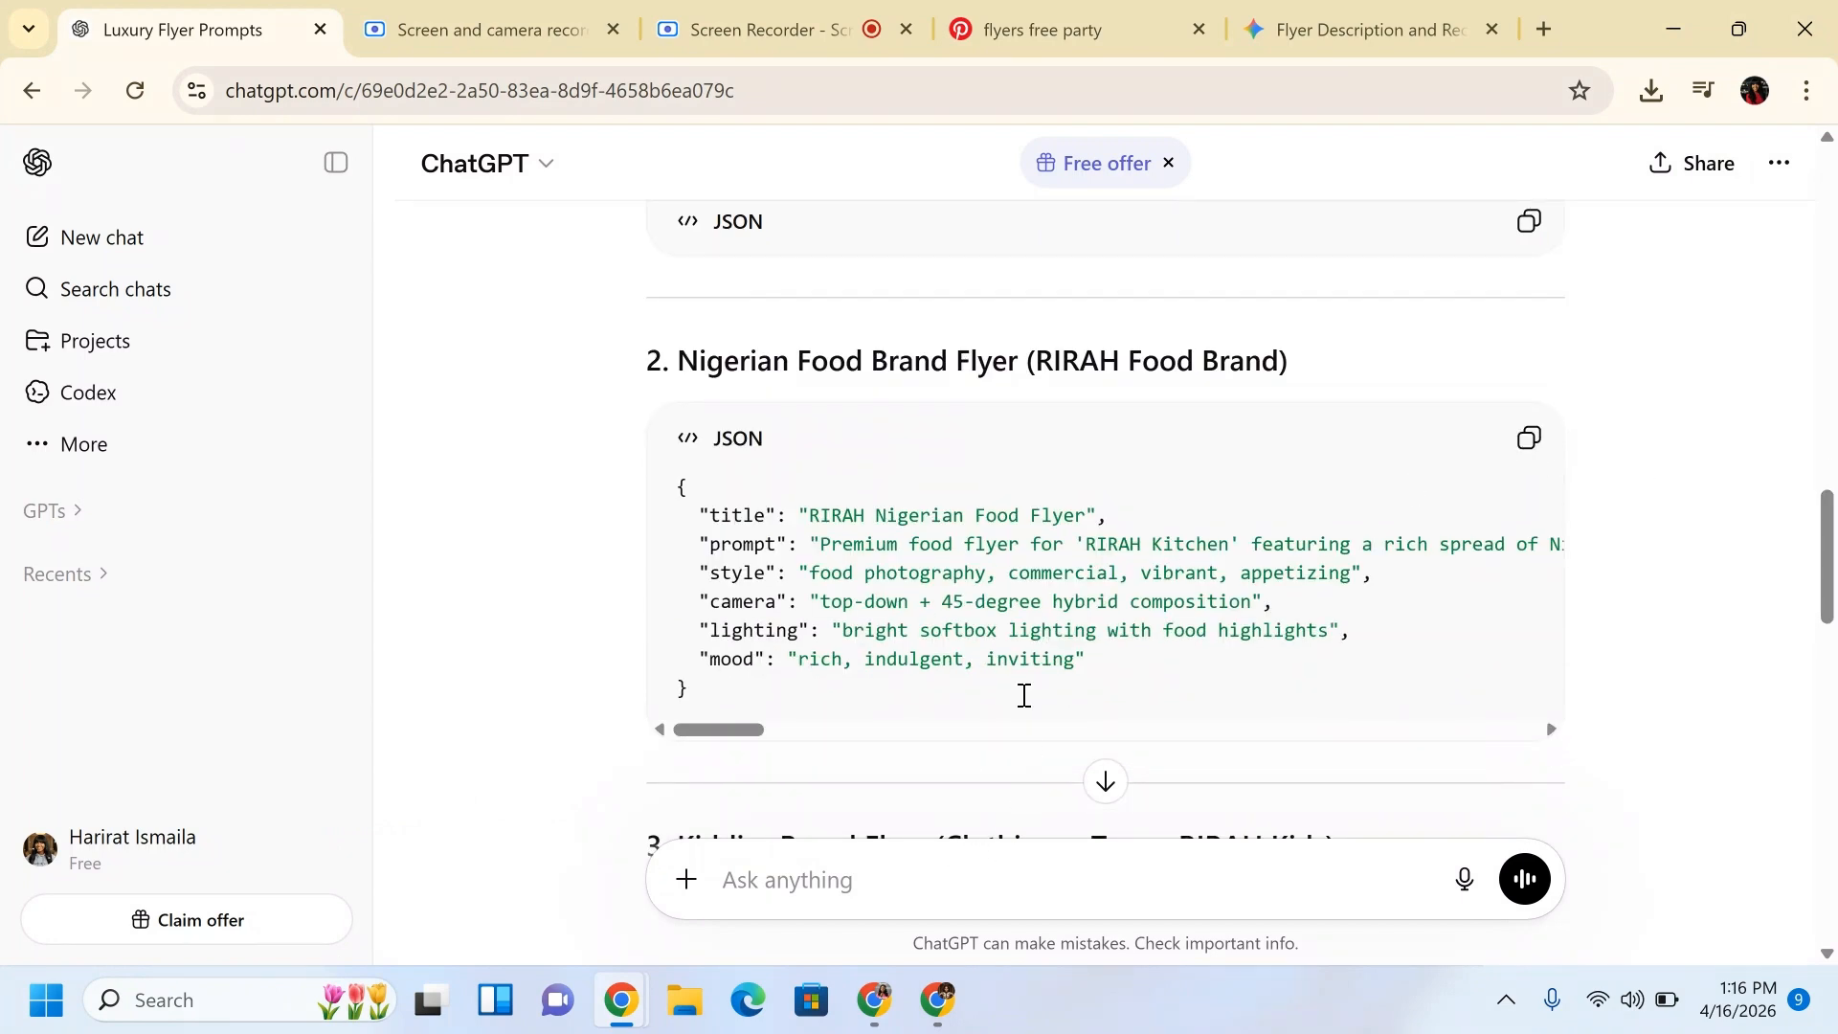
Switch to Google Flow and generate one image from the copied RIRAH Nigerian Food Flyer prompt.
left_click(938, 1001)
left_click(761, 825)
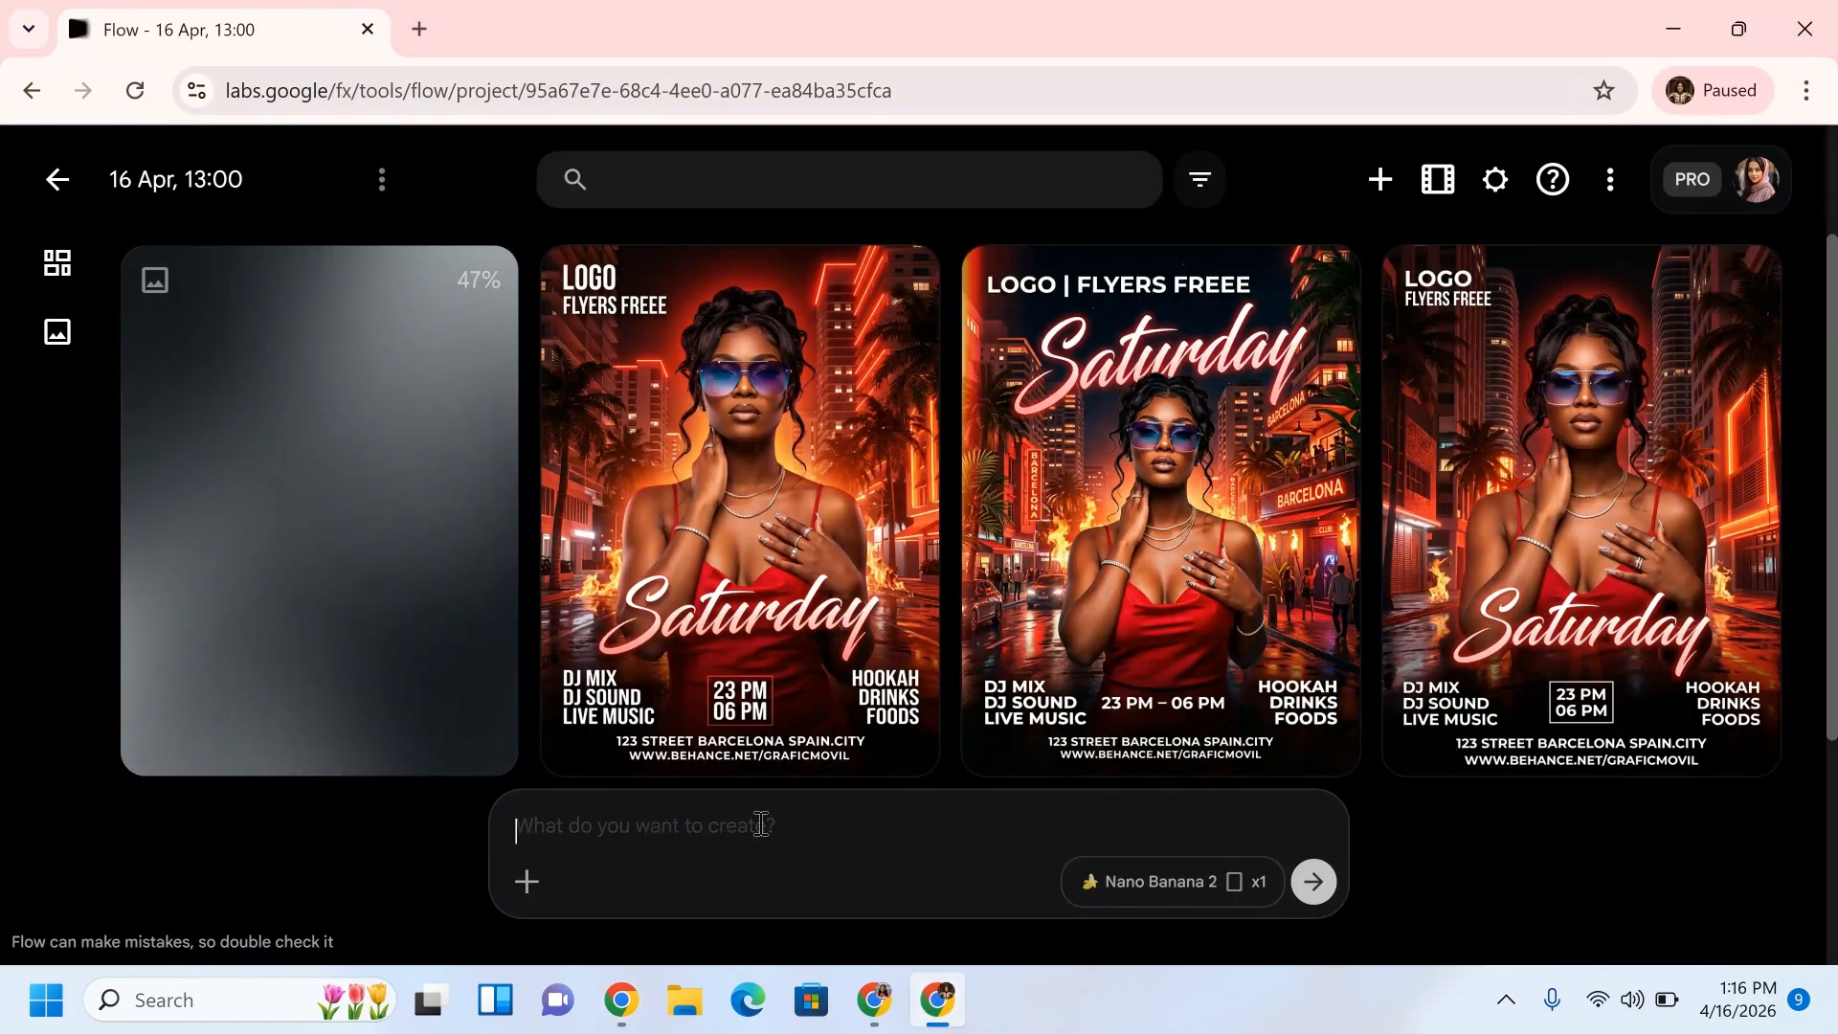
key("ctrl+v")
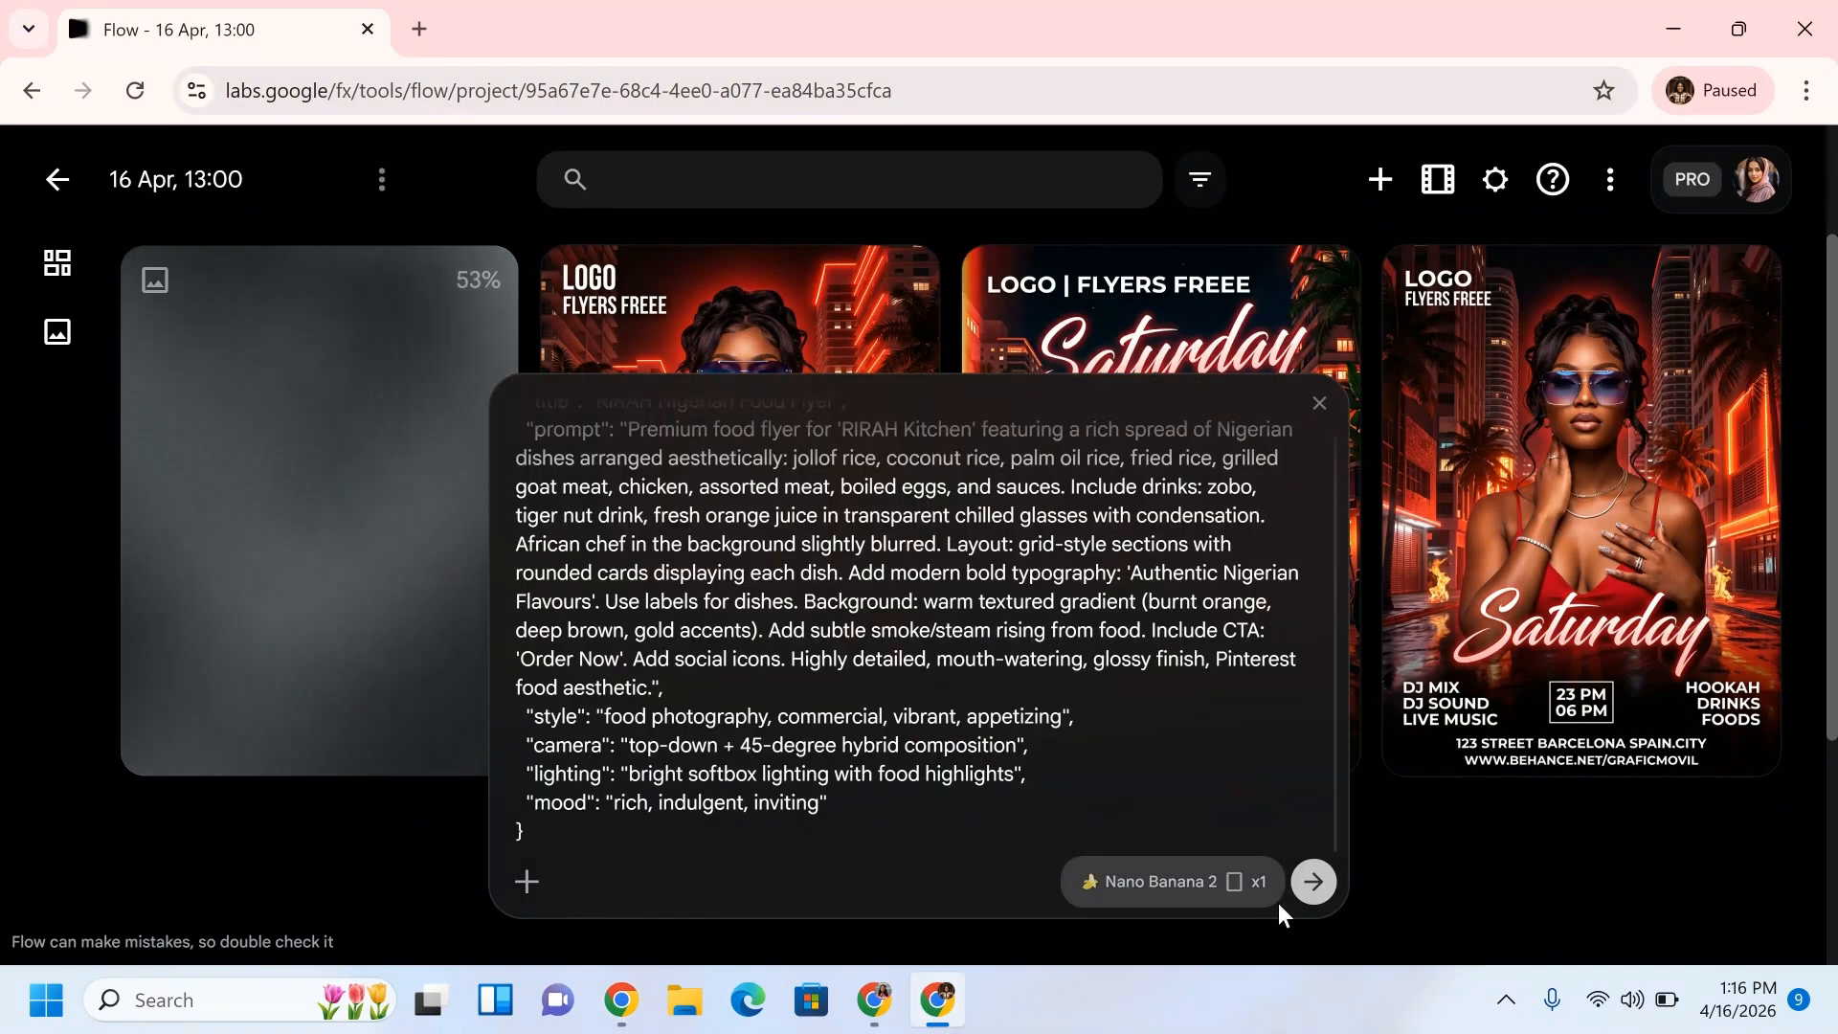
left_click(1314, 881)
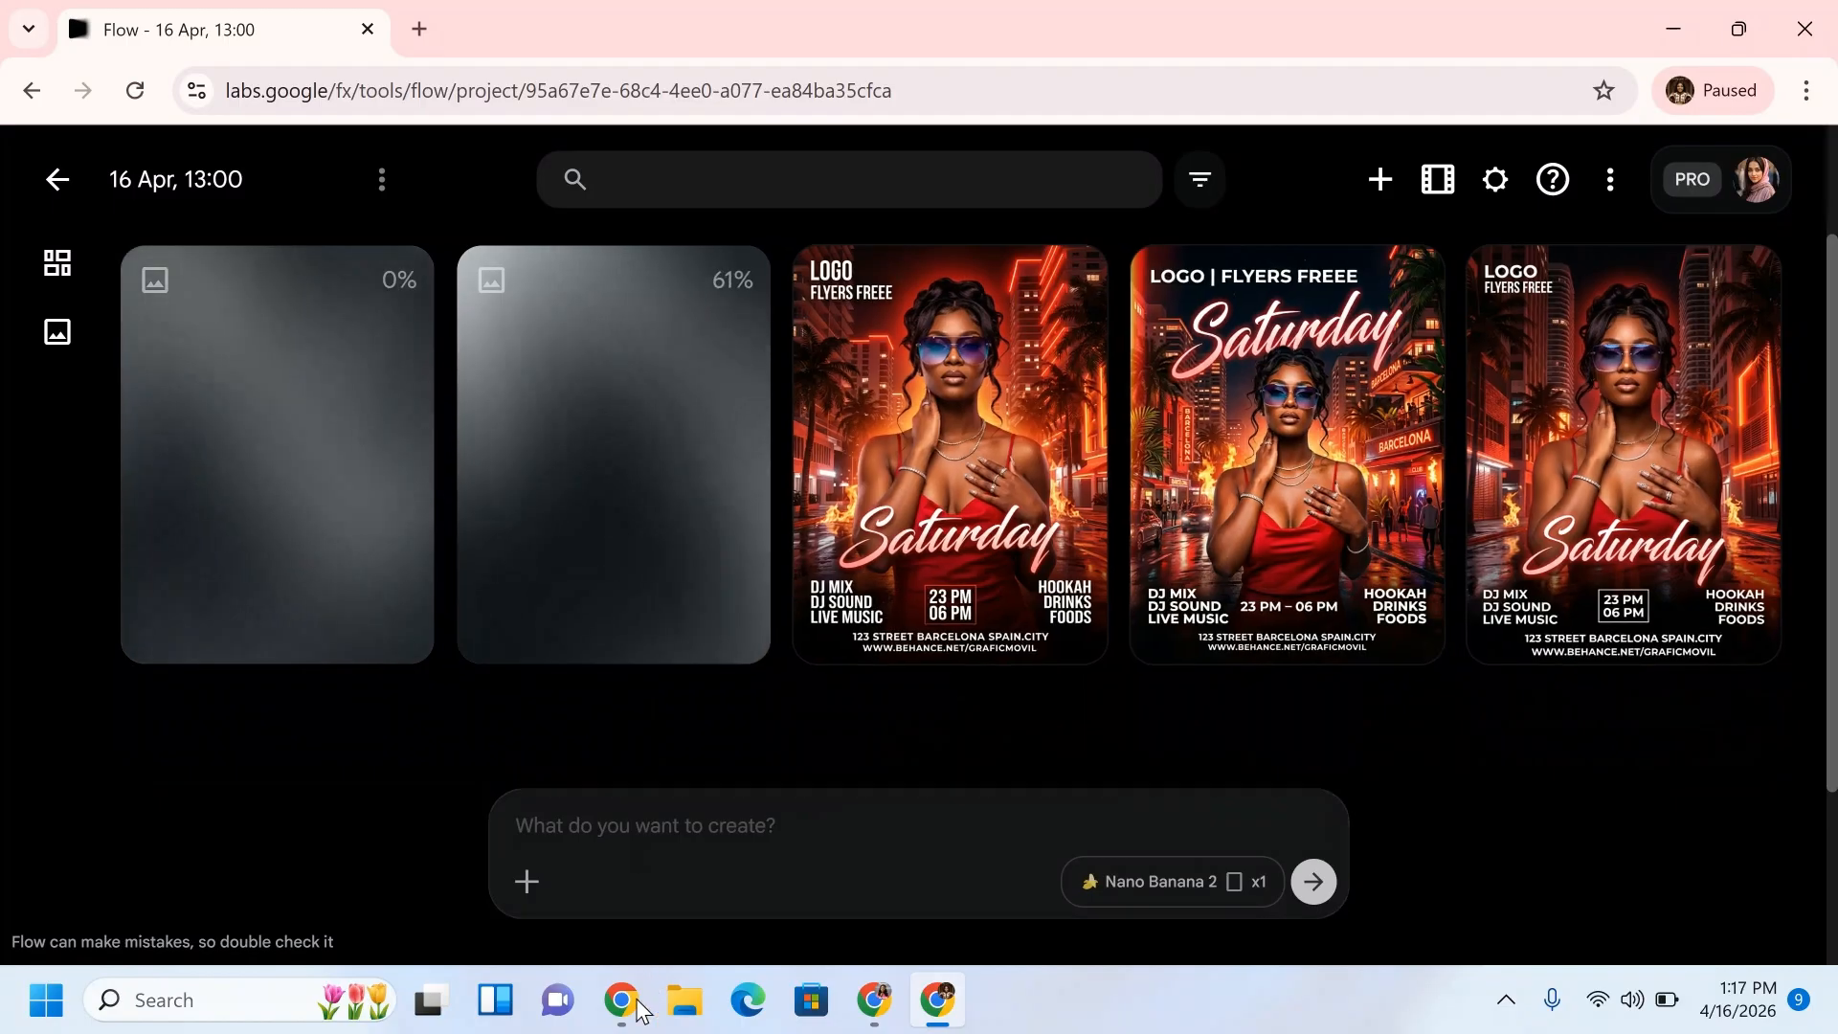
Switch to ChatGPT and copy the JSON prompt for the Kiddies Brand Flyer.
mouse_move(622, 1001)
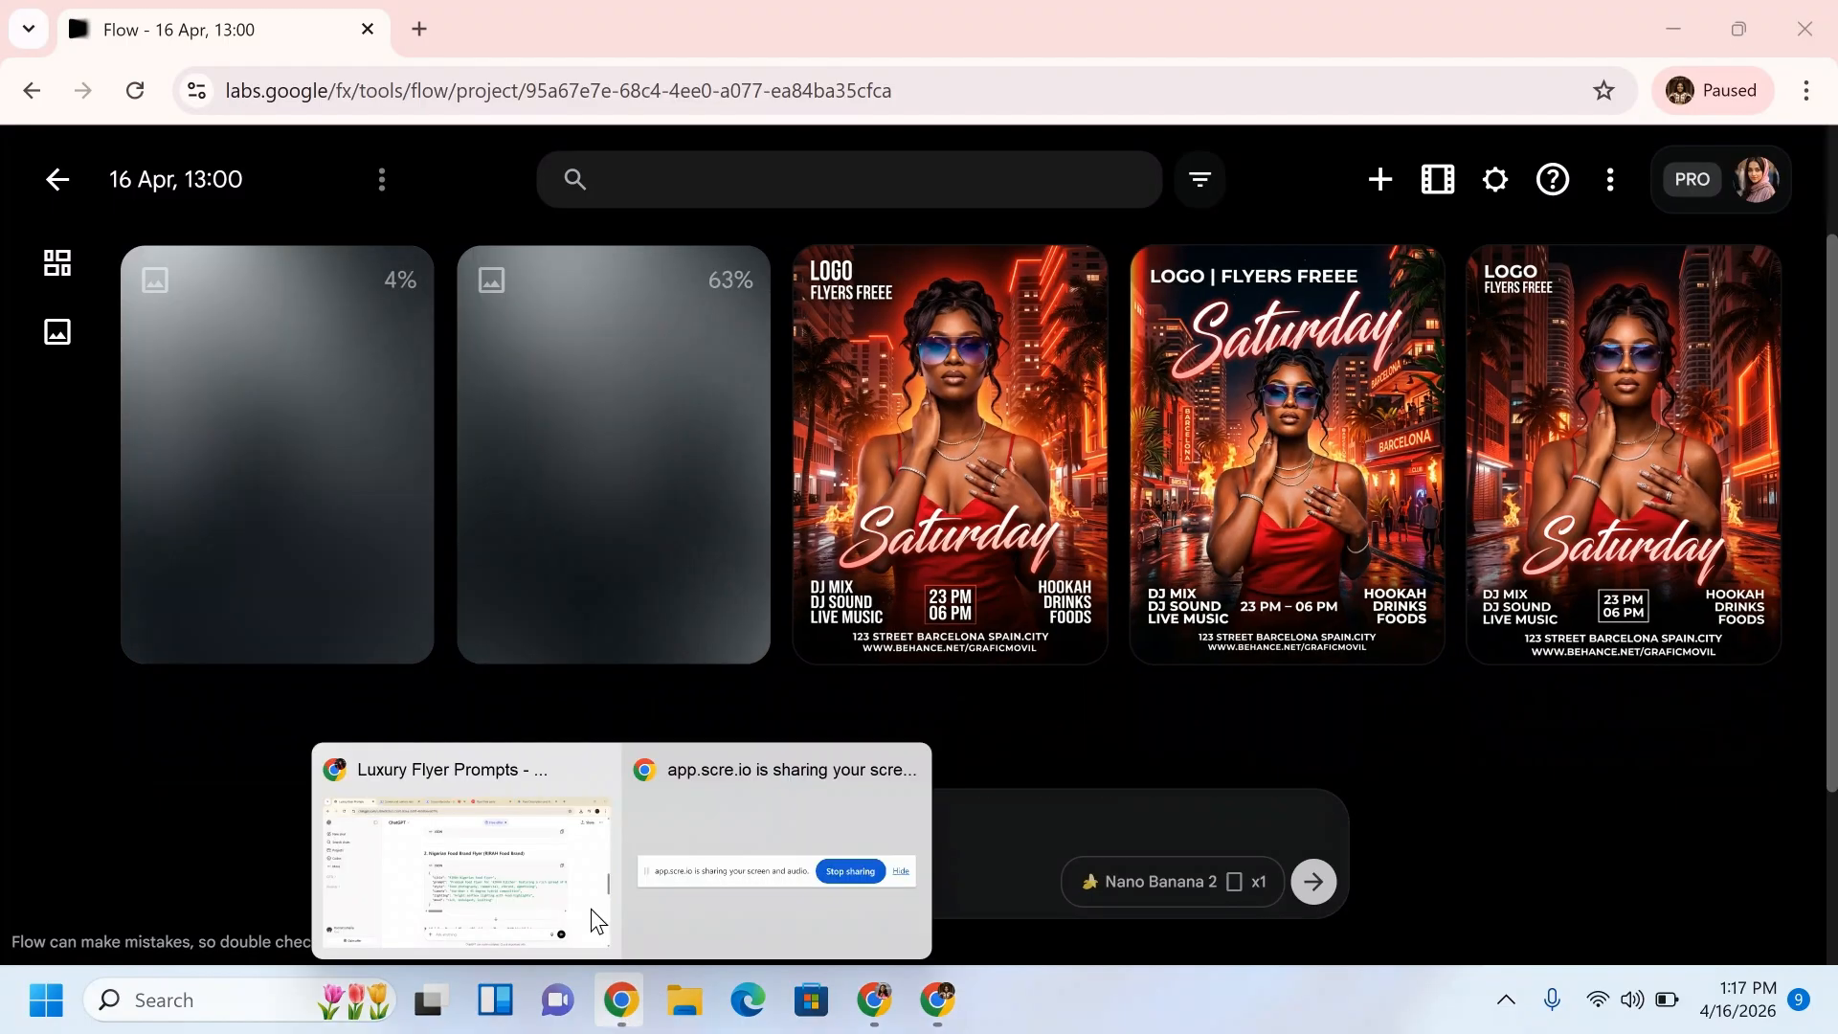
left_click(590, 910)
scroll(1830, 566, "down", 5)
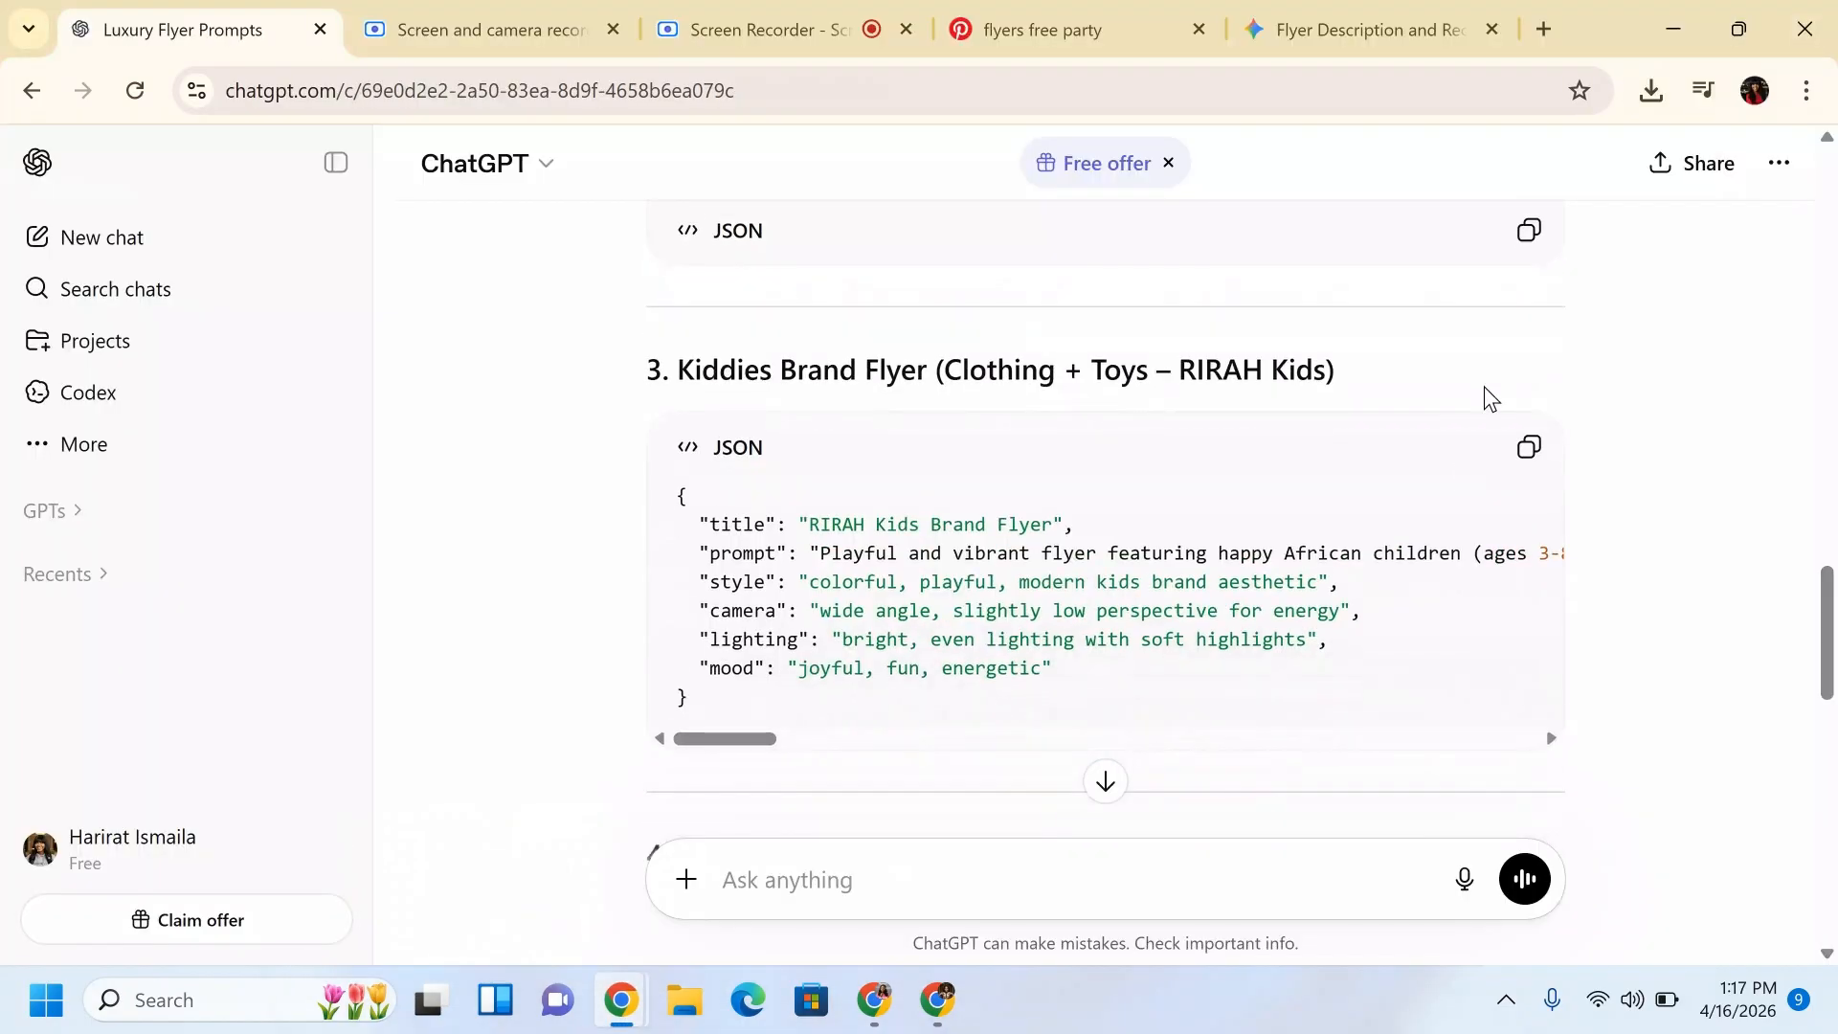
left_click(1529, 447)
Generate one landscape image in Google Flow from the copied RIRAH Kids Brand Flyer prompt and close the enlarged birthday flyer.
key("alt+Tab")
left_click(1177, 892)
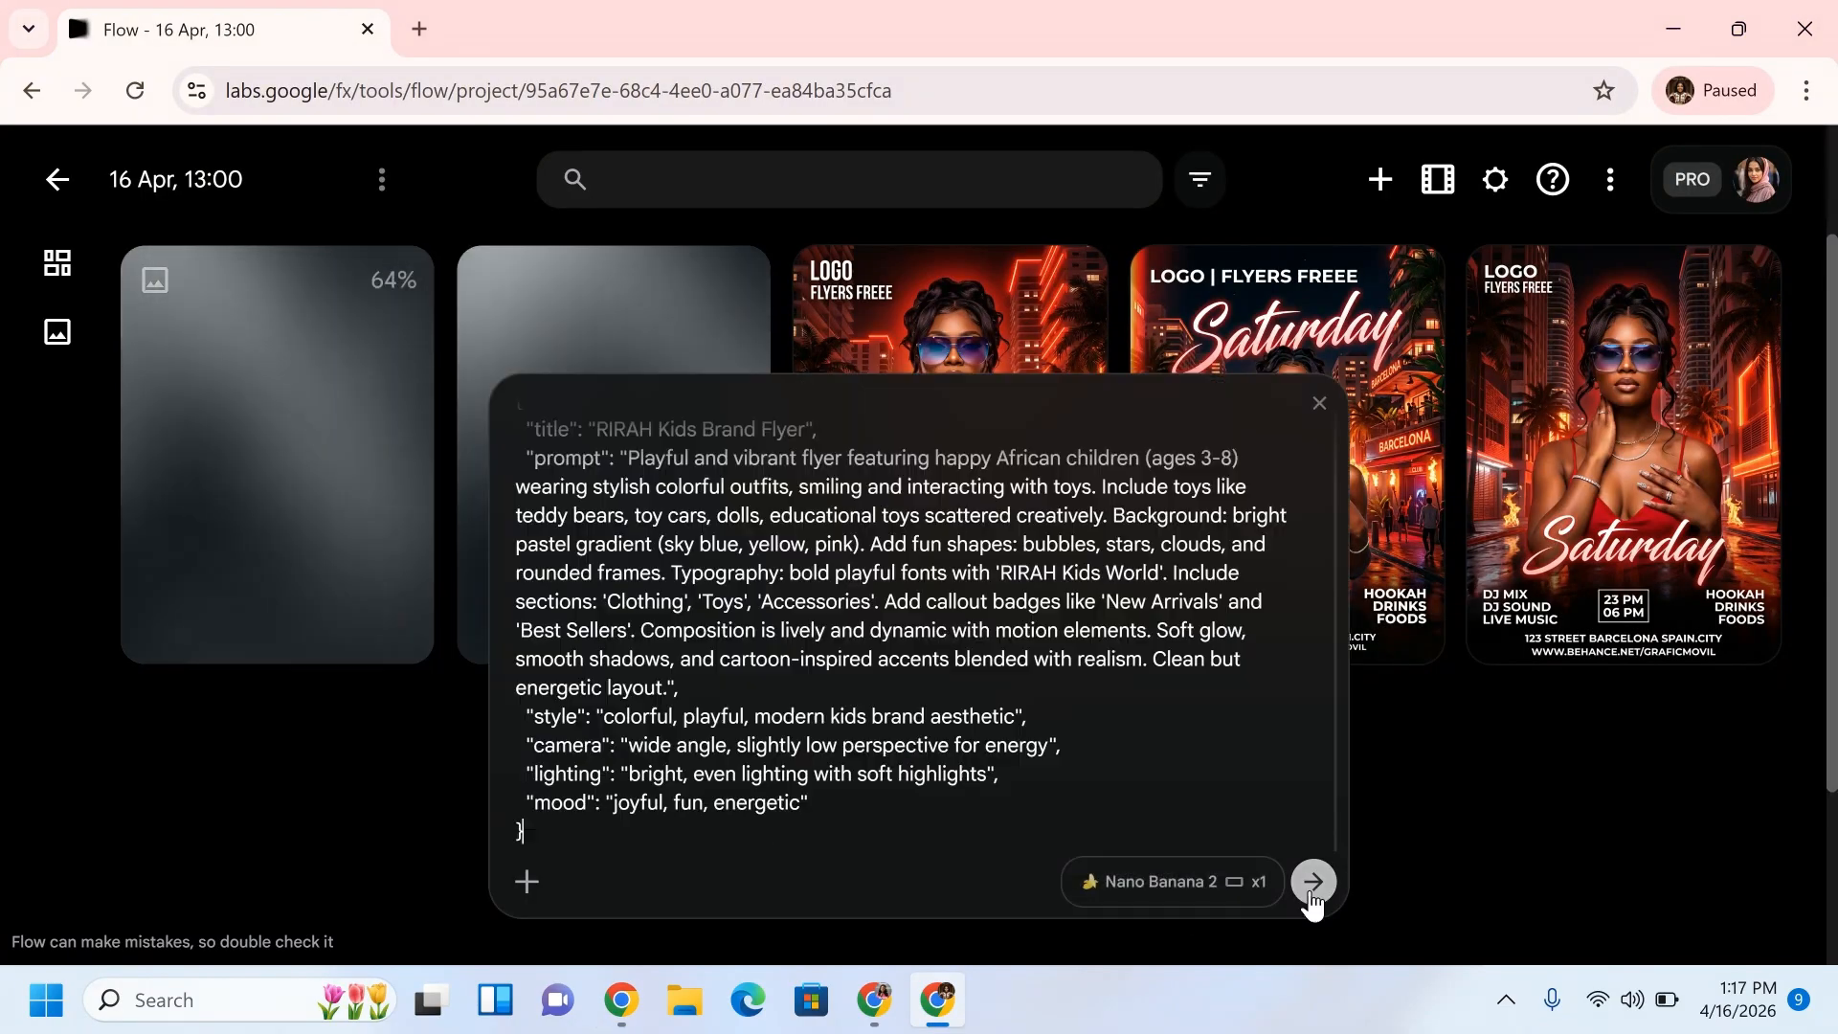
left_click(1313, 901)
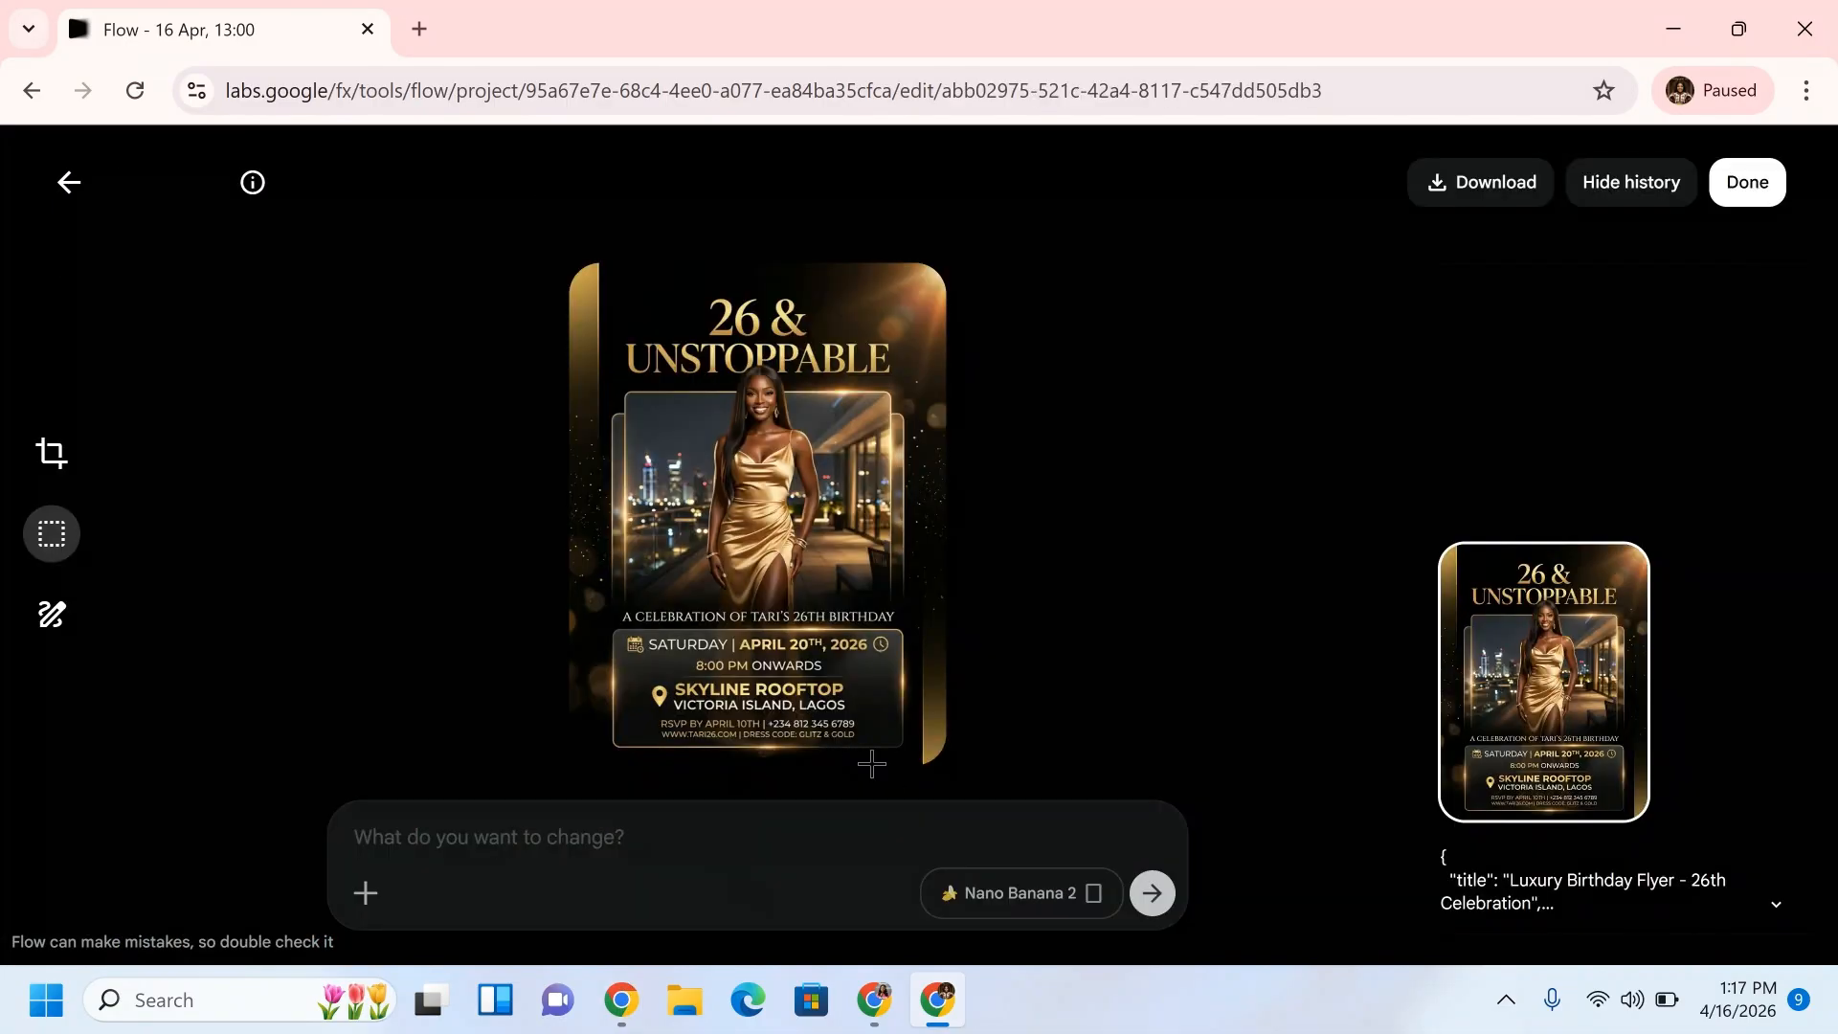
left_click(67, 184)
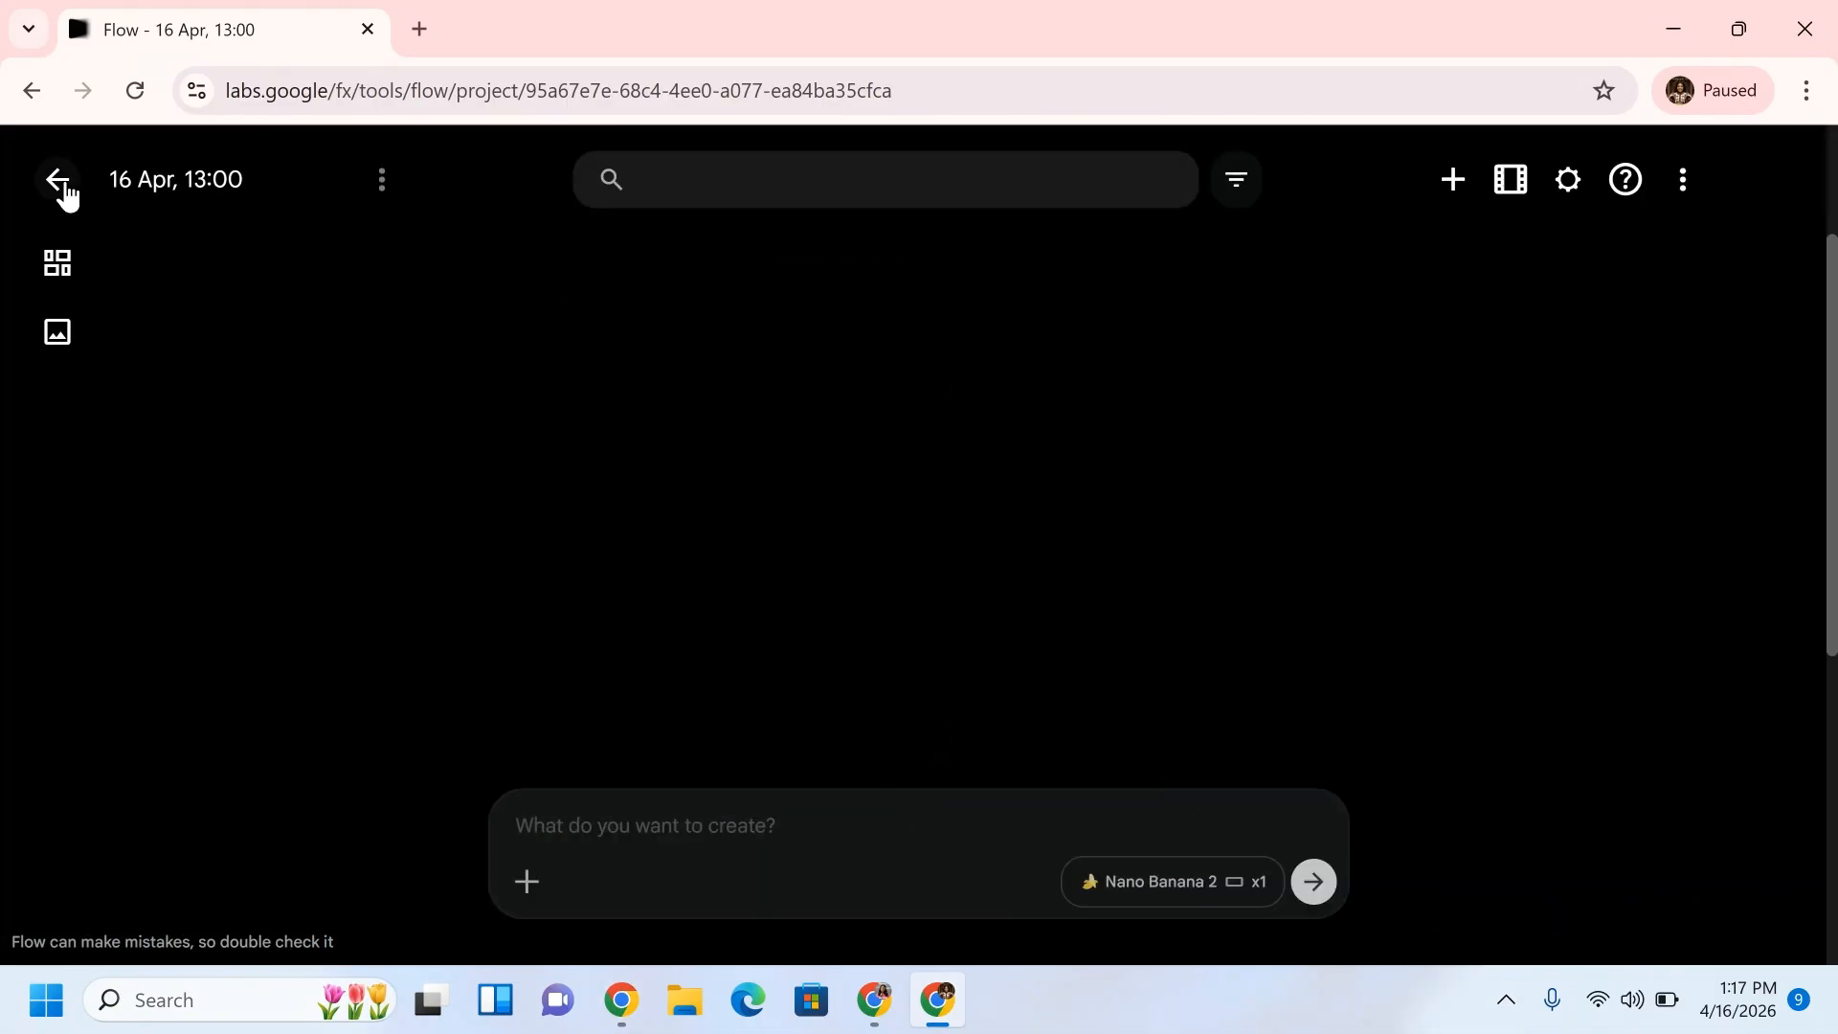
Copy the RIRAH Poultry Farm Flyer prompt from ChatGPT and generate one landscape image from it in Google Flow.
mouse_move(621, 999)
left_click(507, 863)
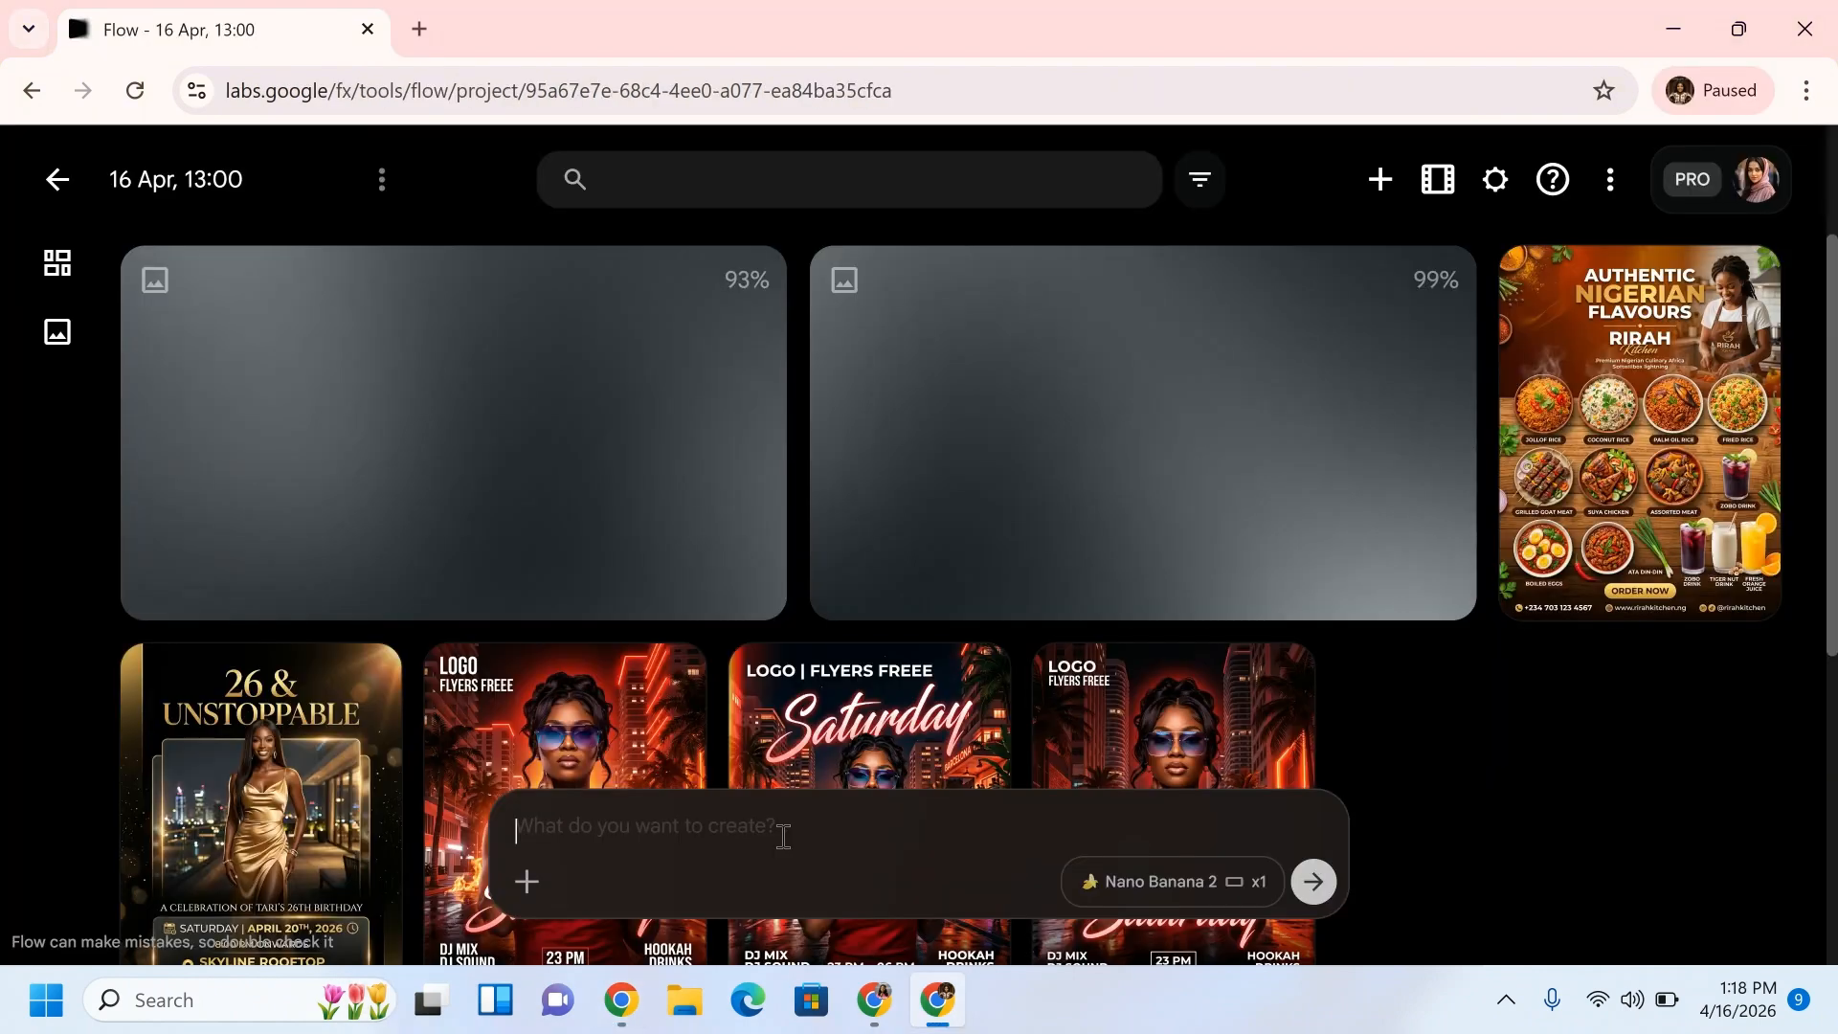
left_click(783, 836)
key("ctrl+v")
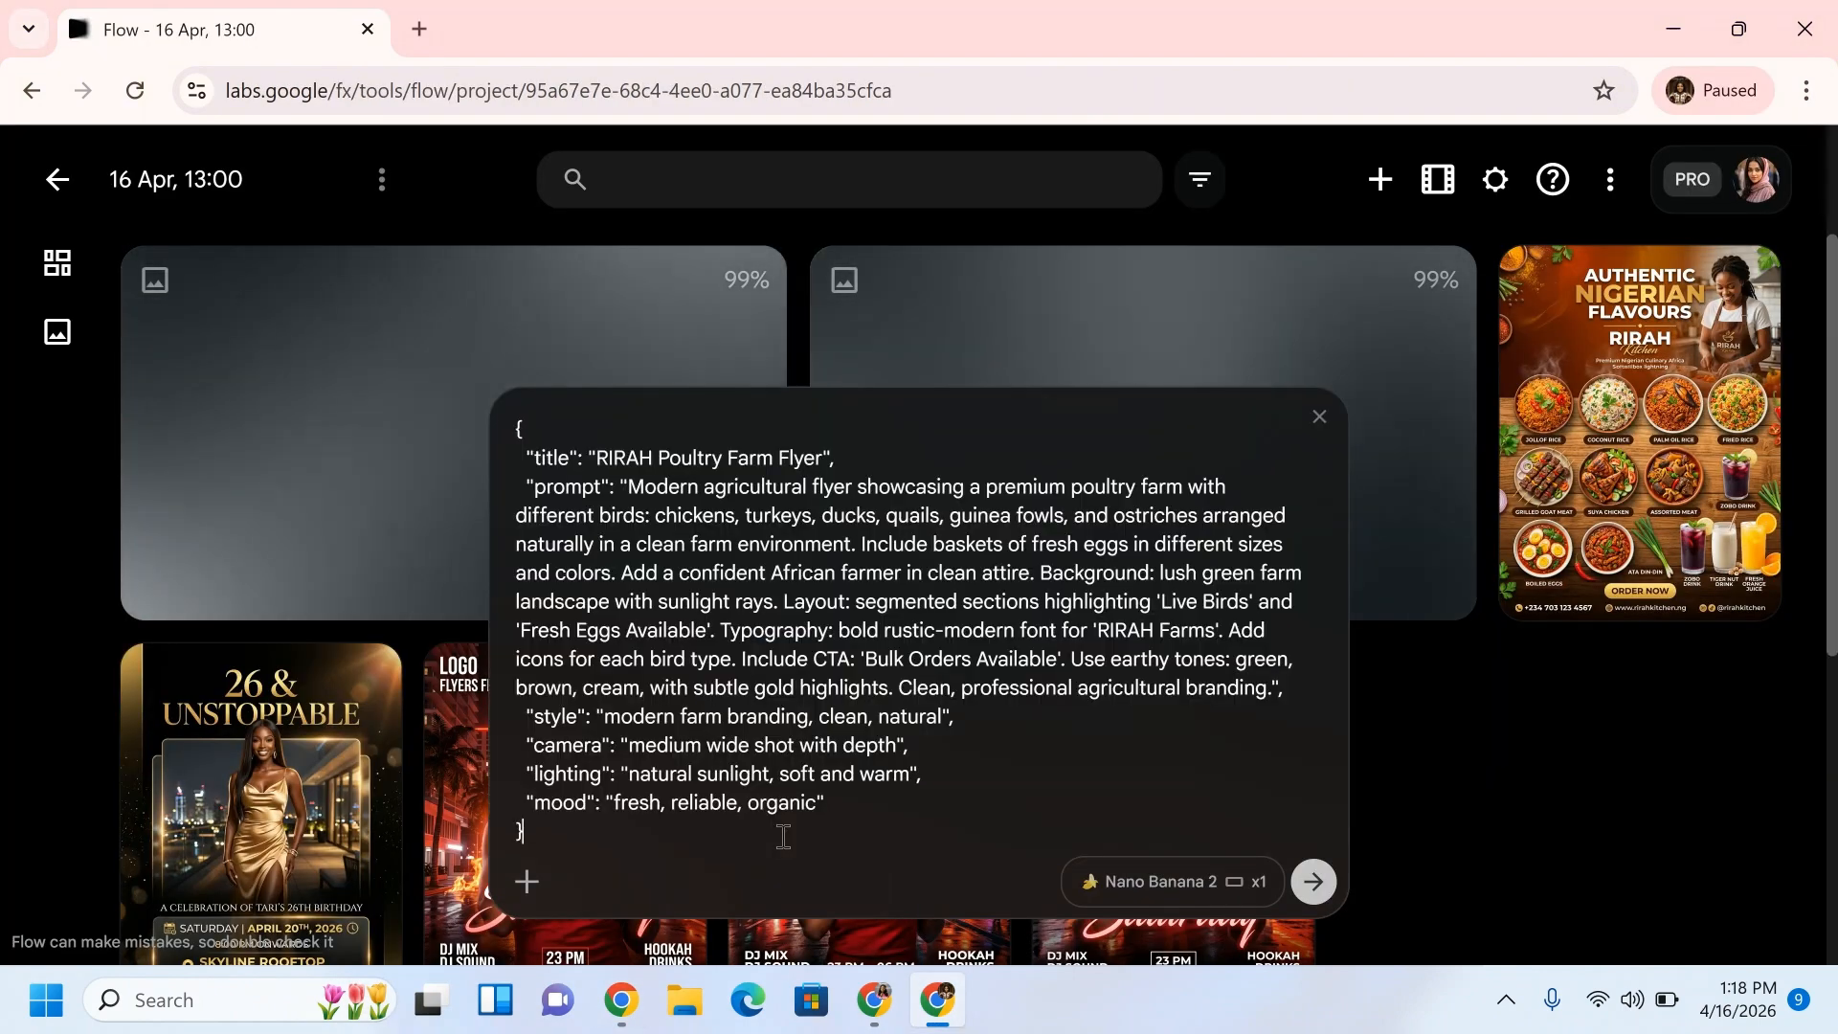
left_click(1313, 882)
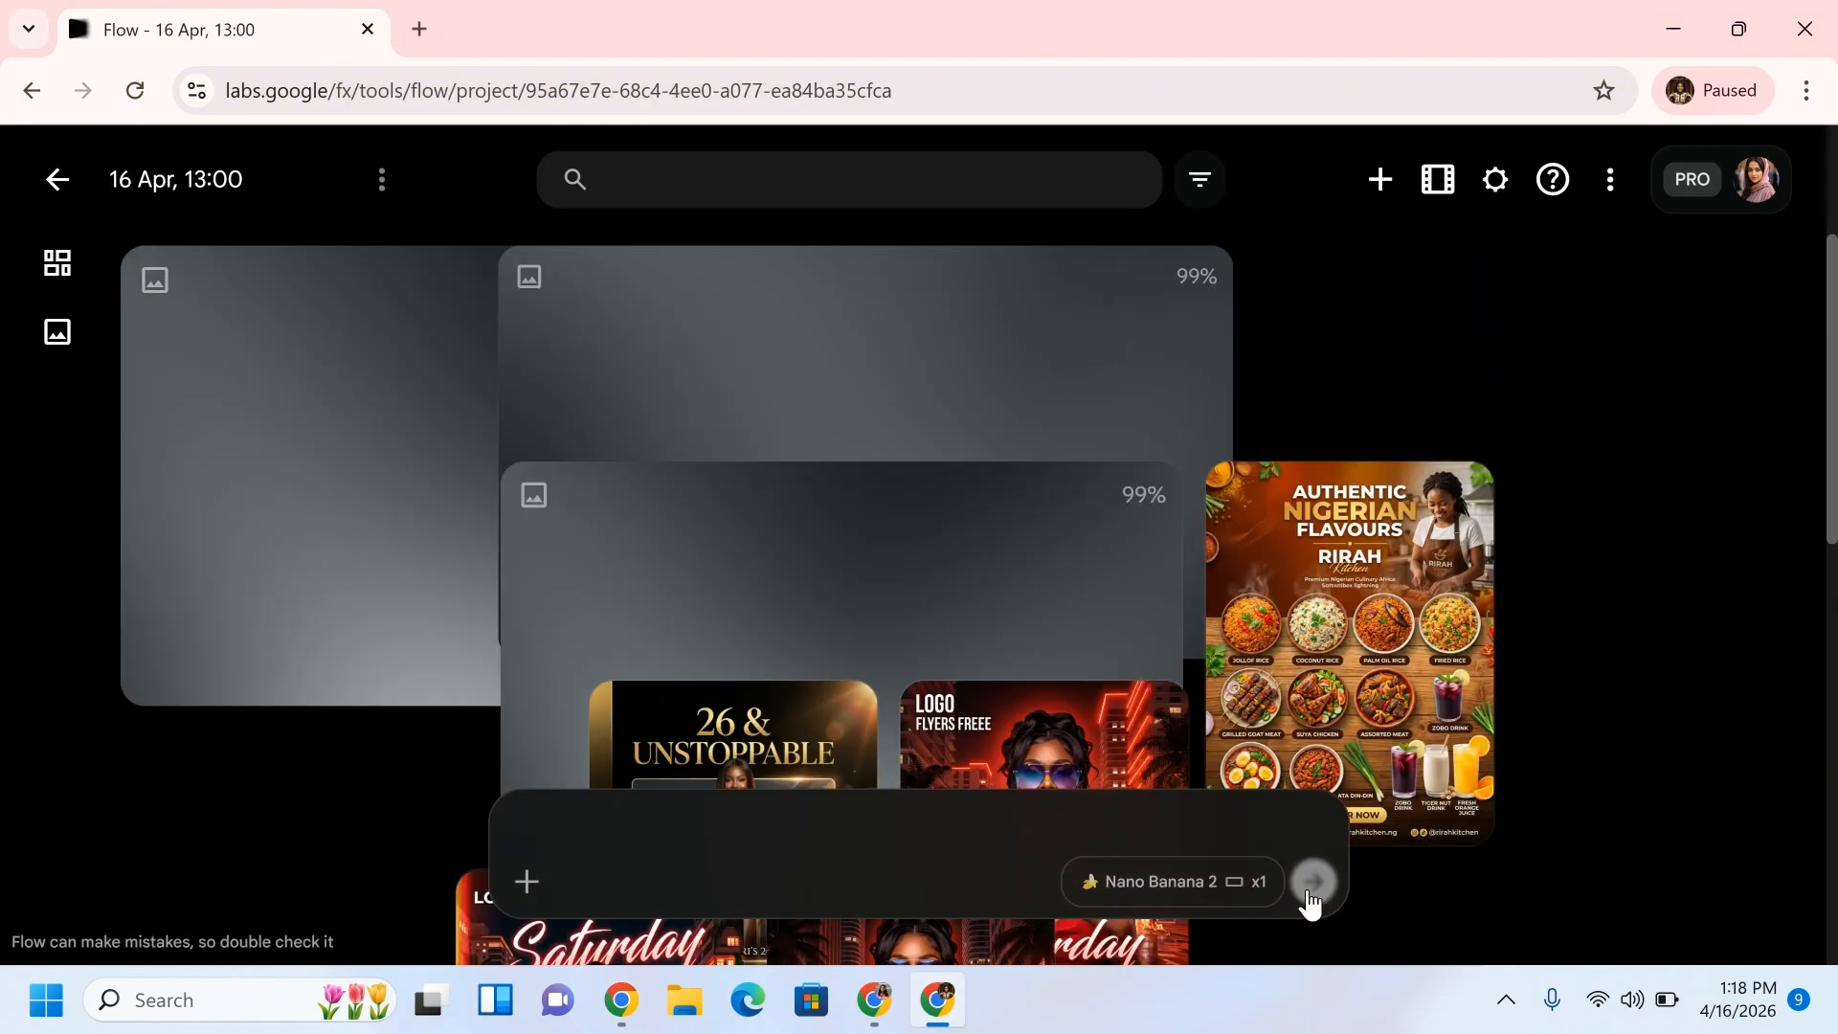
View the generated Nigerian food flyer enlarged and return to the project overview.
left_click(1016, 769)
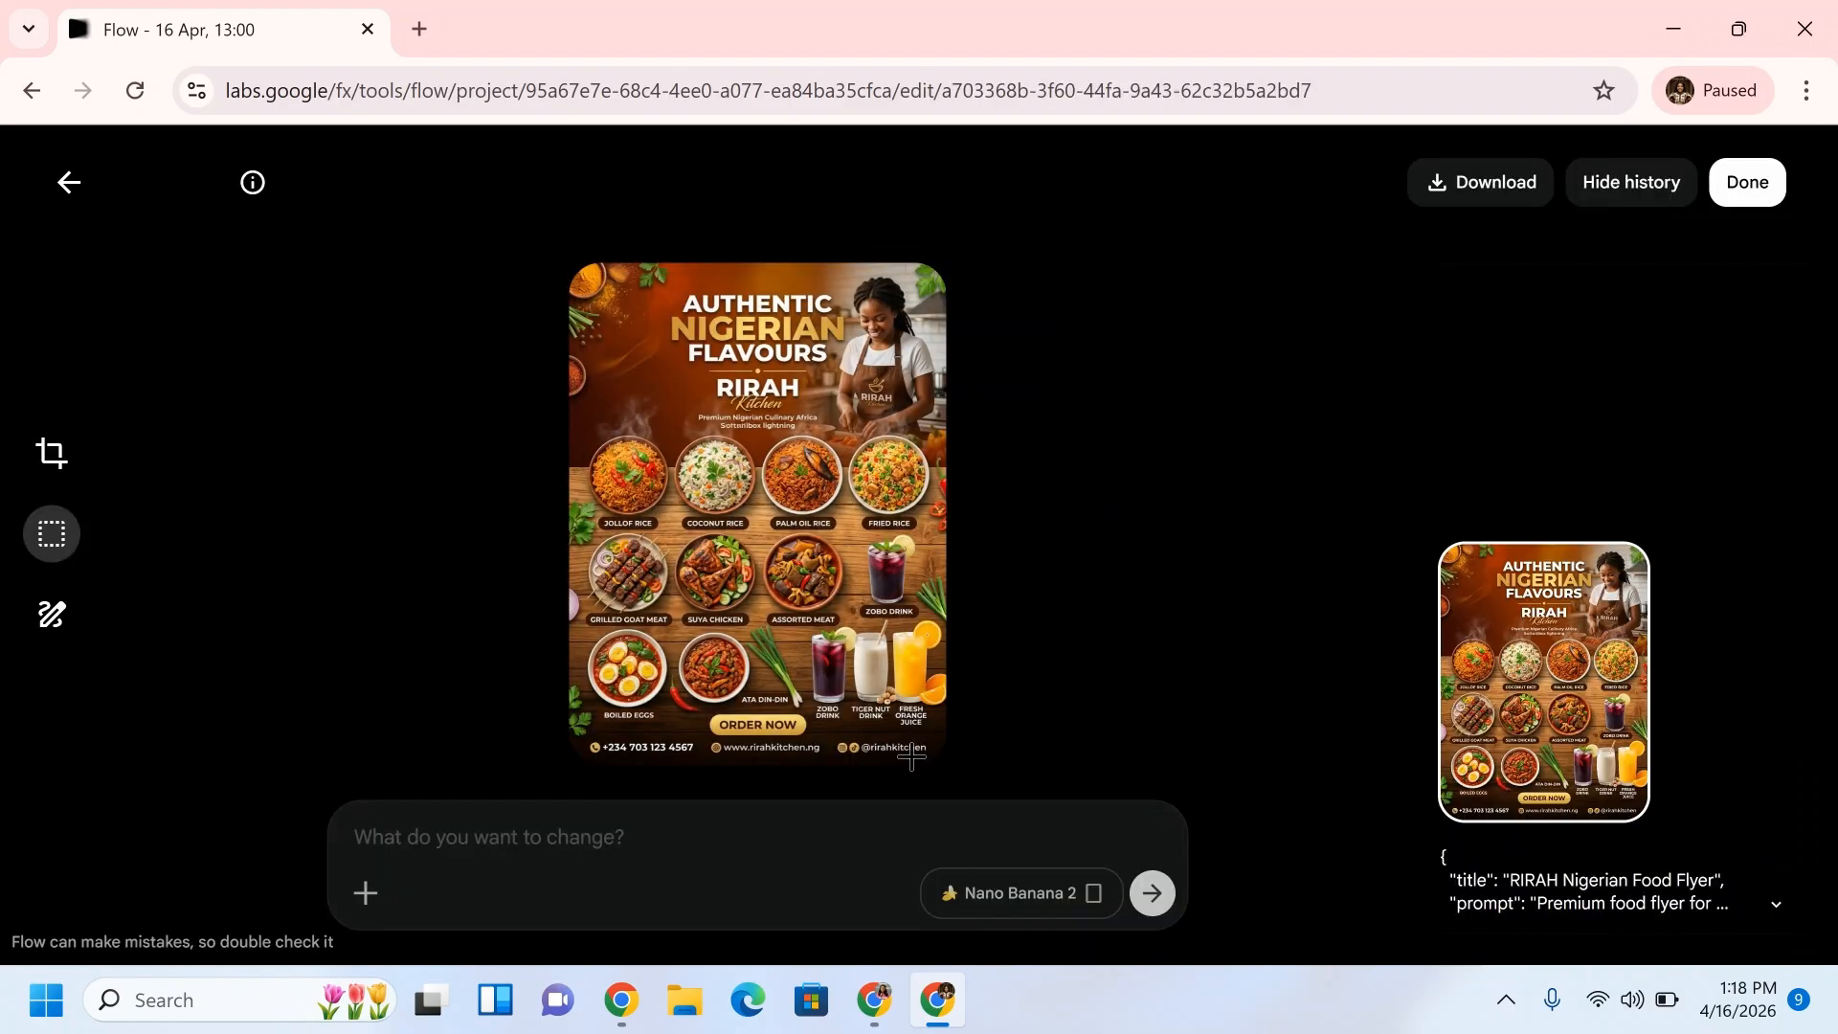
left_click(66, 184)
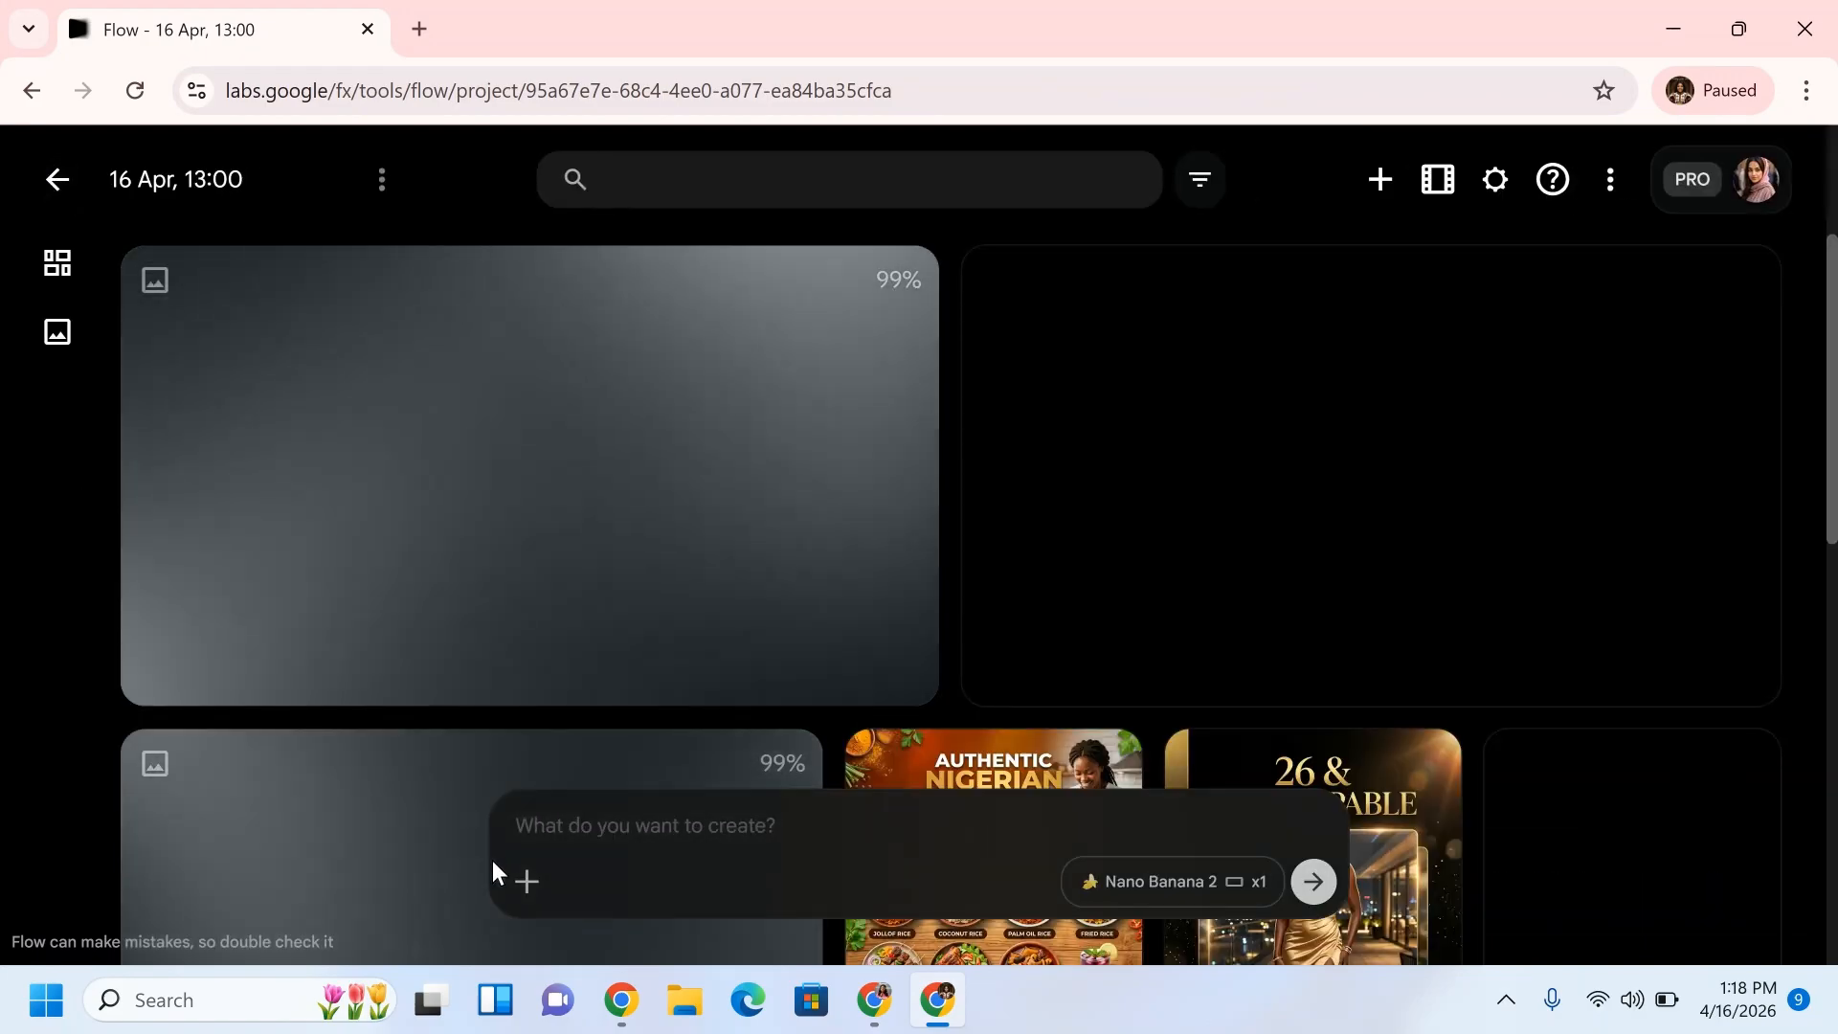
left_click(529, 883)
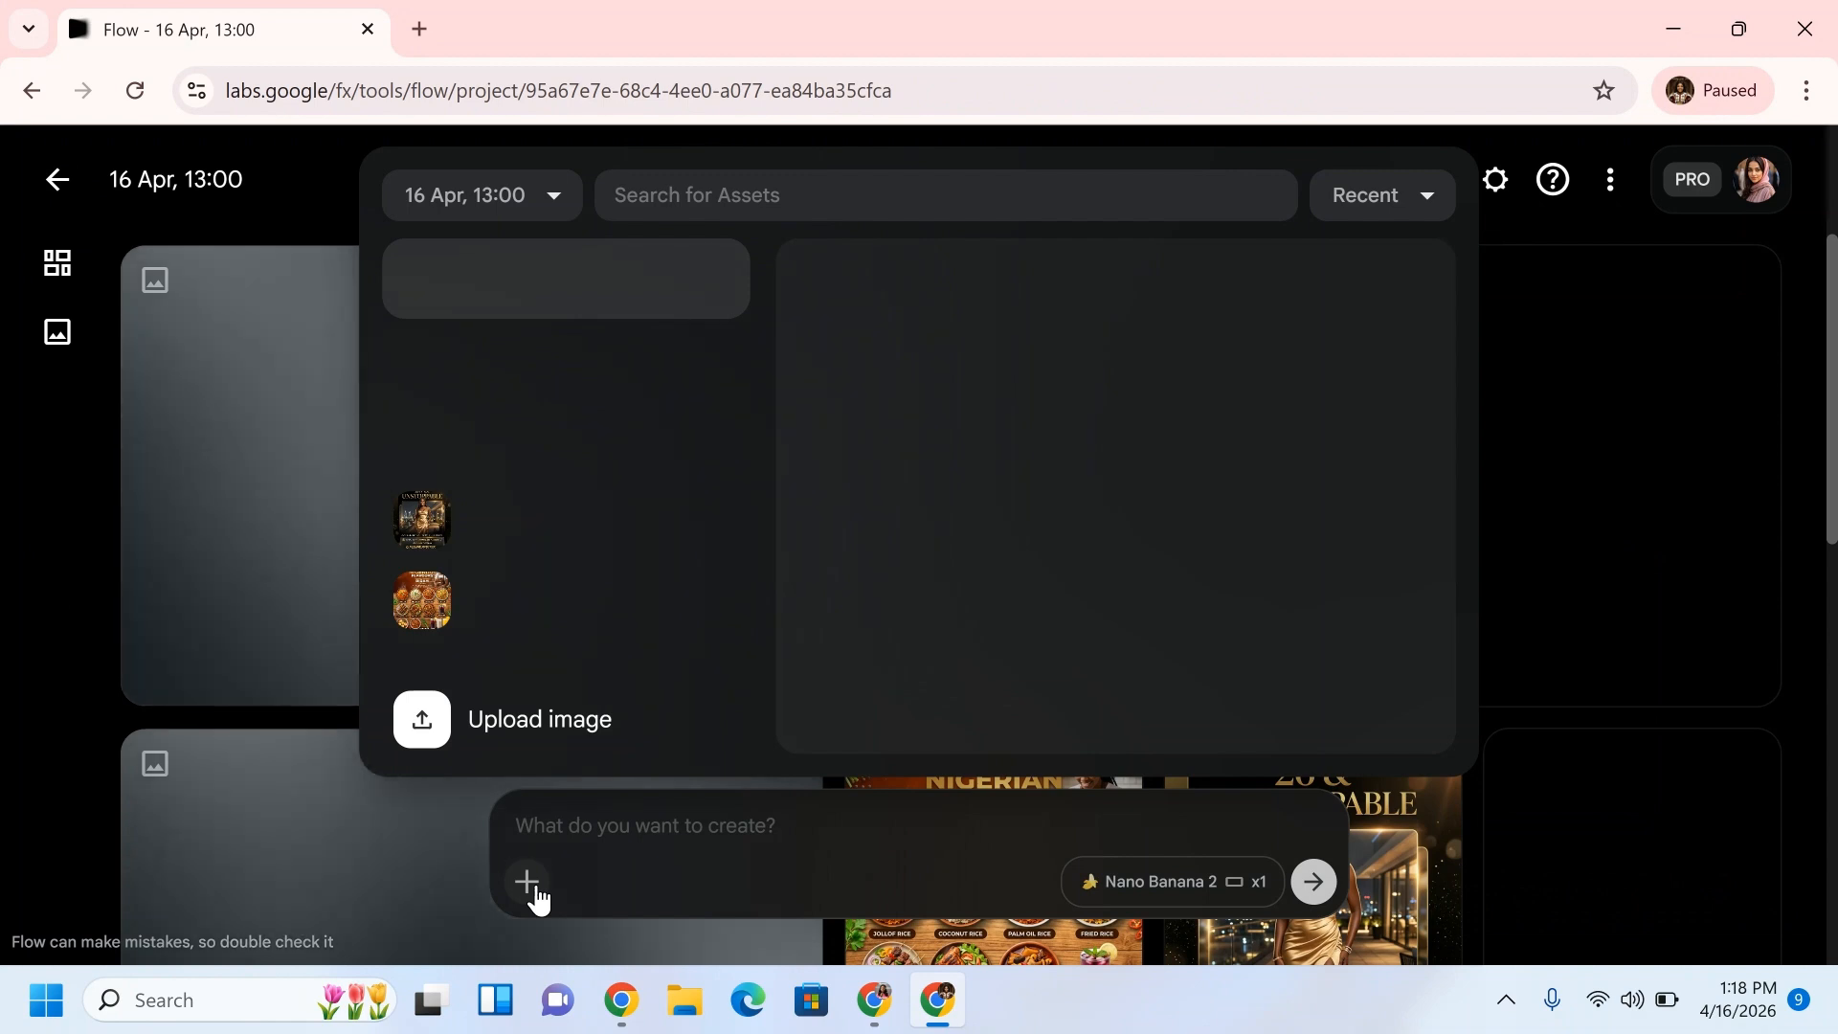
left_click(740, 821)
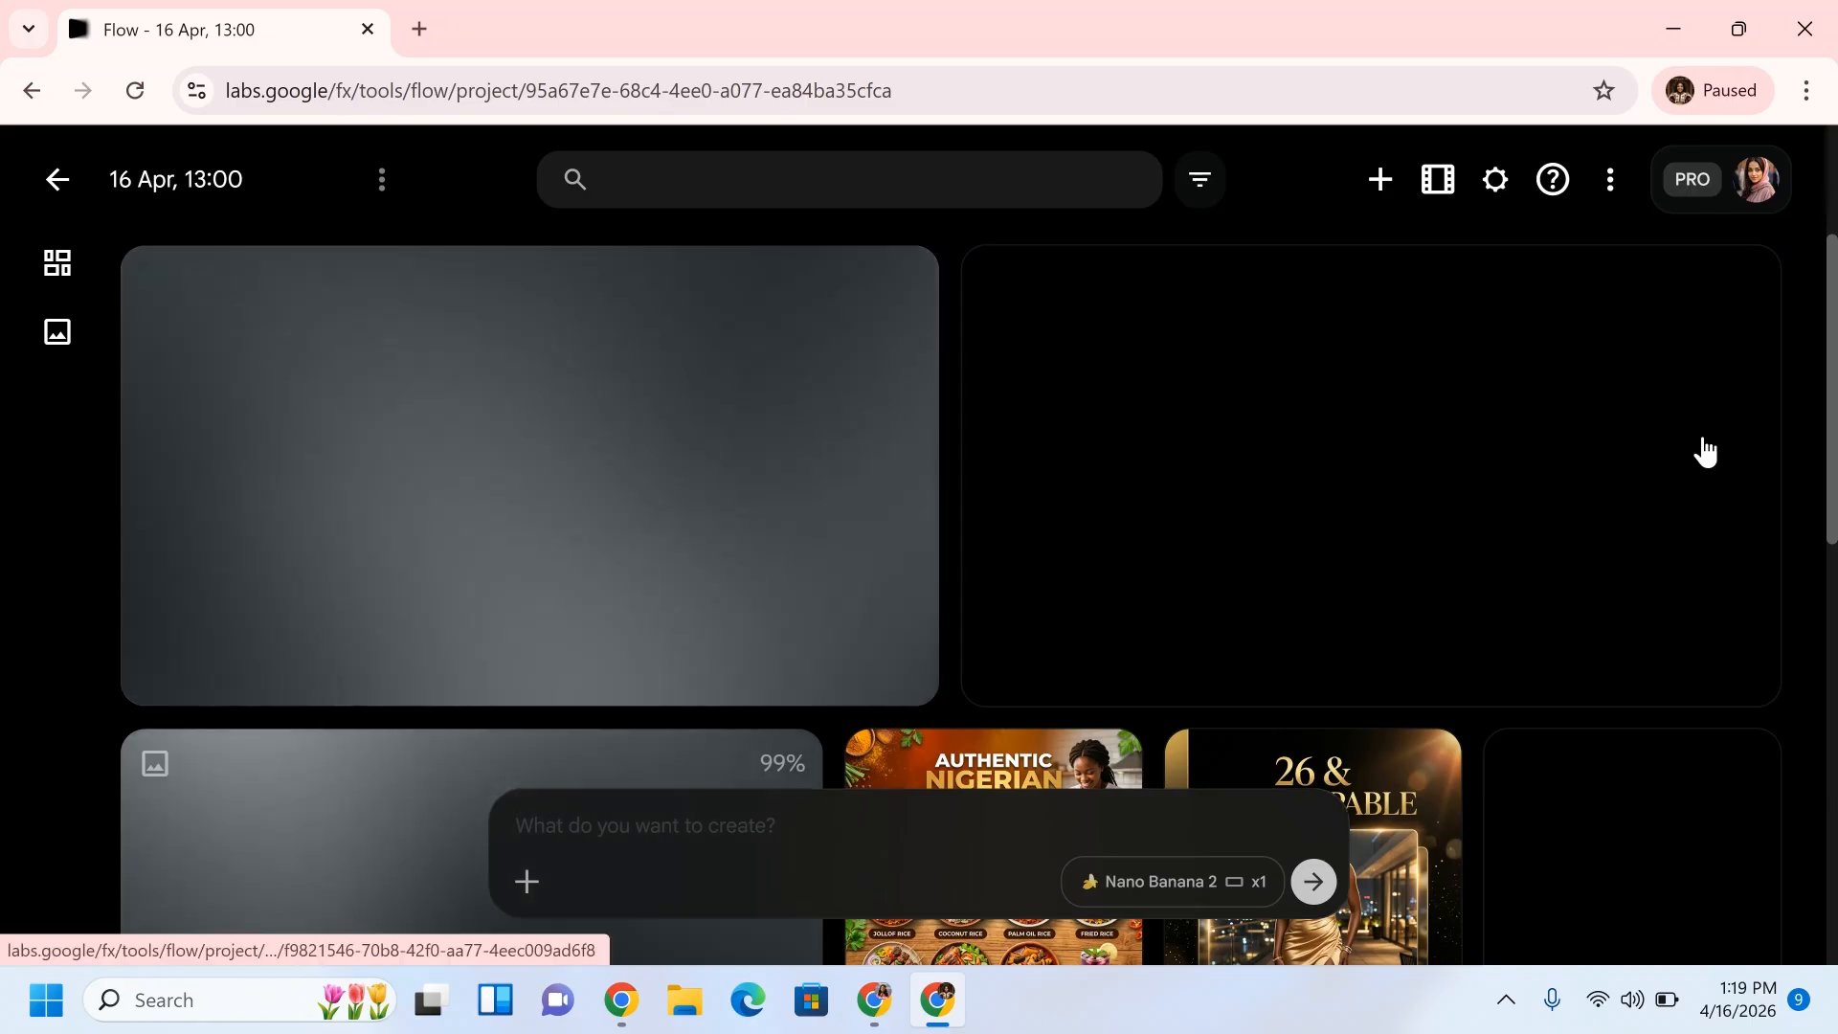
left_click(614, 1011)
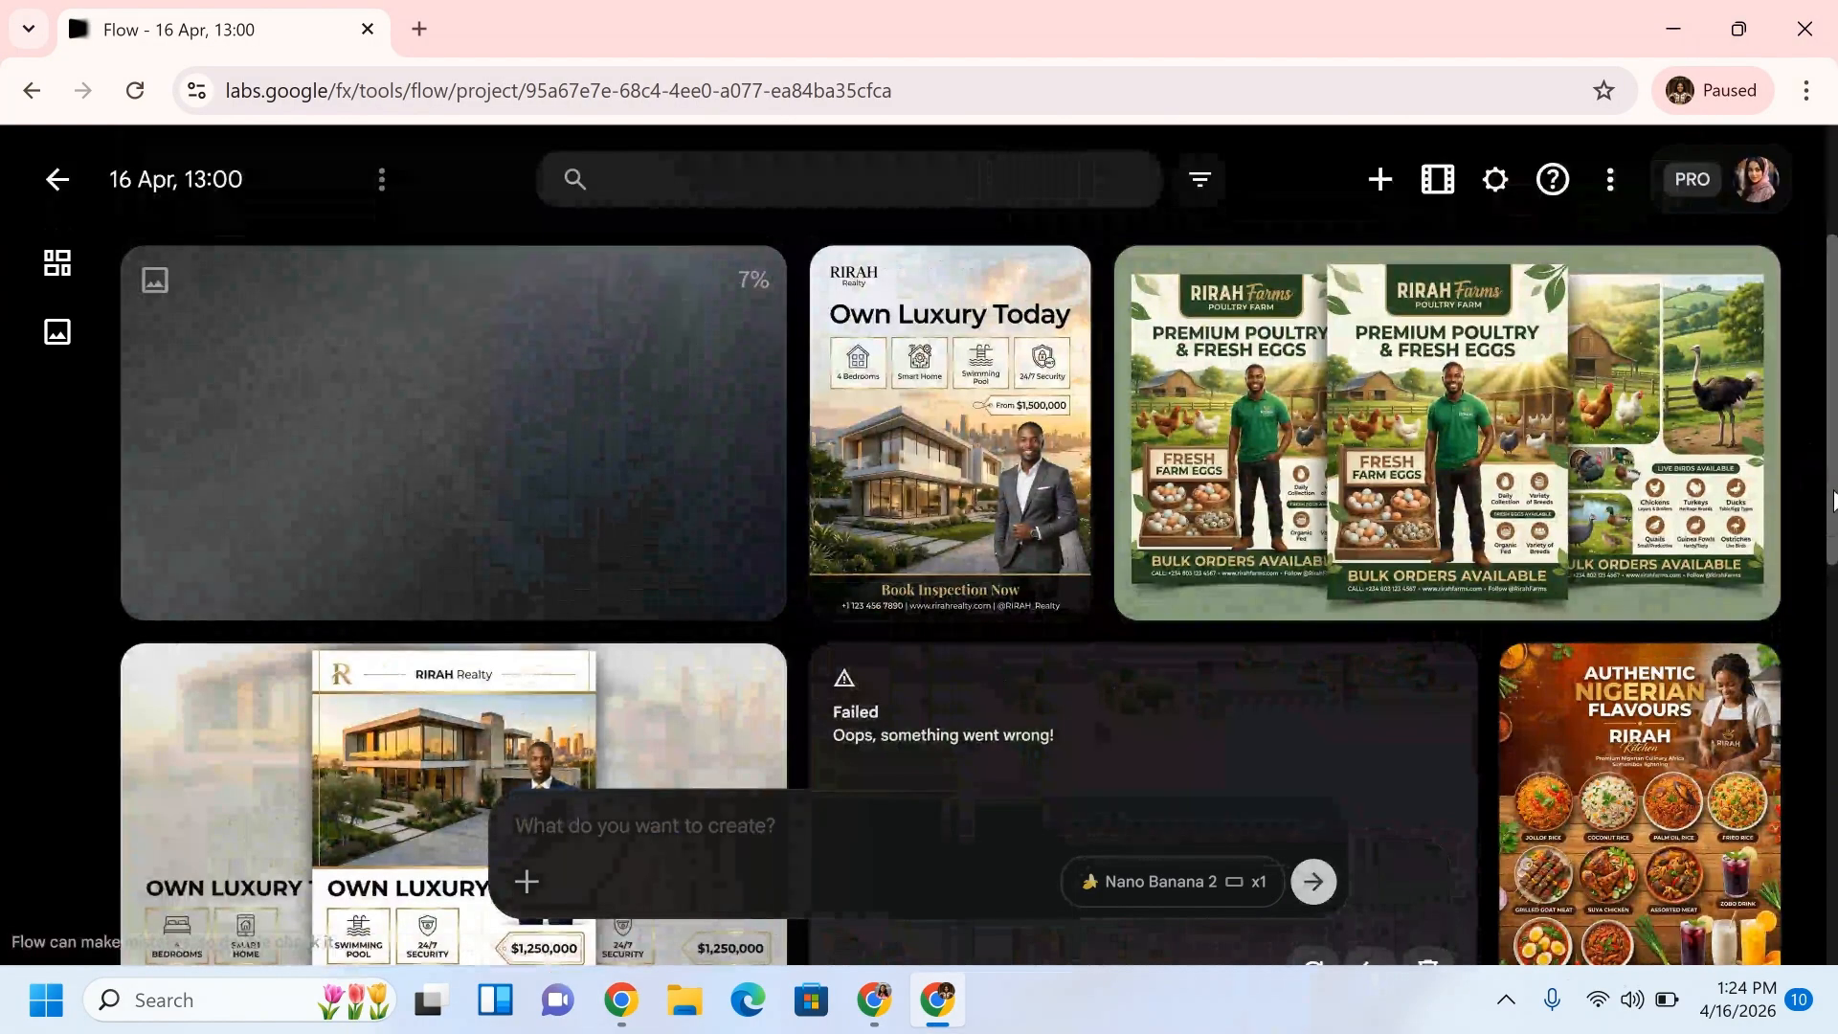
Delete the failed generation from the Google Flow project.
scroll(1459, 602, "down", 2)
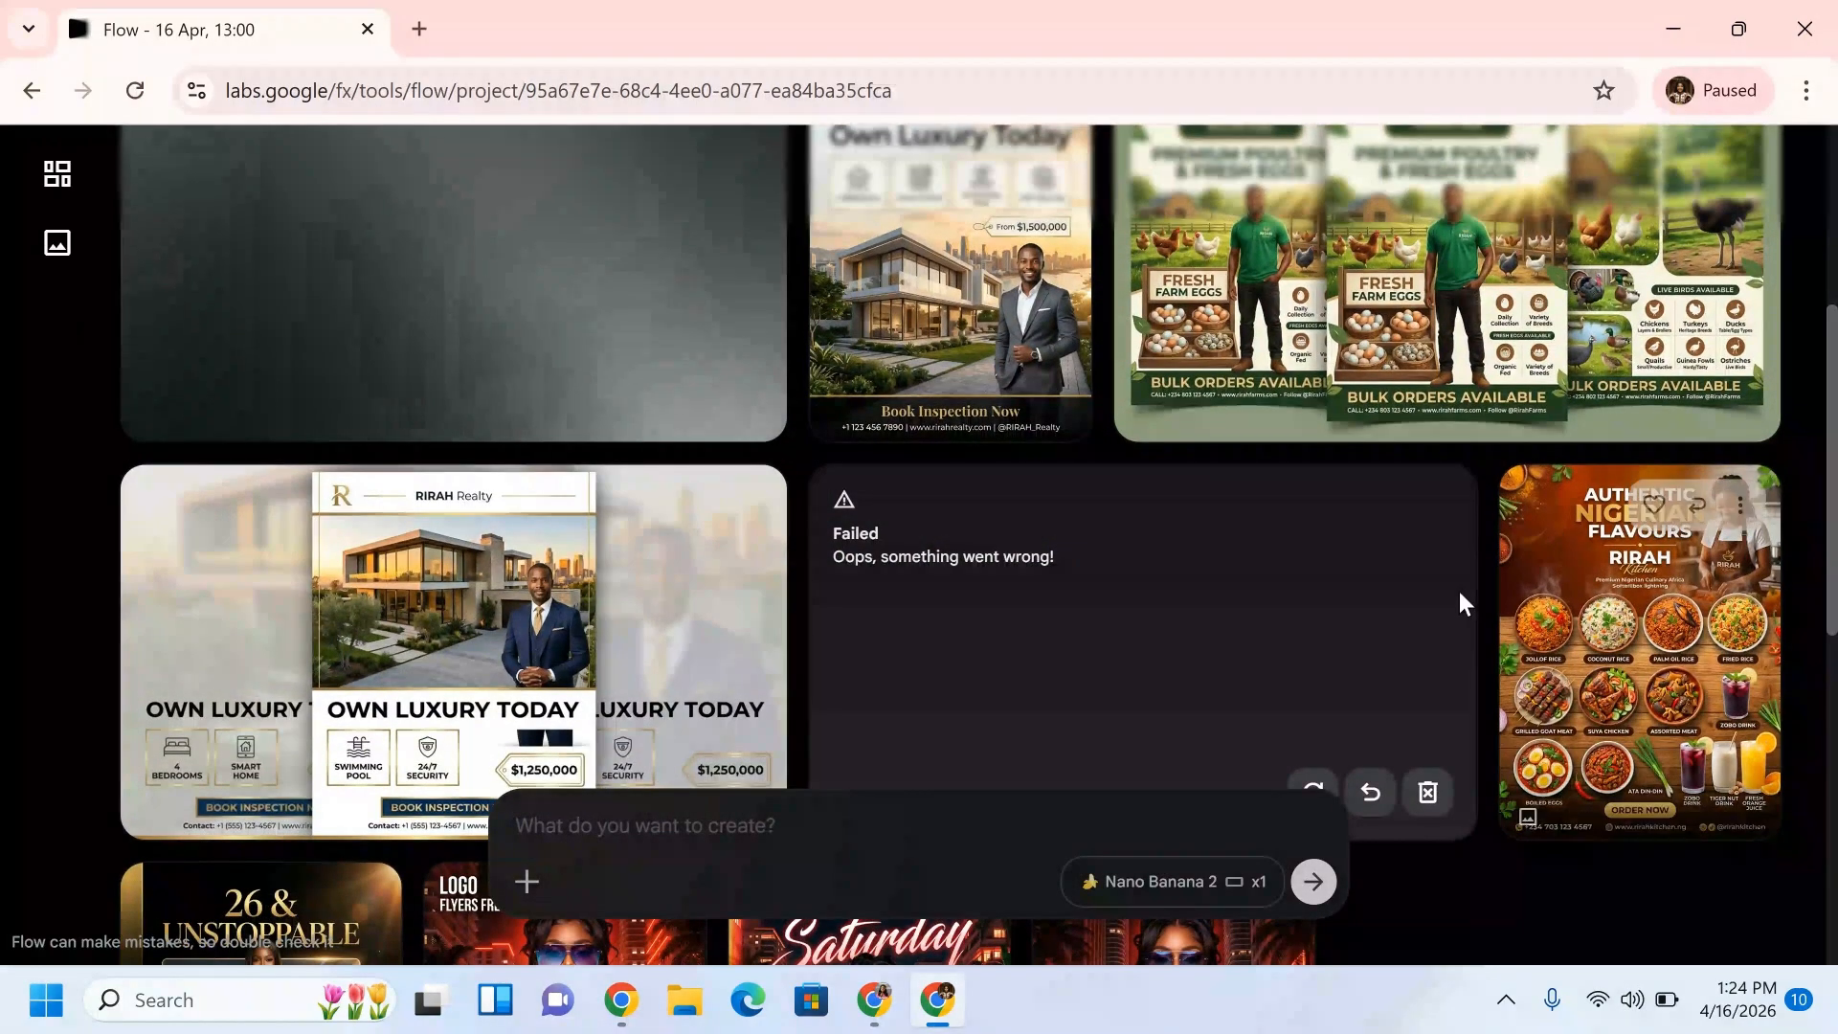
left_click(1428, 793)
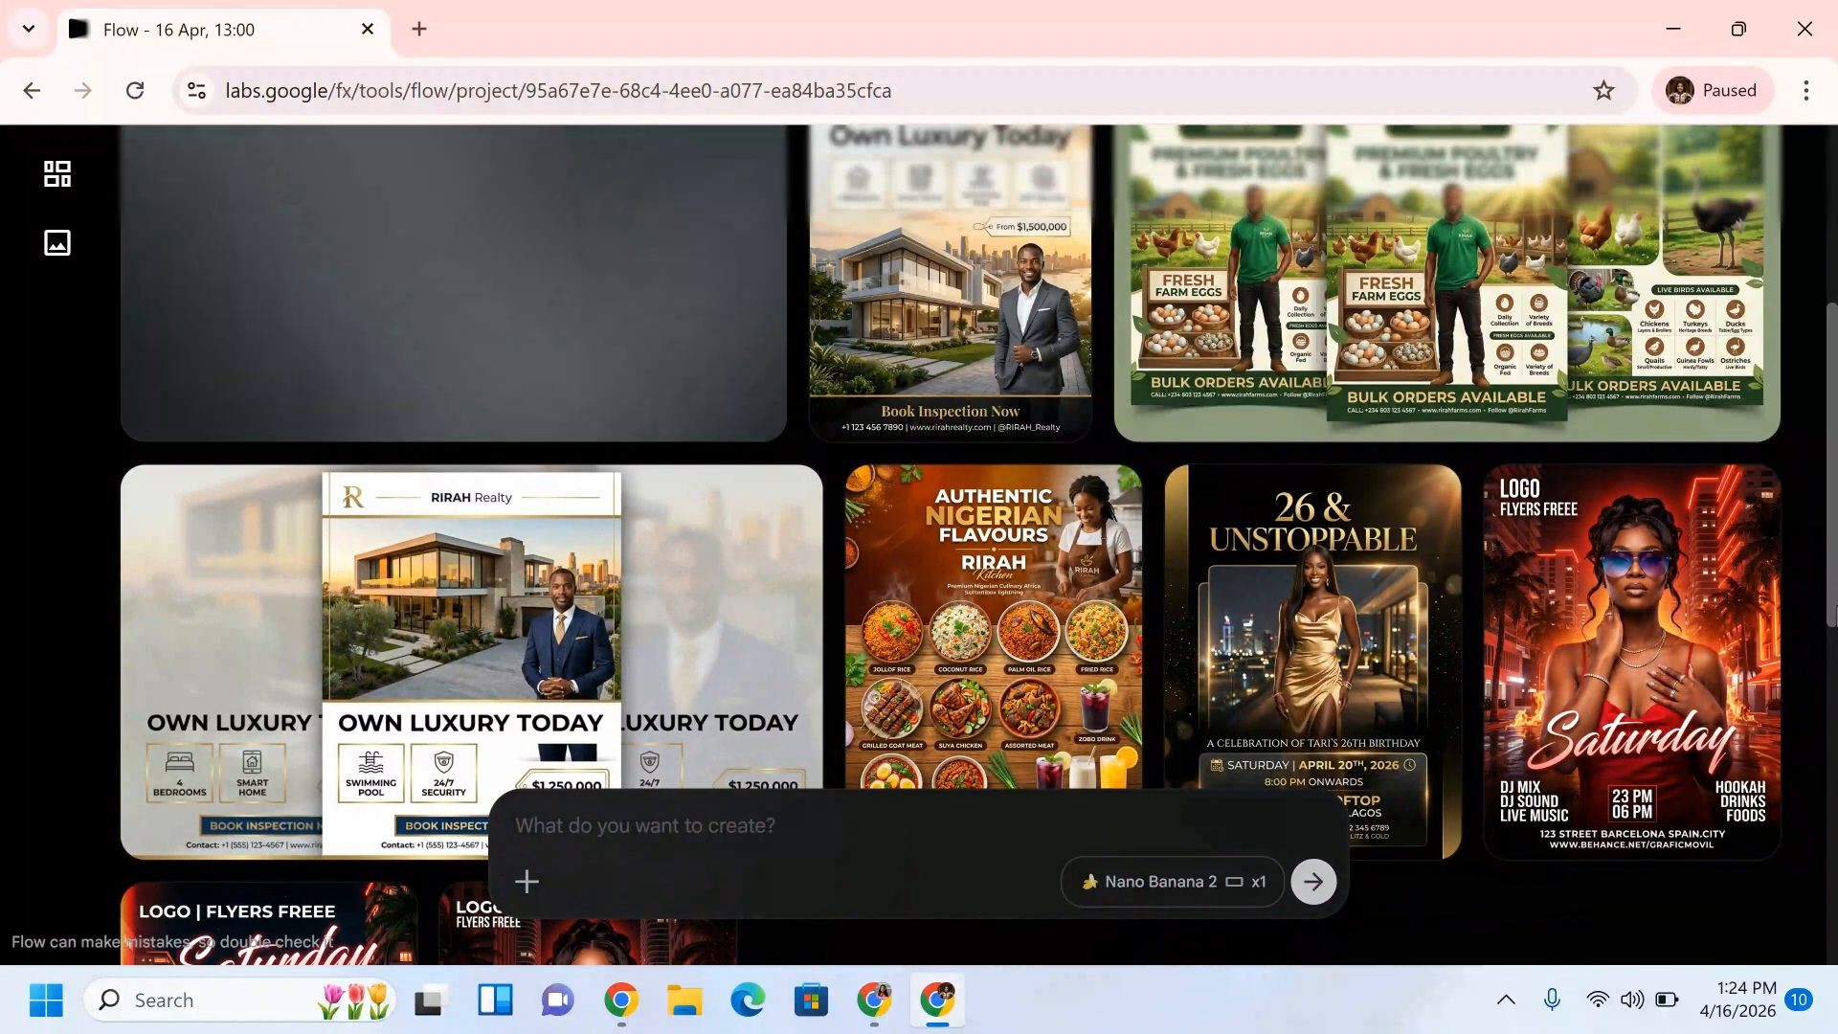
scroll(1819, 574, "up", 2)
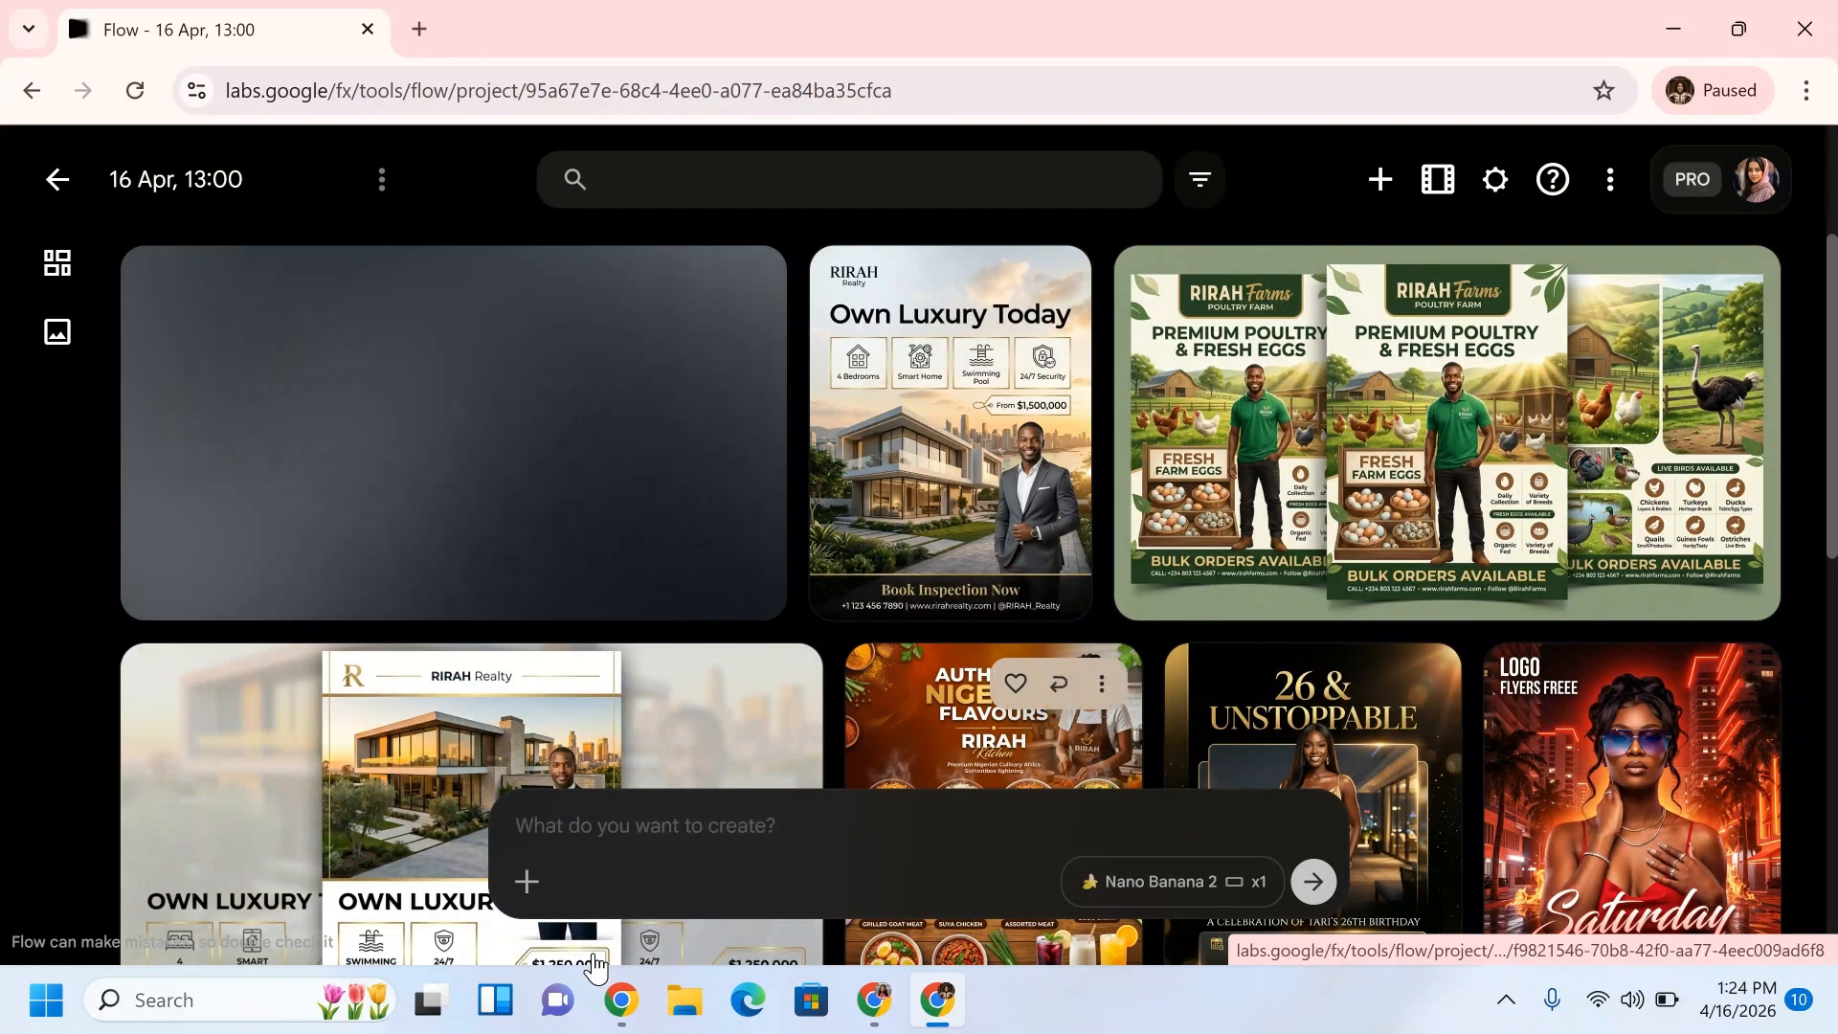
Copy the RIRAH Luxury Bags & Shoes prompt from ChatGPT and generate one landscape image from it in Google Flow with Nano Banana 2.
left_click(629, 1015)
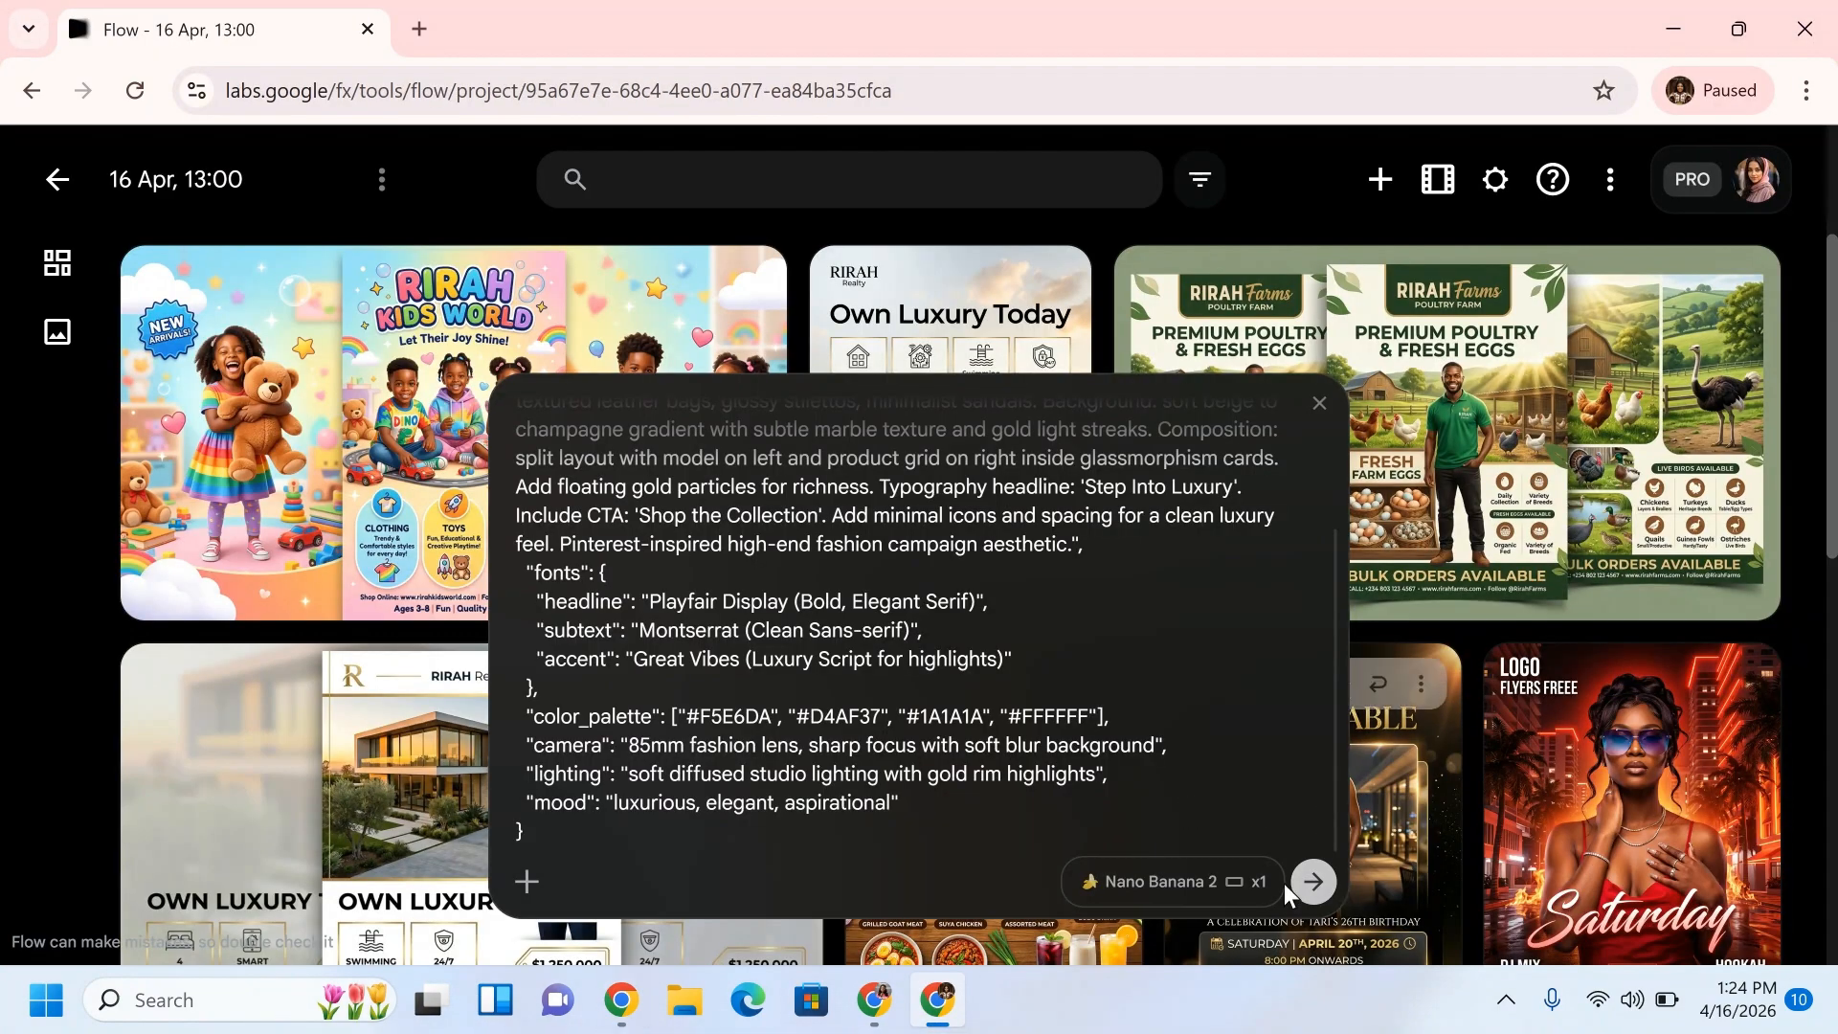
left_click(1291, 888)
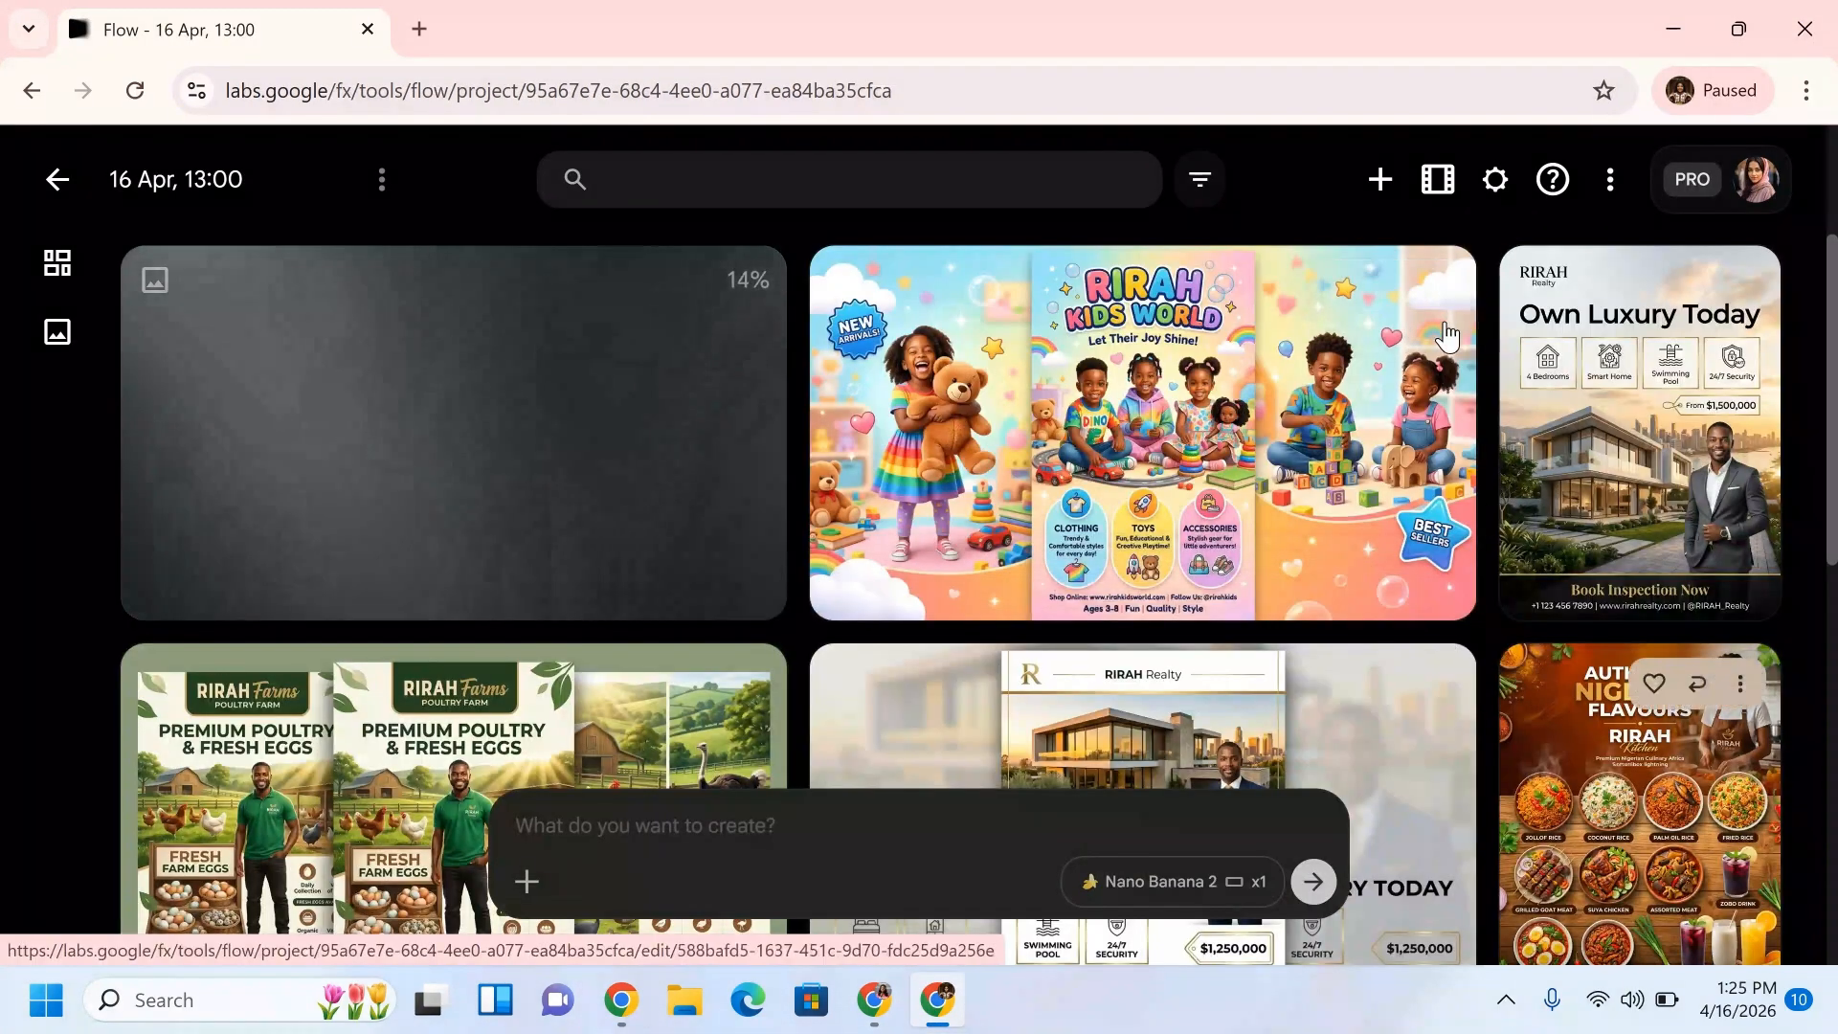
Download the RIRAH Kids World flyer at its original 1K size and open the options of the portrait Own Luxury Today flyer.
left_click(1435, 285)
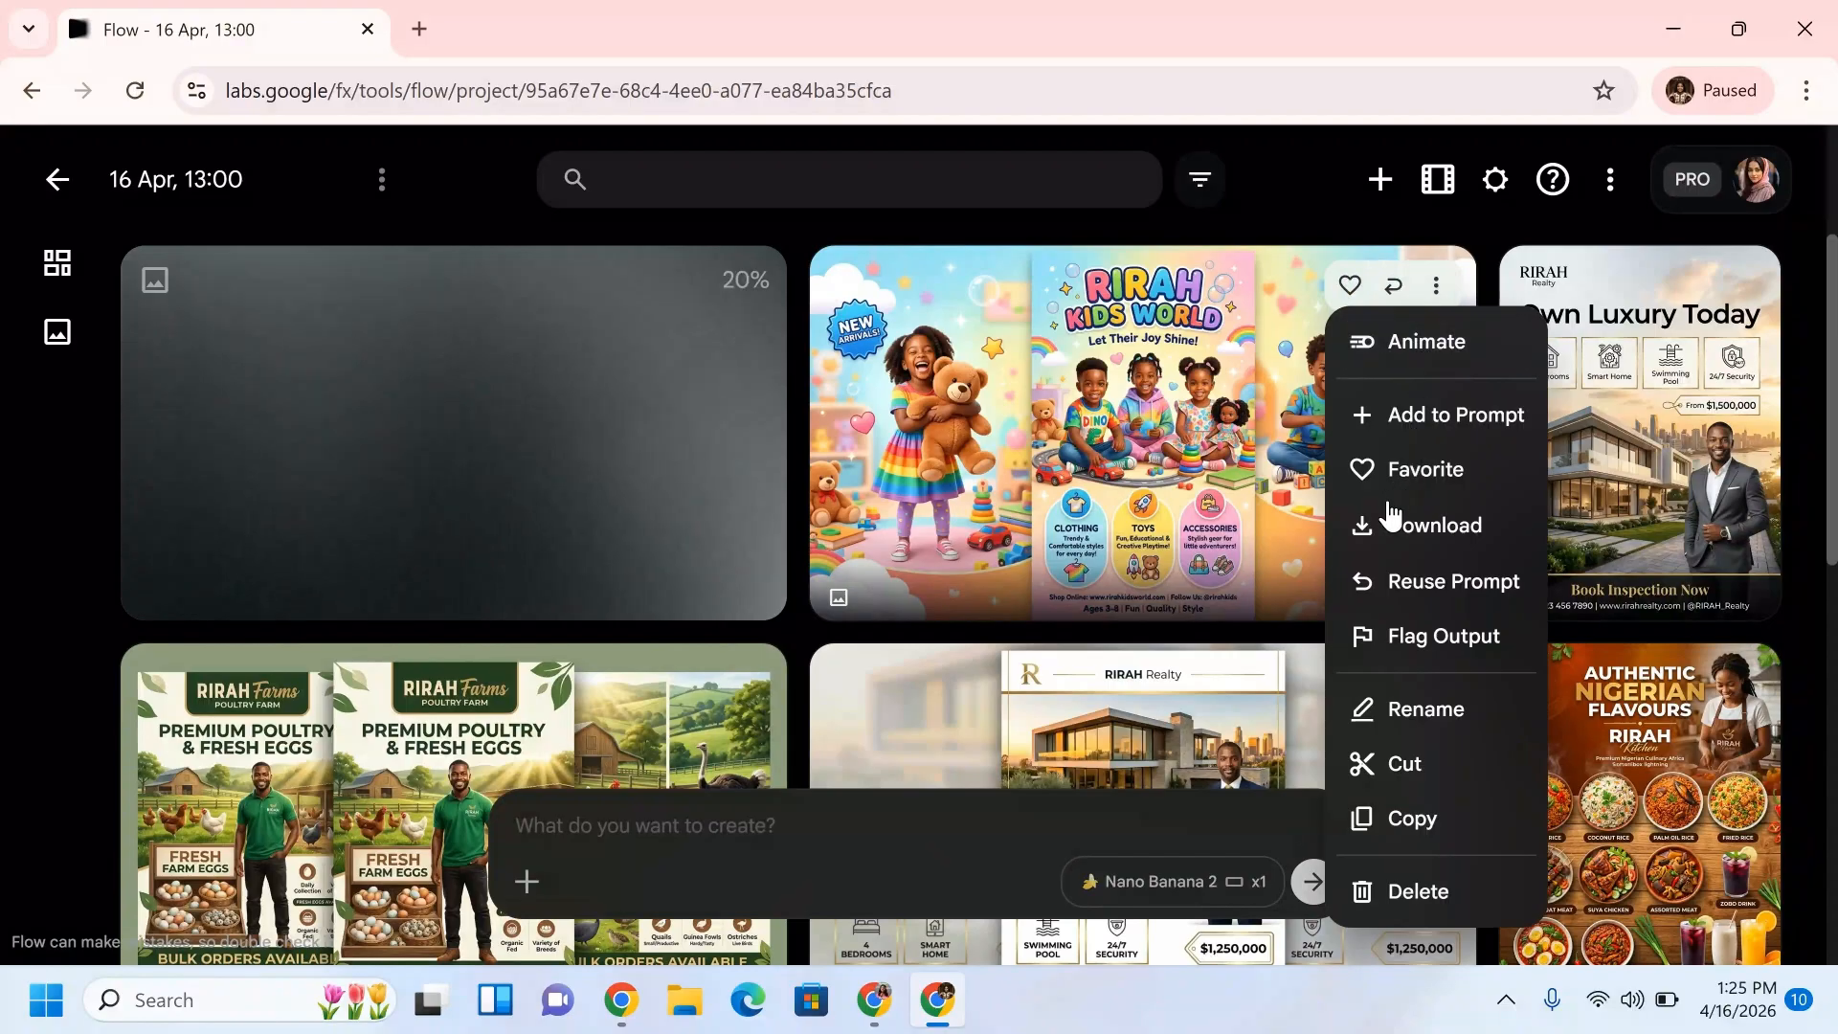
mouse_move(1386, 525)
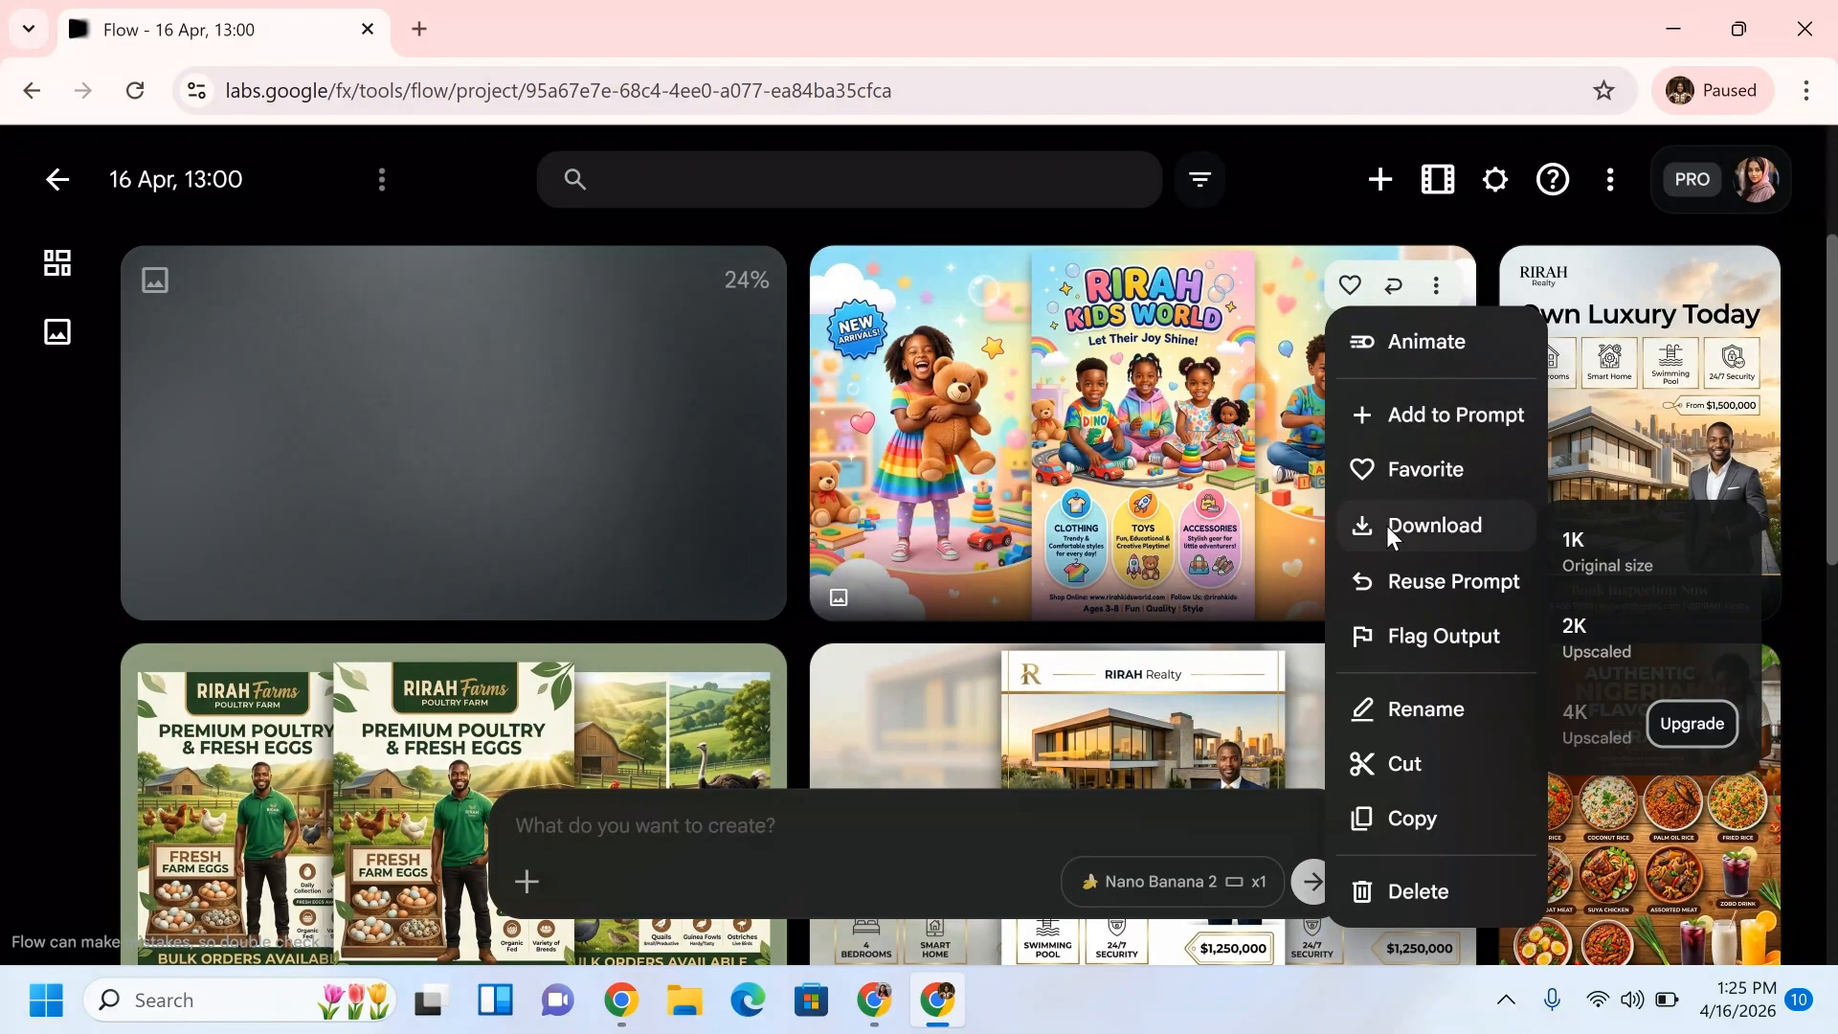
left_click(1584, 555)
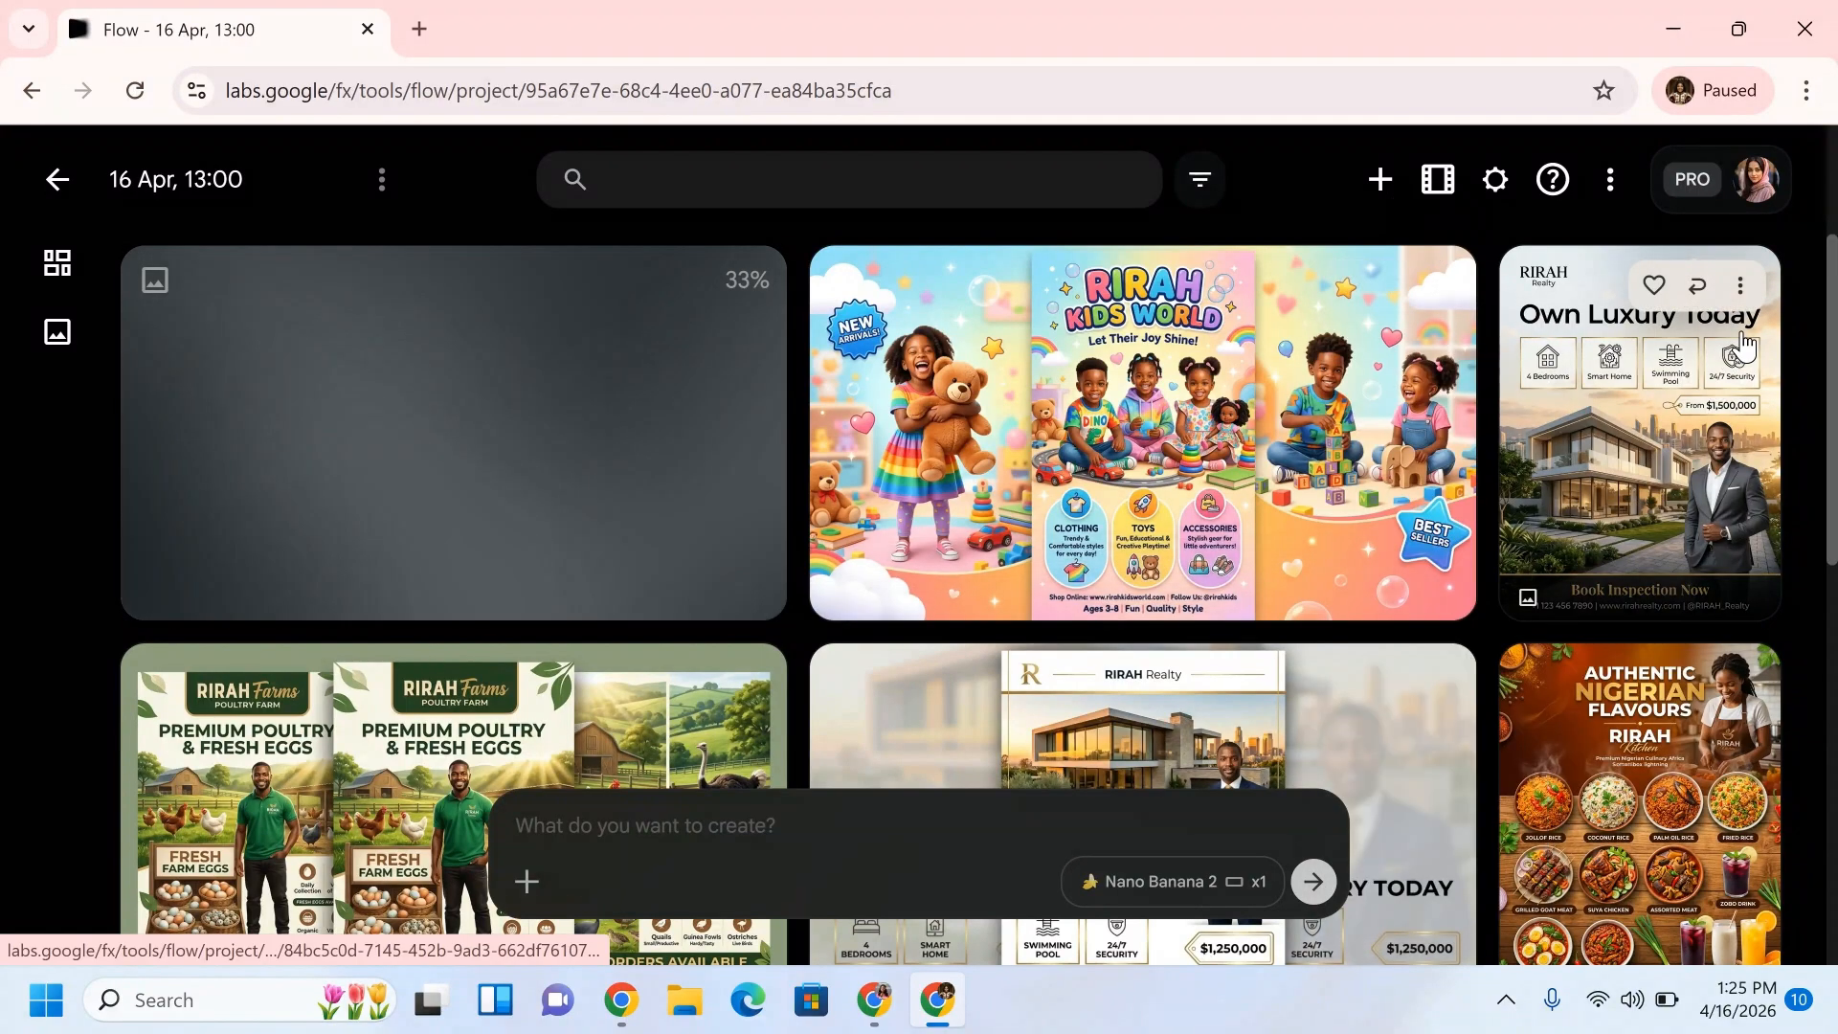
left_click(1740, 285)
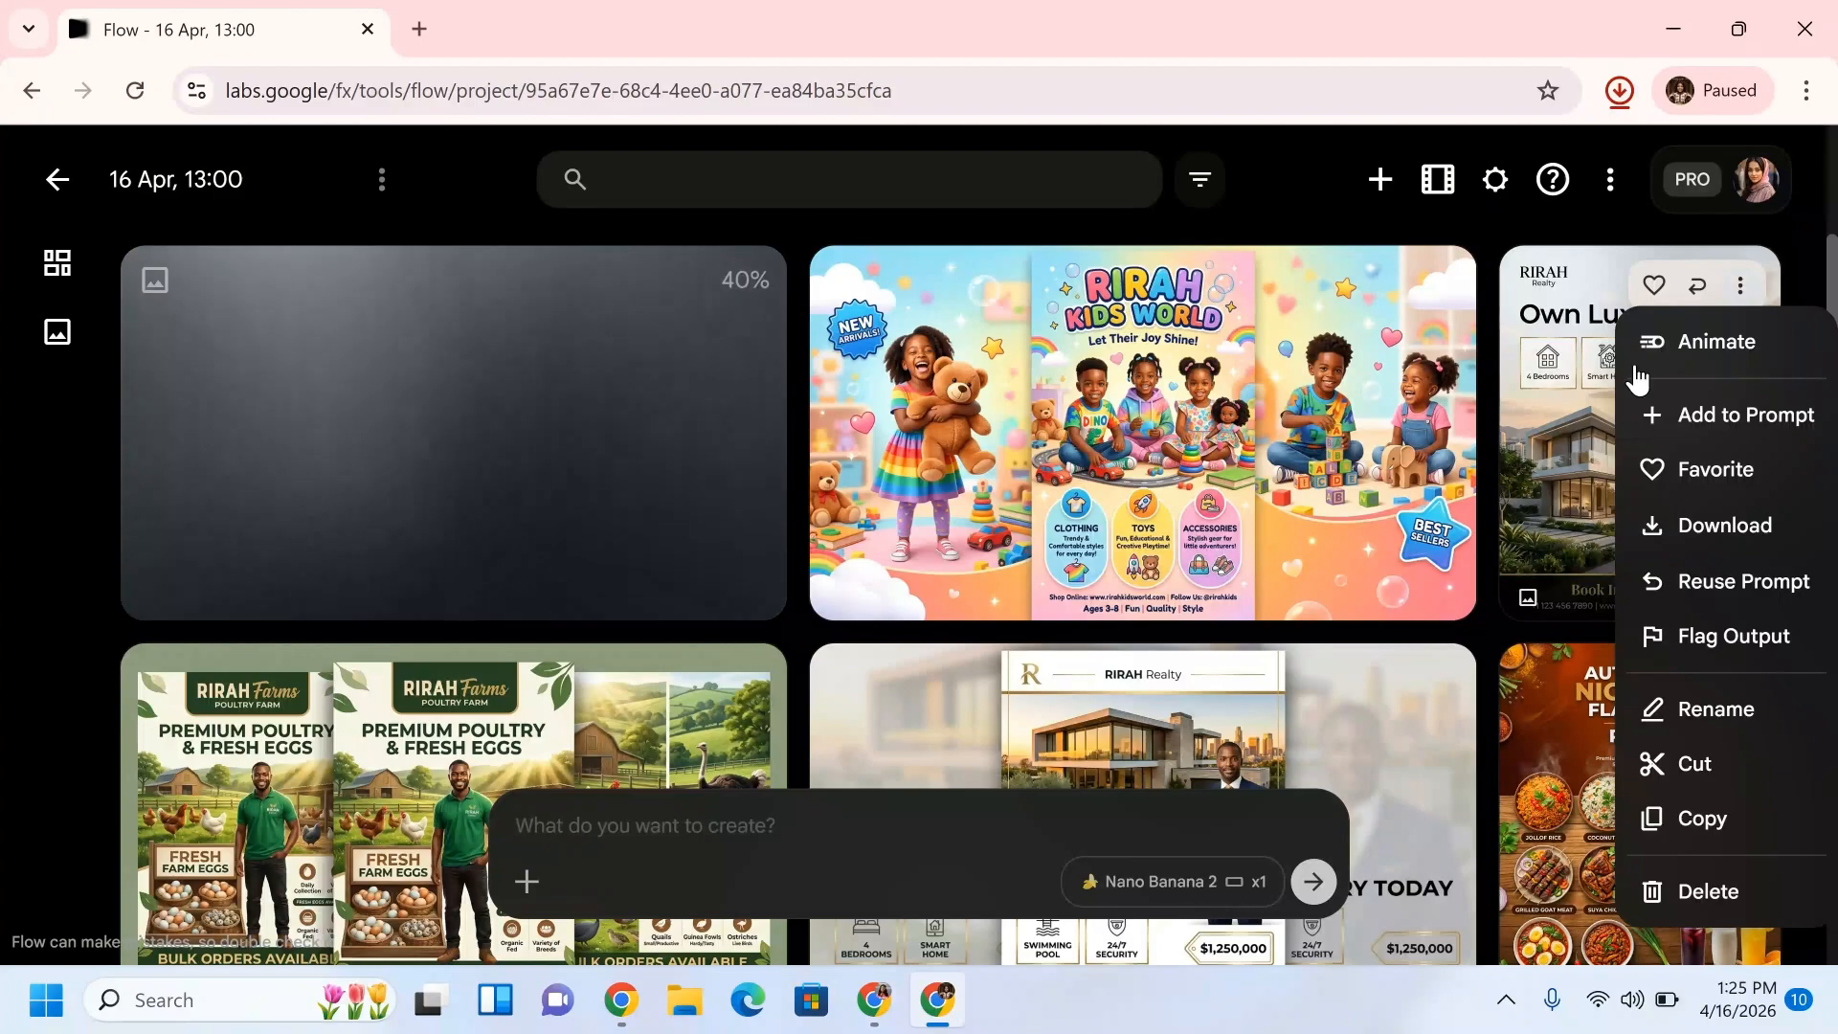
mouse_move(1704, 531)
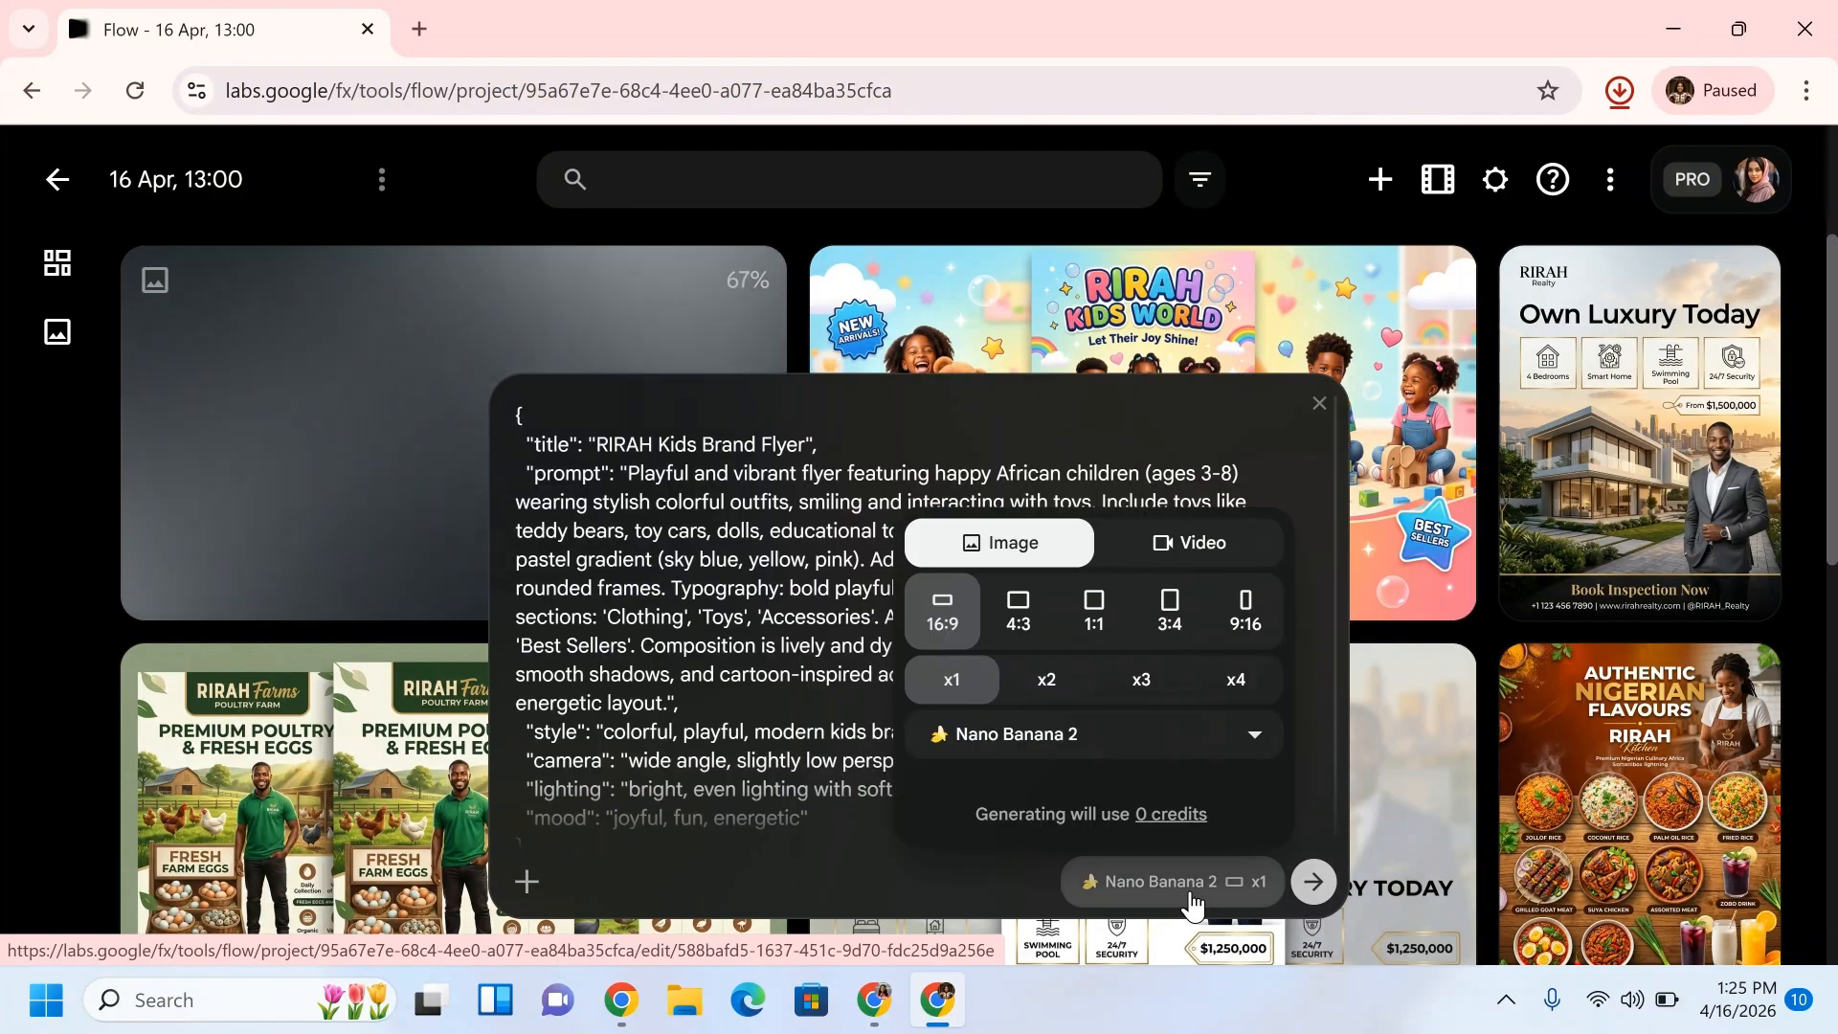
Set the reused RIRAH Kids Brand Flyer prompt to a 1:1 aspect ratio and generate one image from it.
left_click(1096, 612)
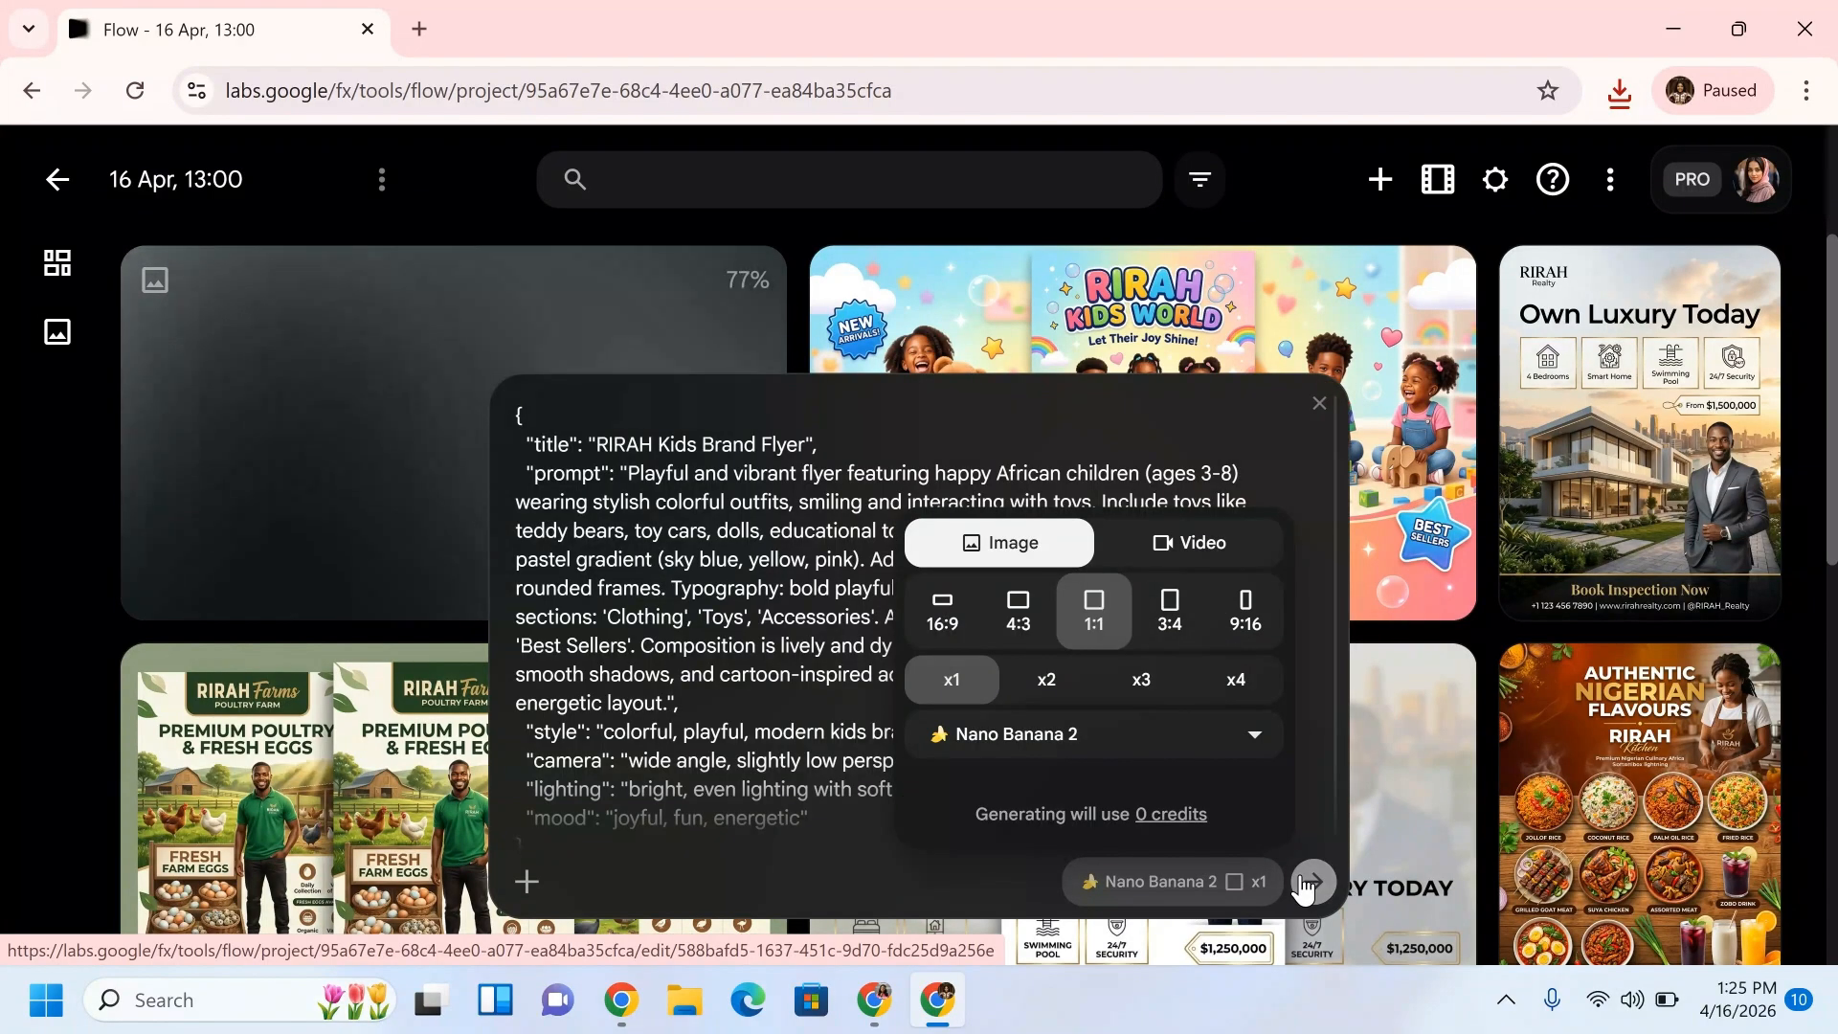
left_click(1313, 882)
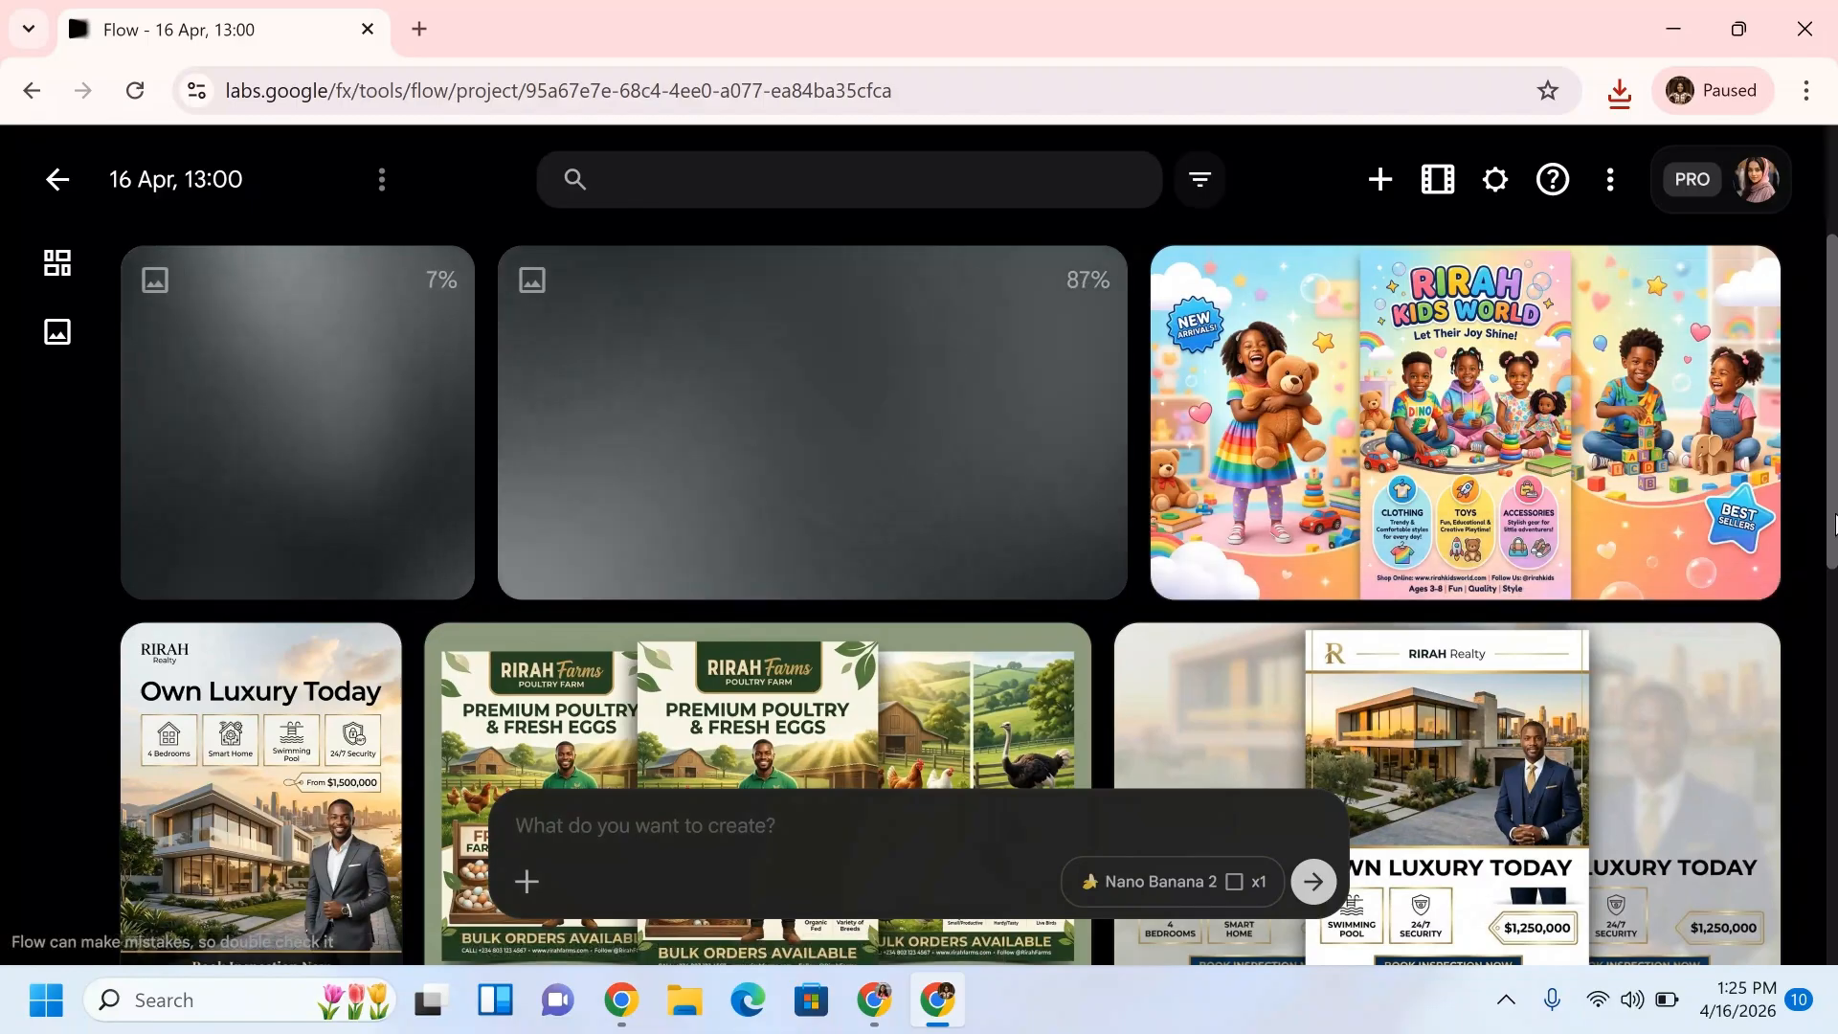
Switch to ChatGPT and copy the JSON prompt for the RIRAH International School Flyer.
scroll(1828, 490, "down", 5)
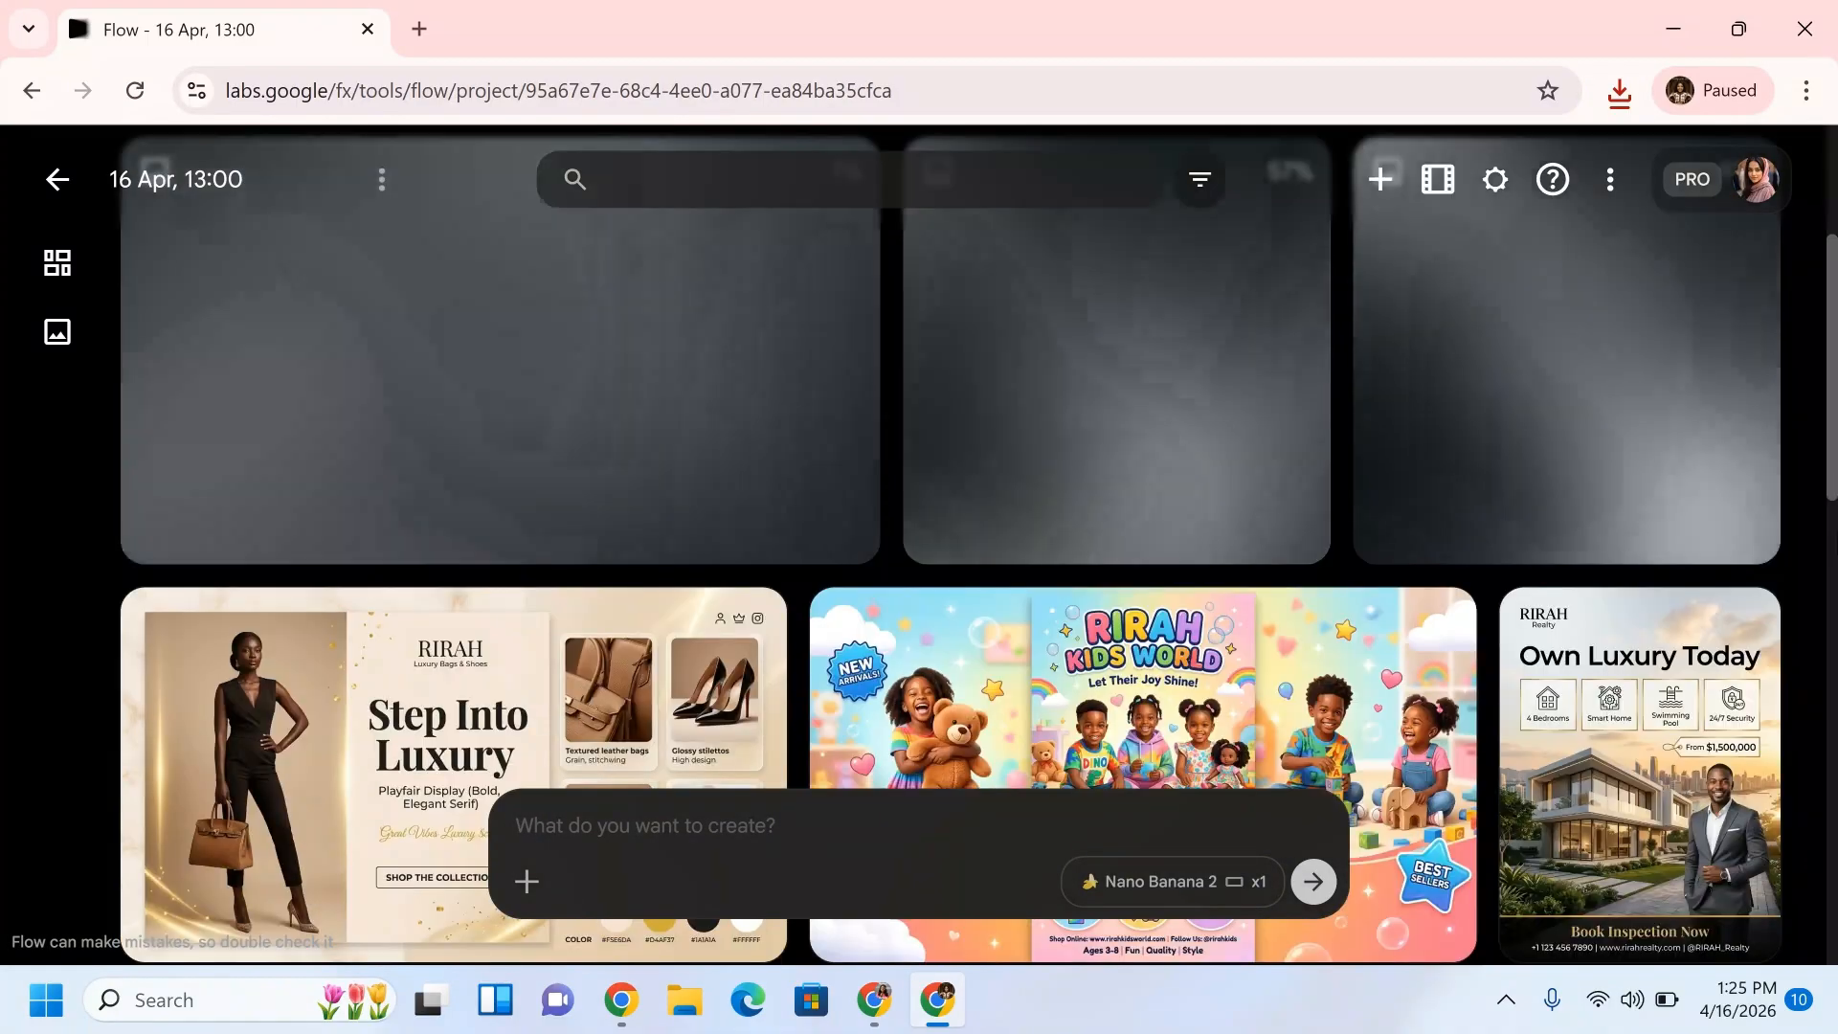
scroll(1828, 490, "down", 1)
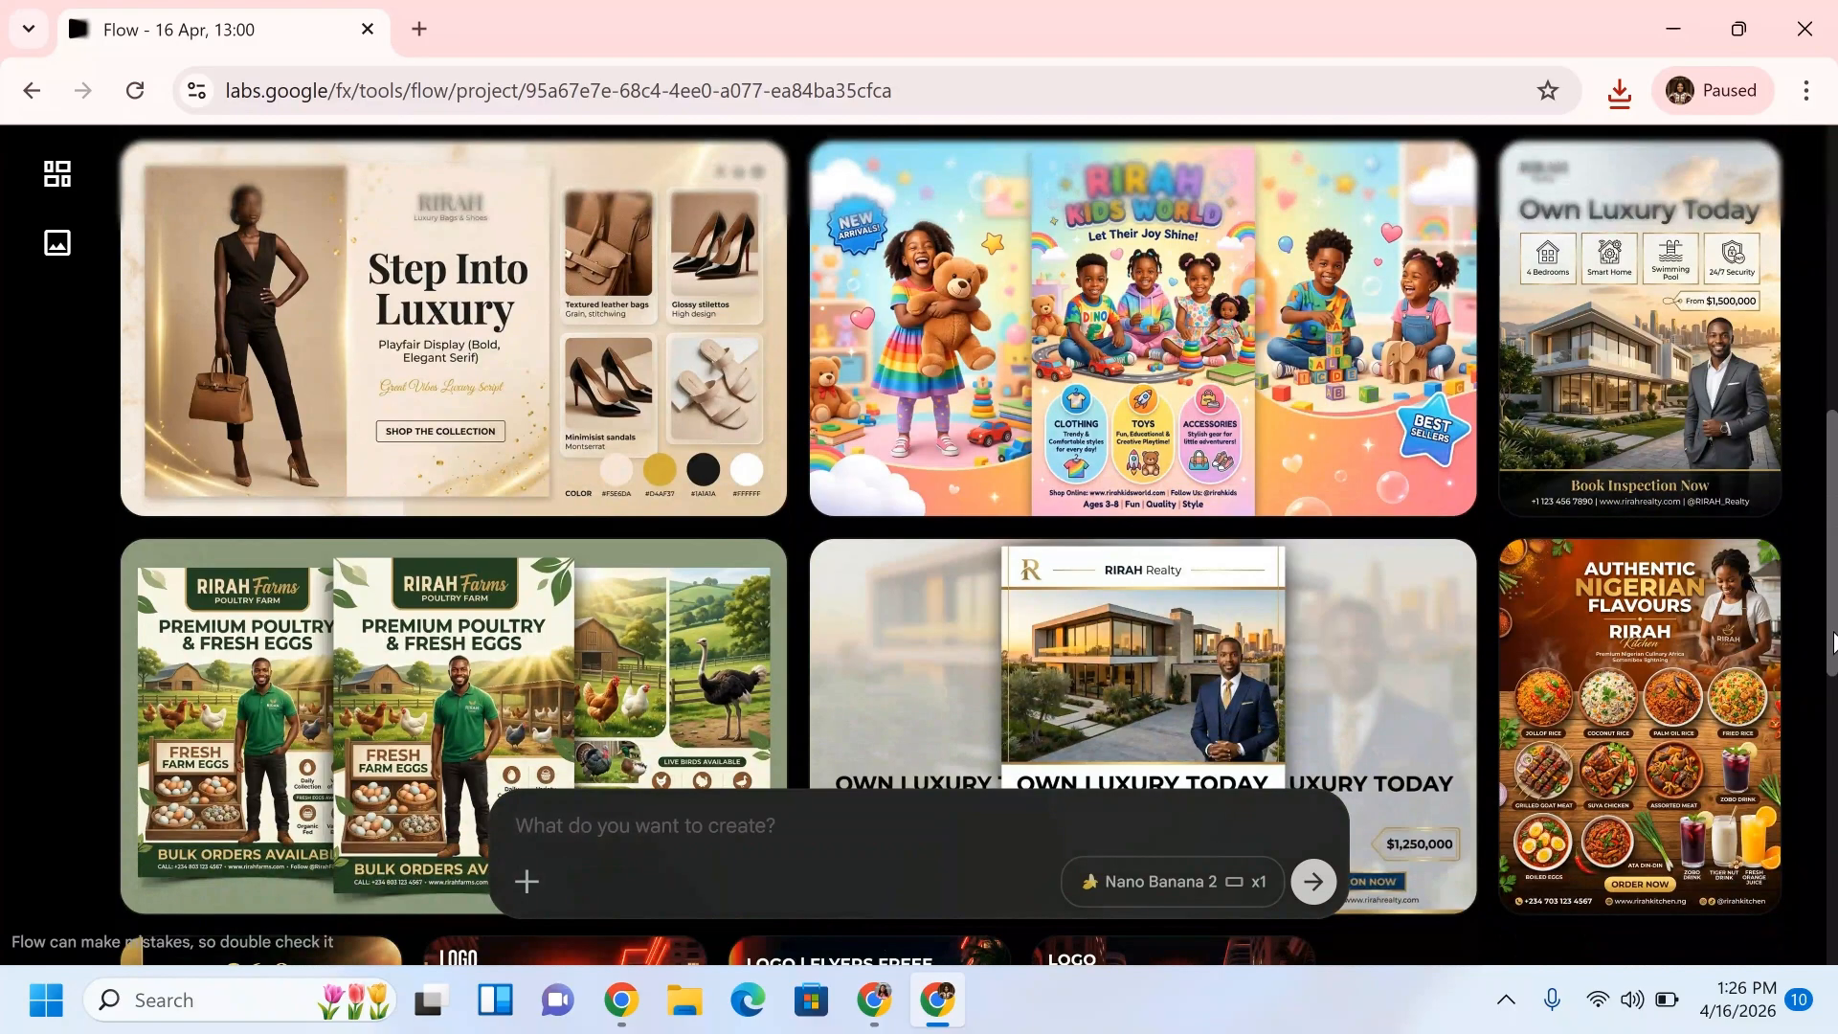
scroll(1833, 641, "down", 2)
key("alt+Tab")
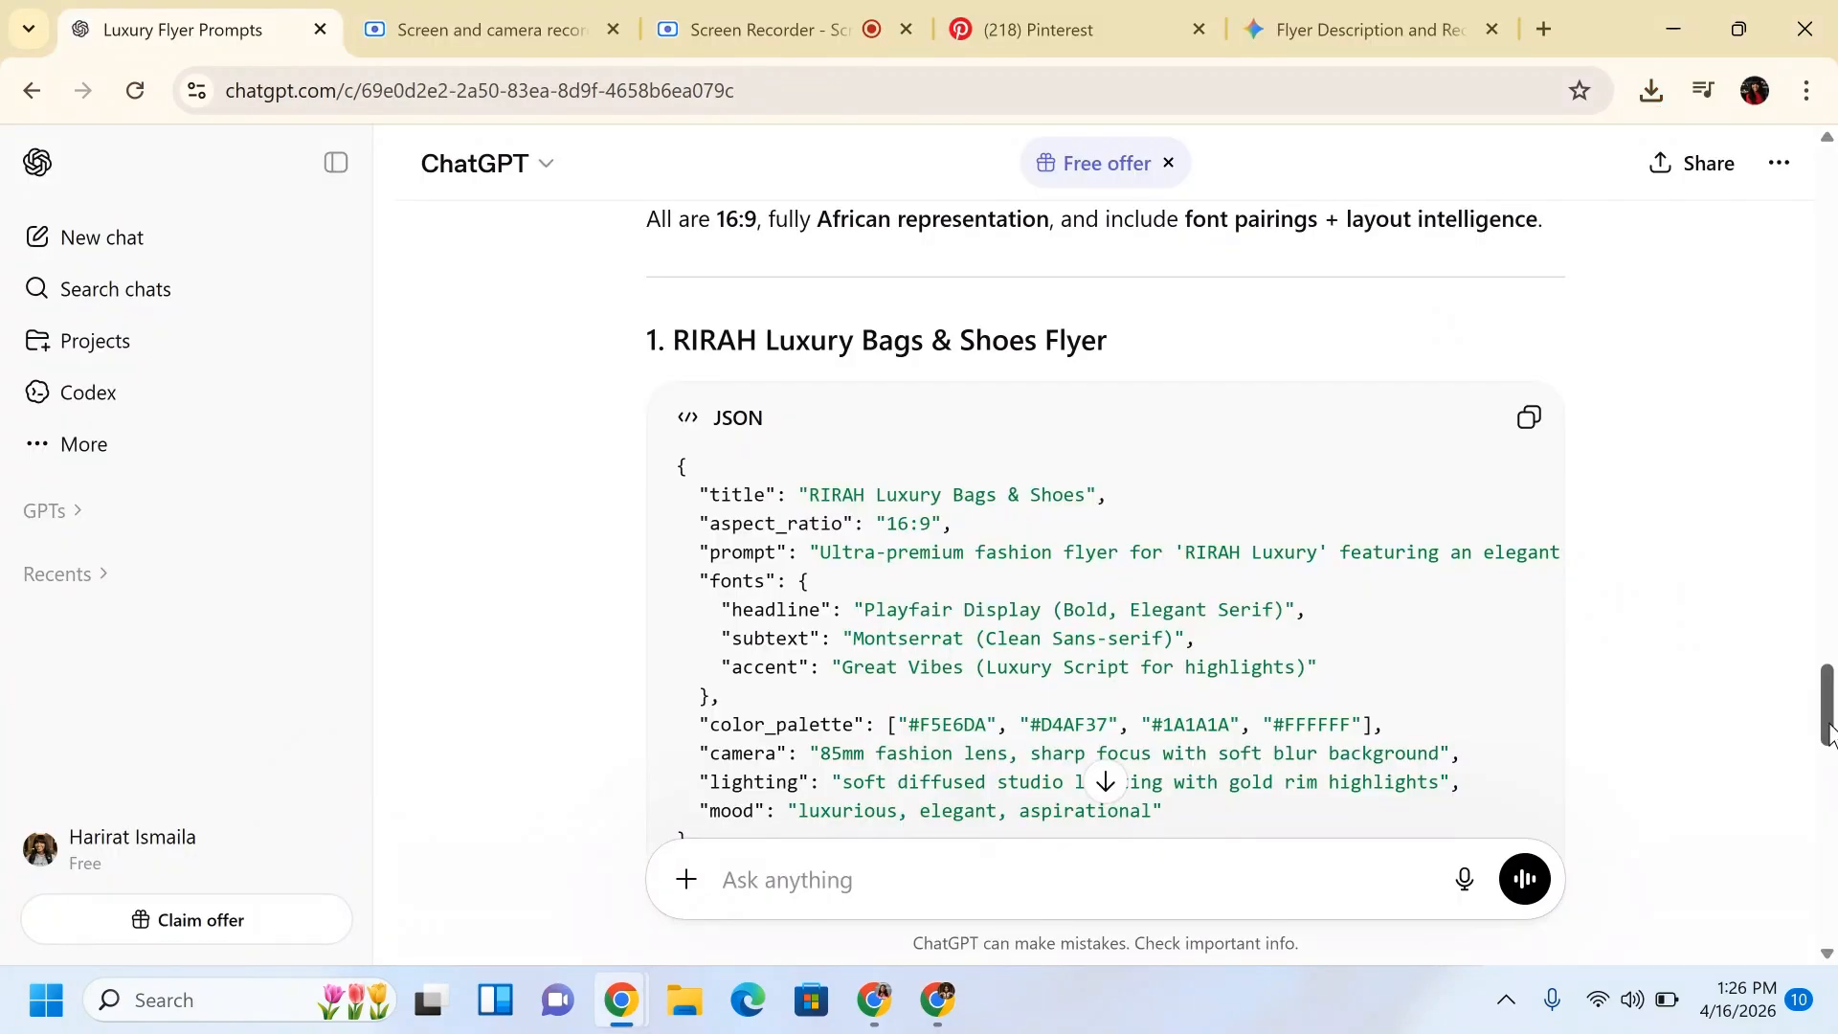
left_click_drag(1830, 708, 1833, 762)
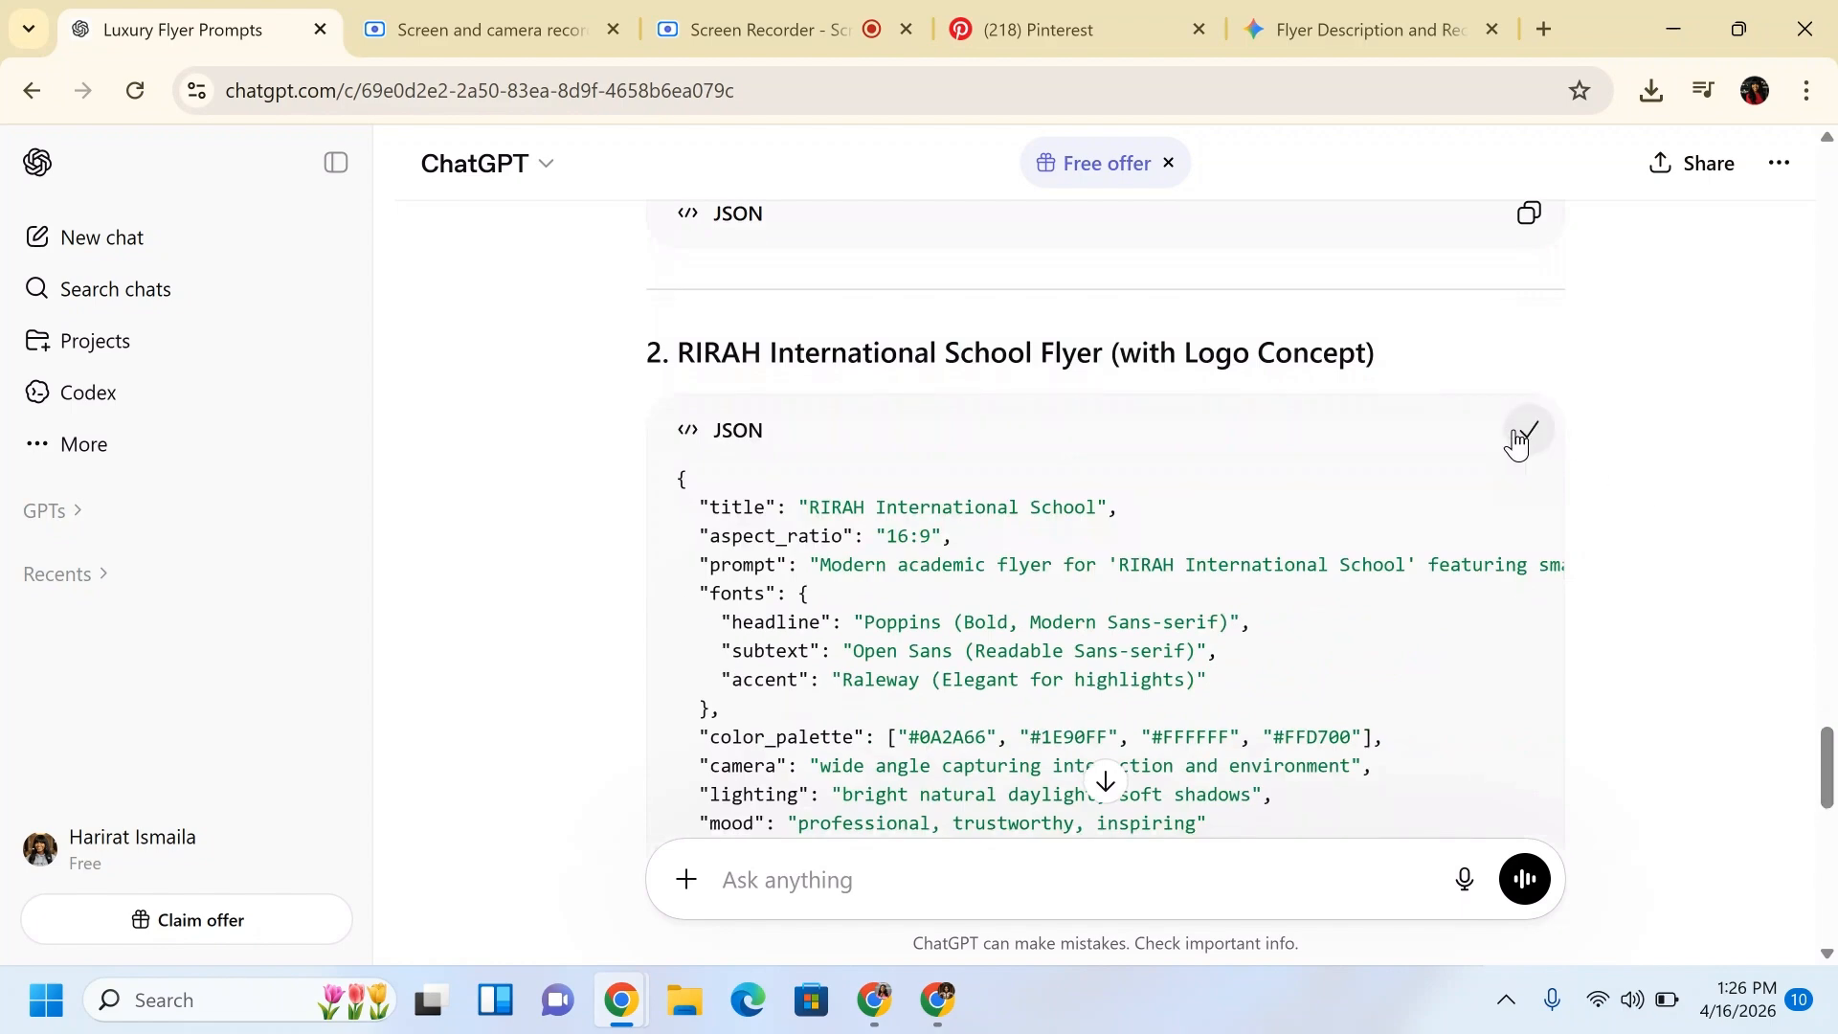
Generate one landscape image in Google Flow from the copied RIRAH International School prompt.
left_click(938, 998)
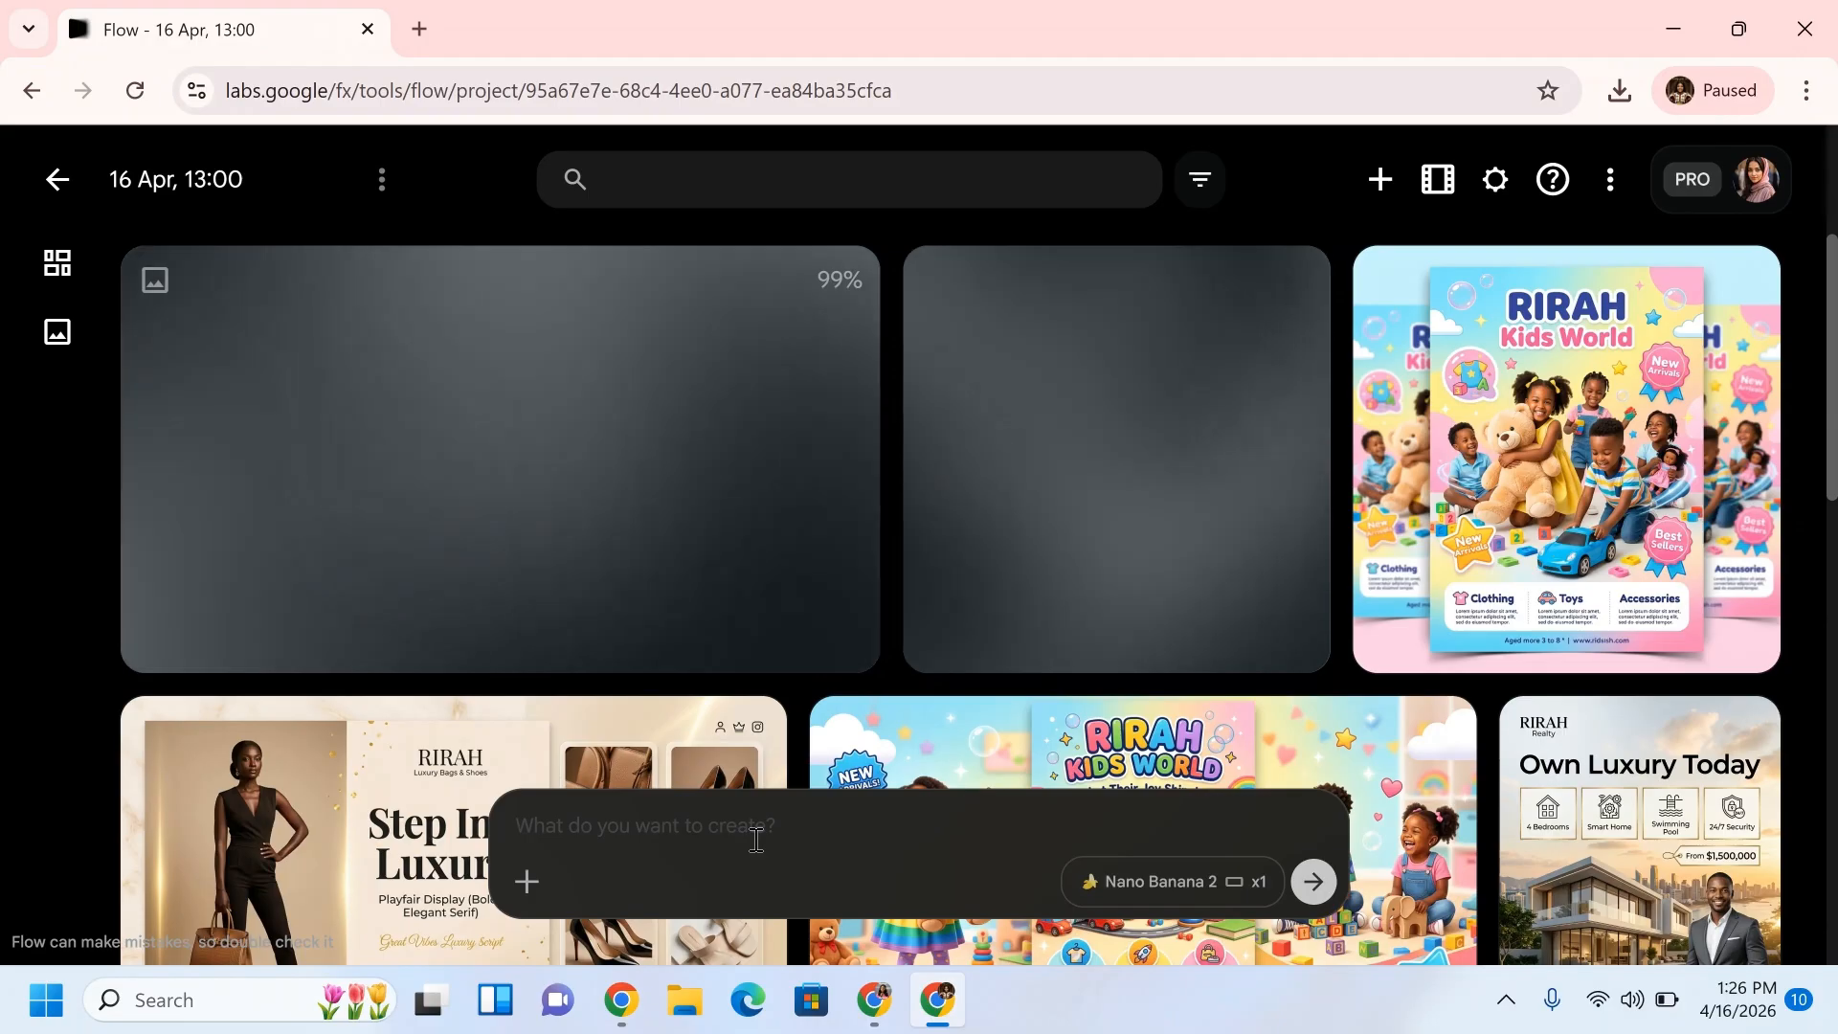
key("ctrl+v")
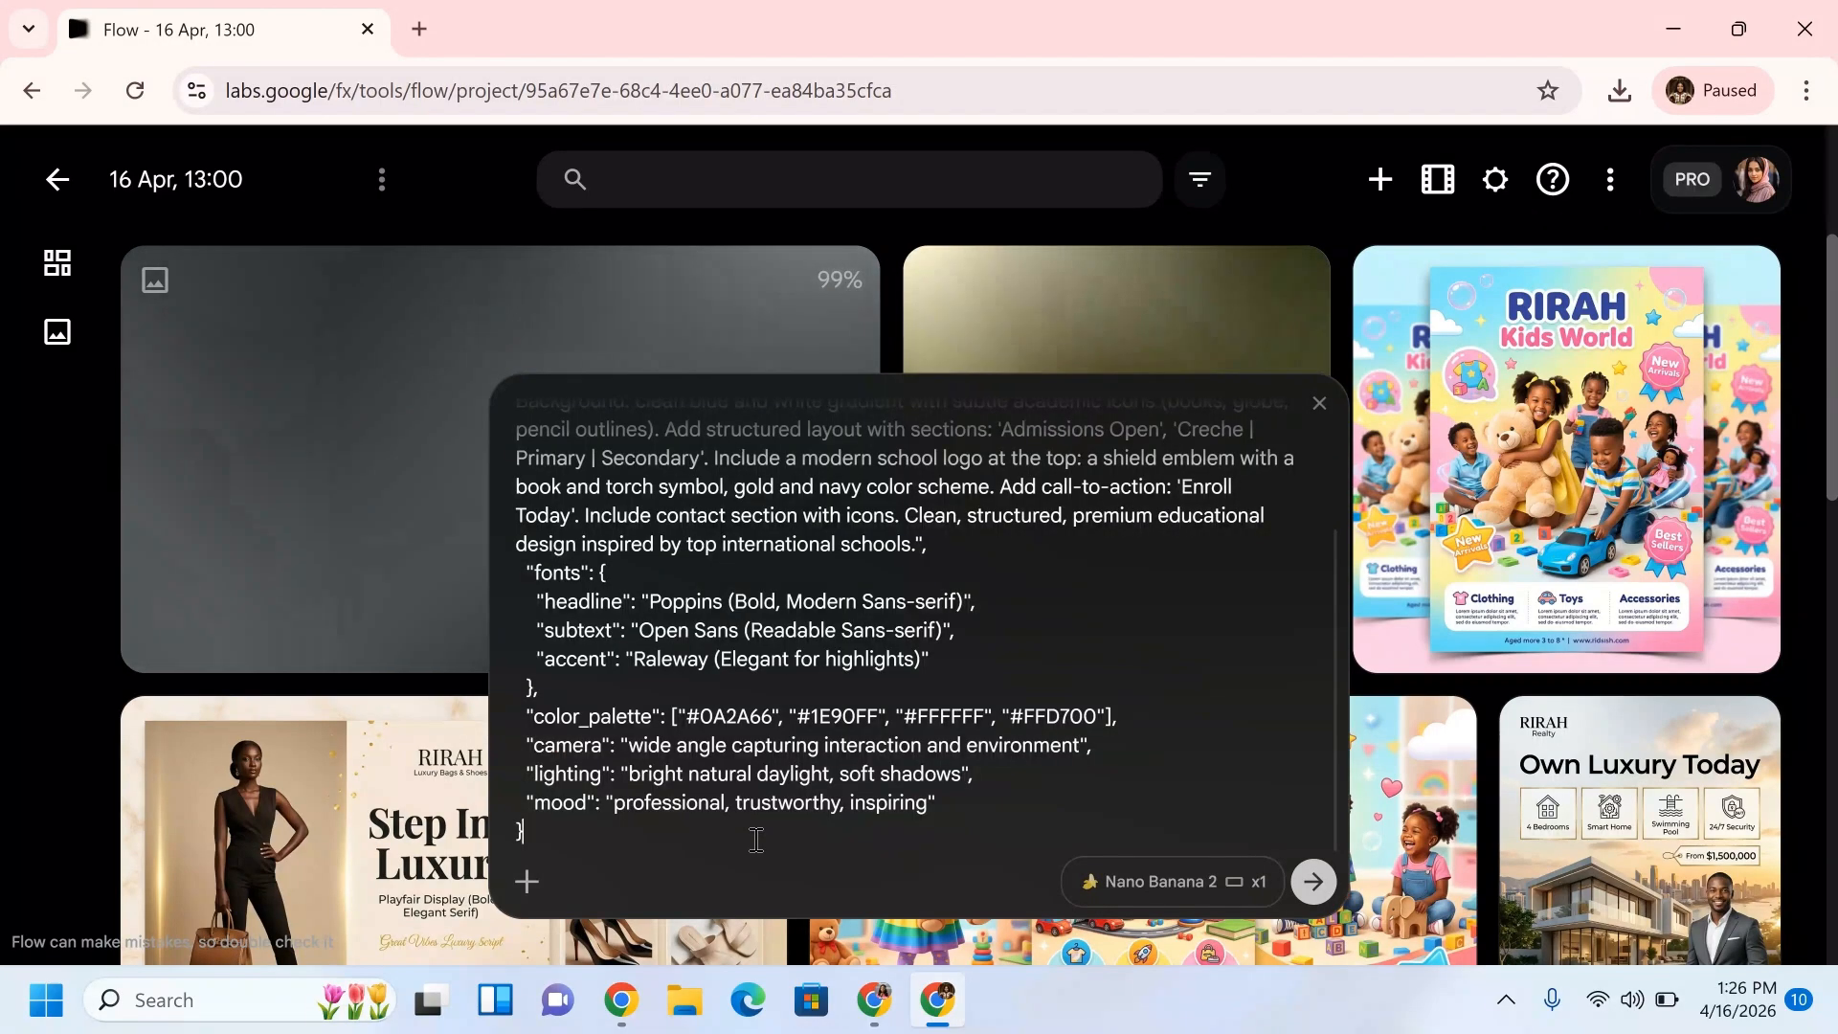
left_click(1313, 882)
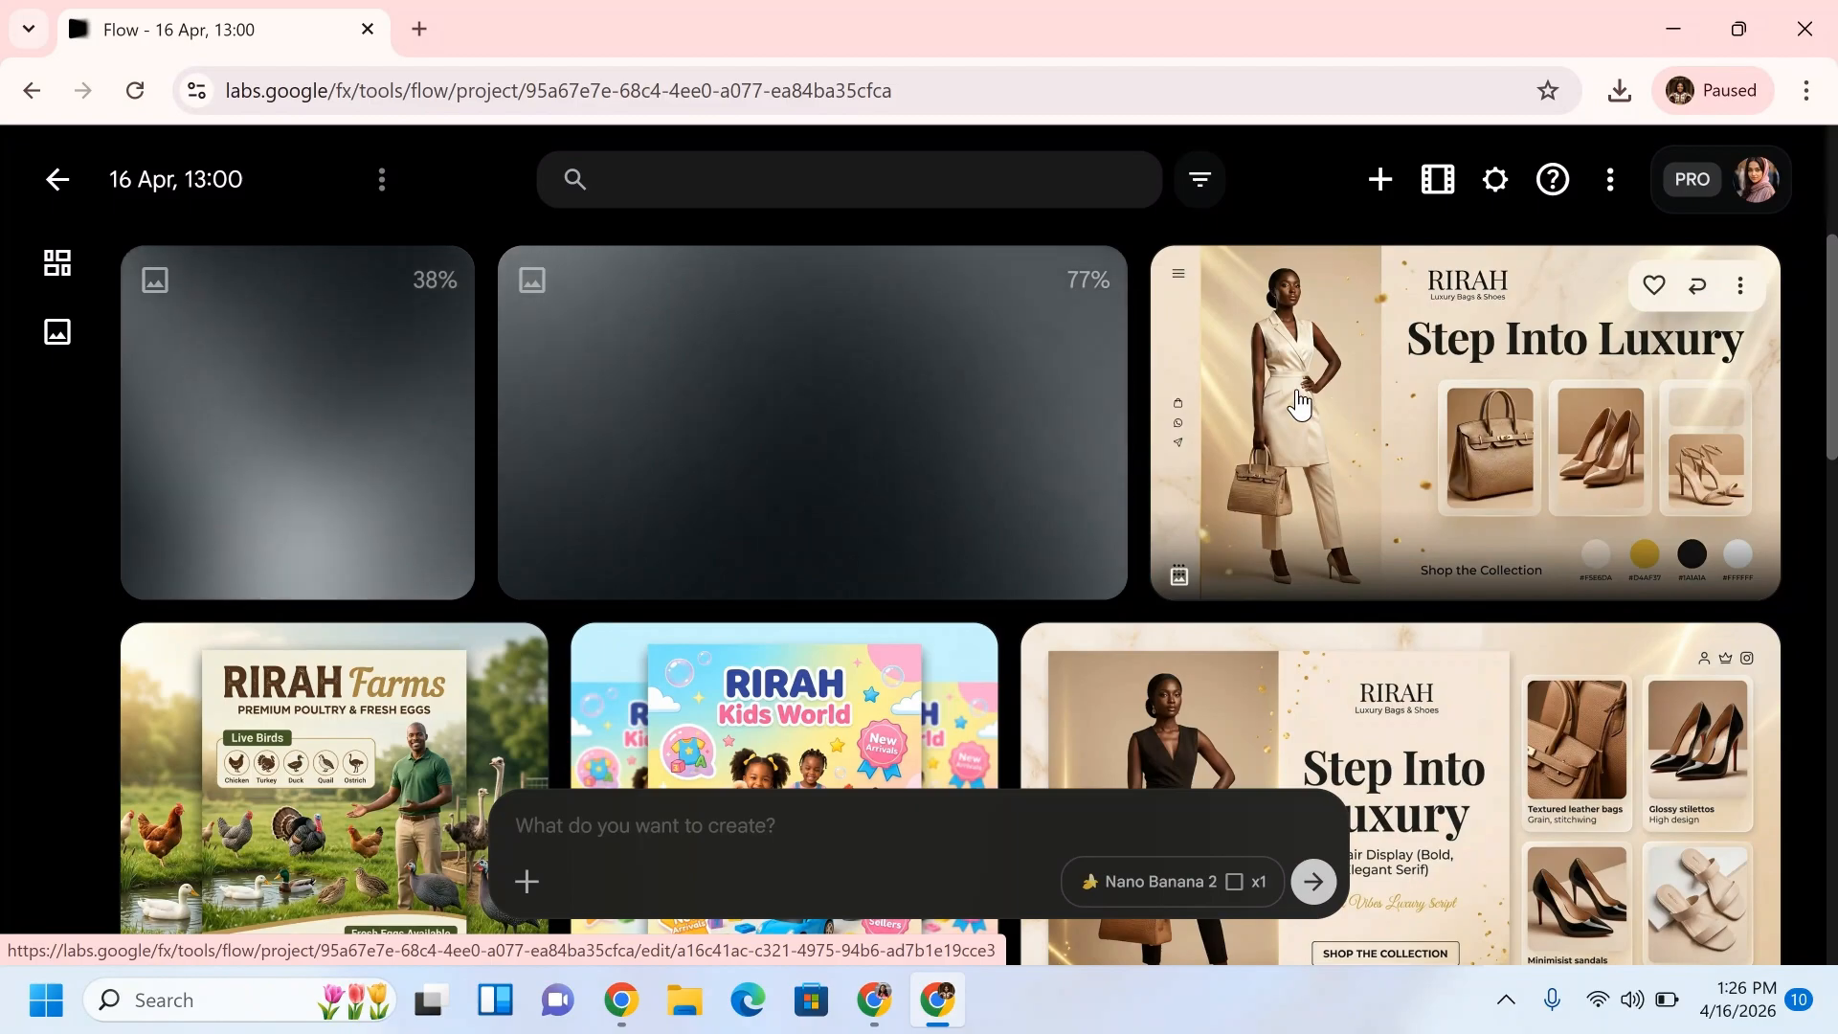
Revisit the school flyer prompt in ChatGPT, return to Google Flow and look over the generated flyers from oldest to newest.
key("alt+Tab")
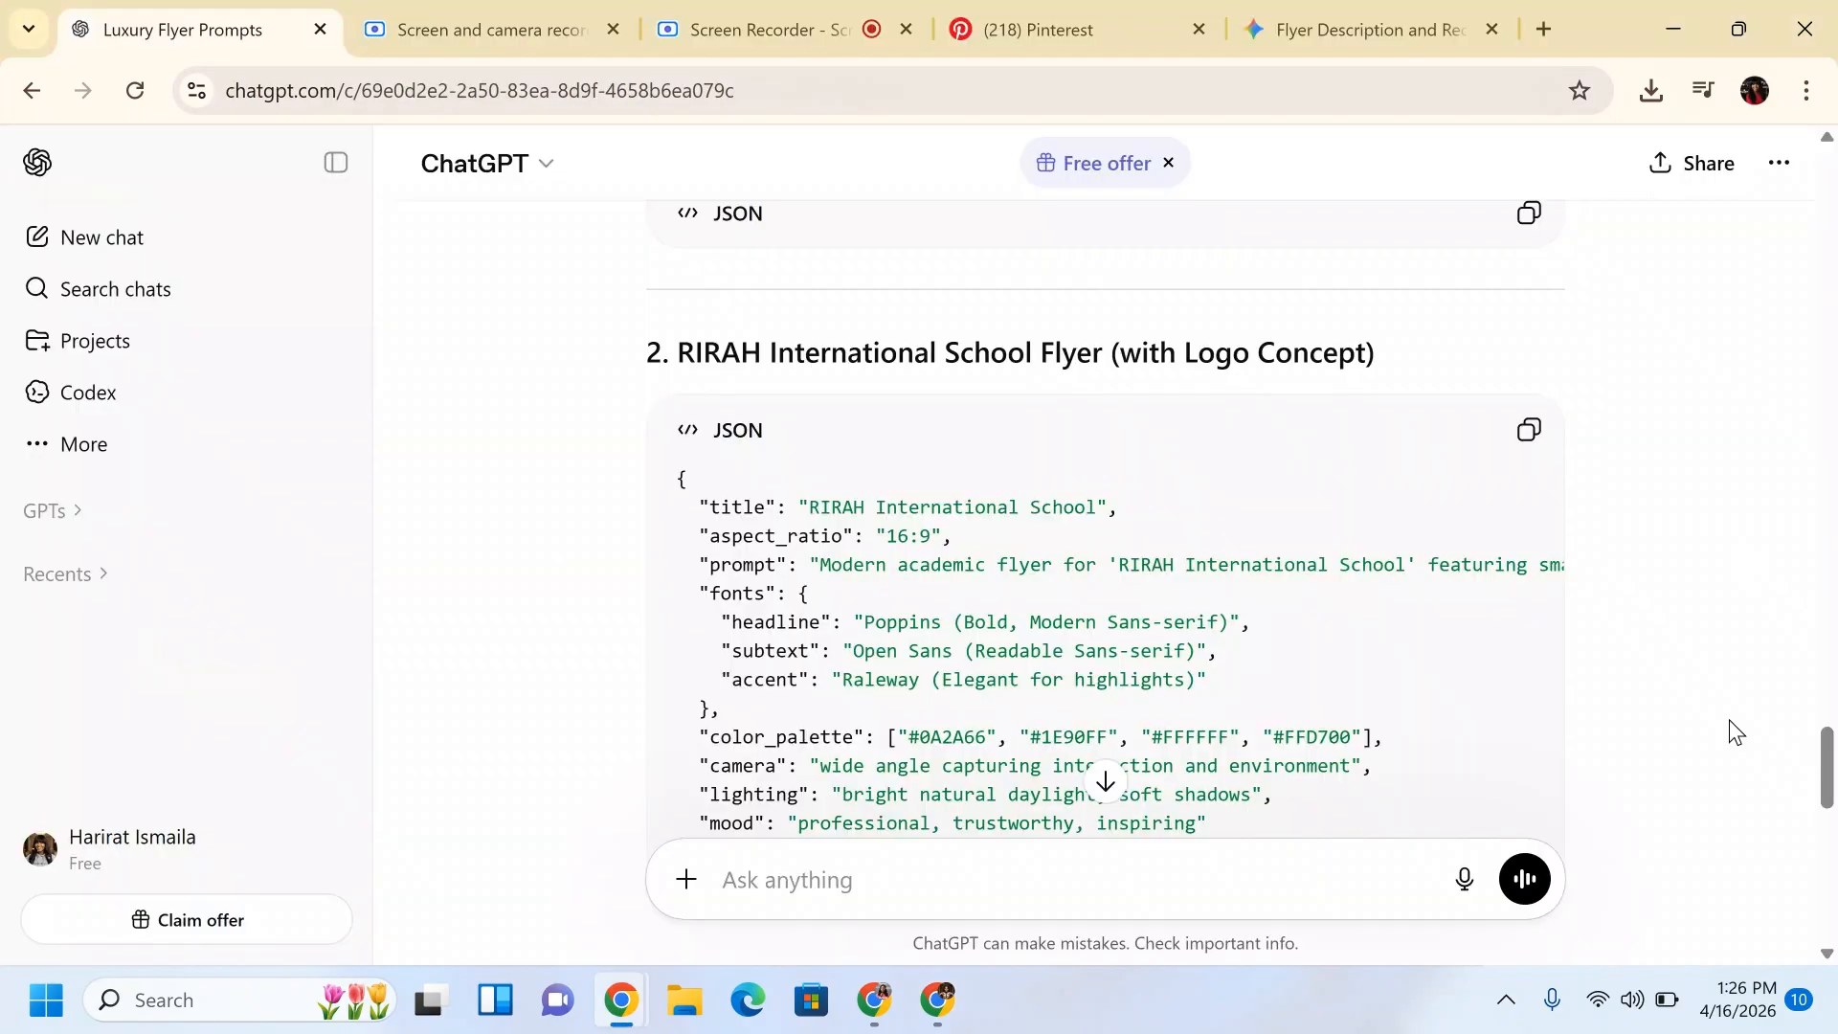
key("alt+Tab")
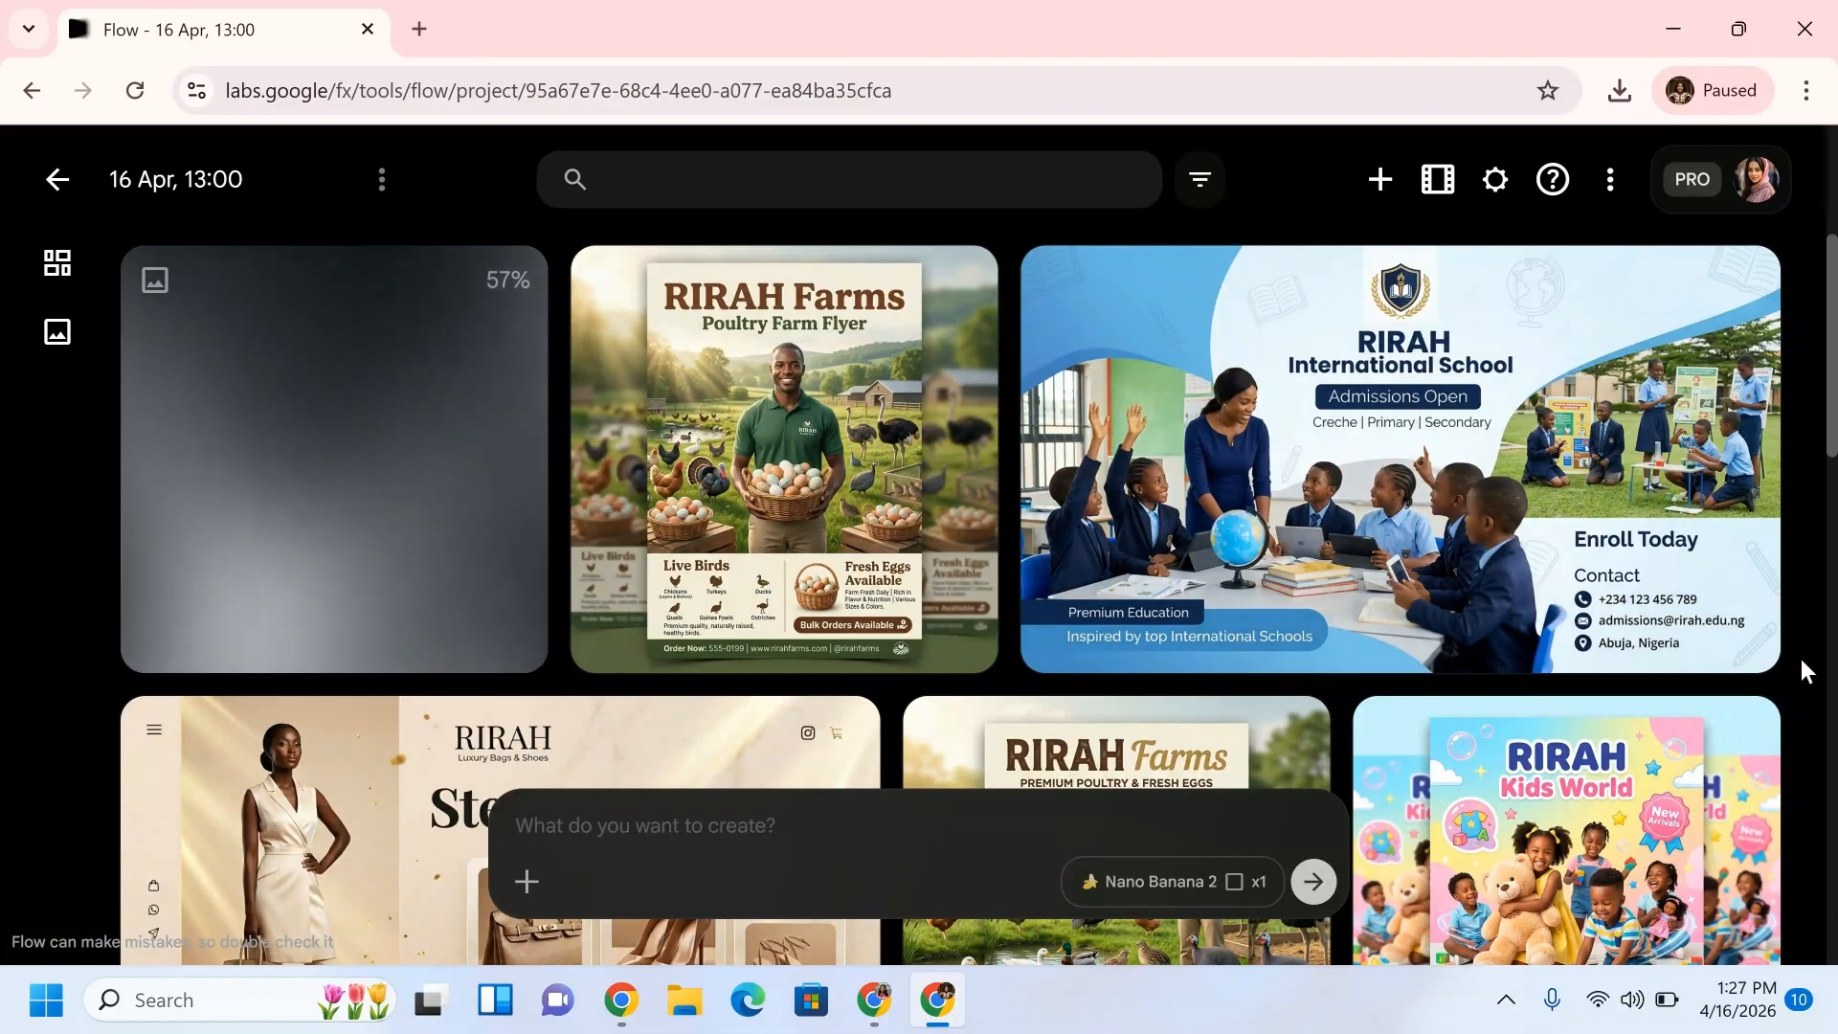
scroll(919, 546, "down", 3)
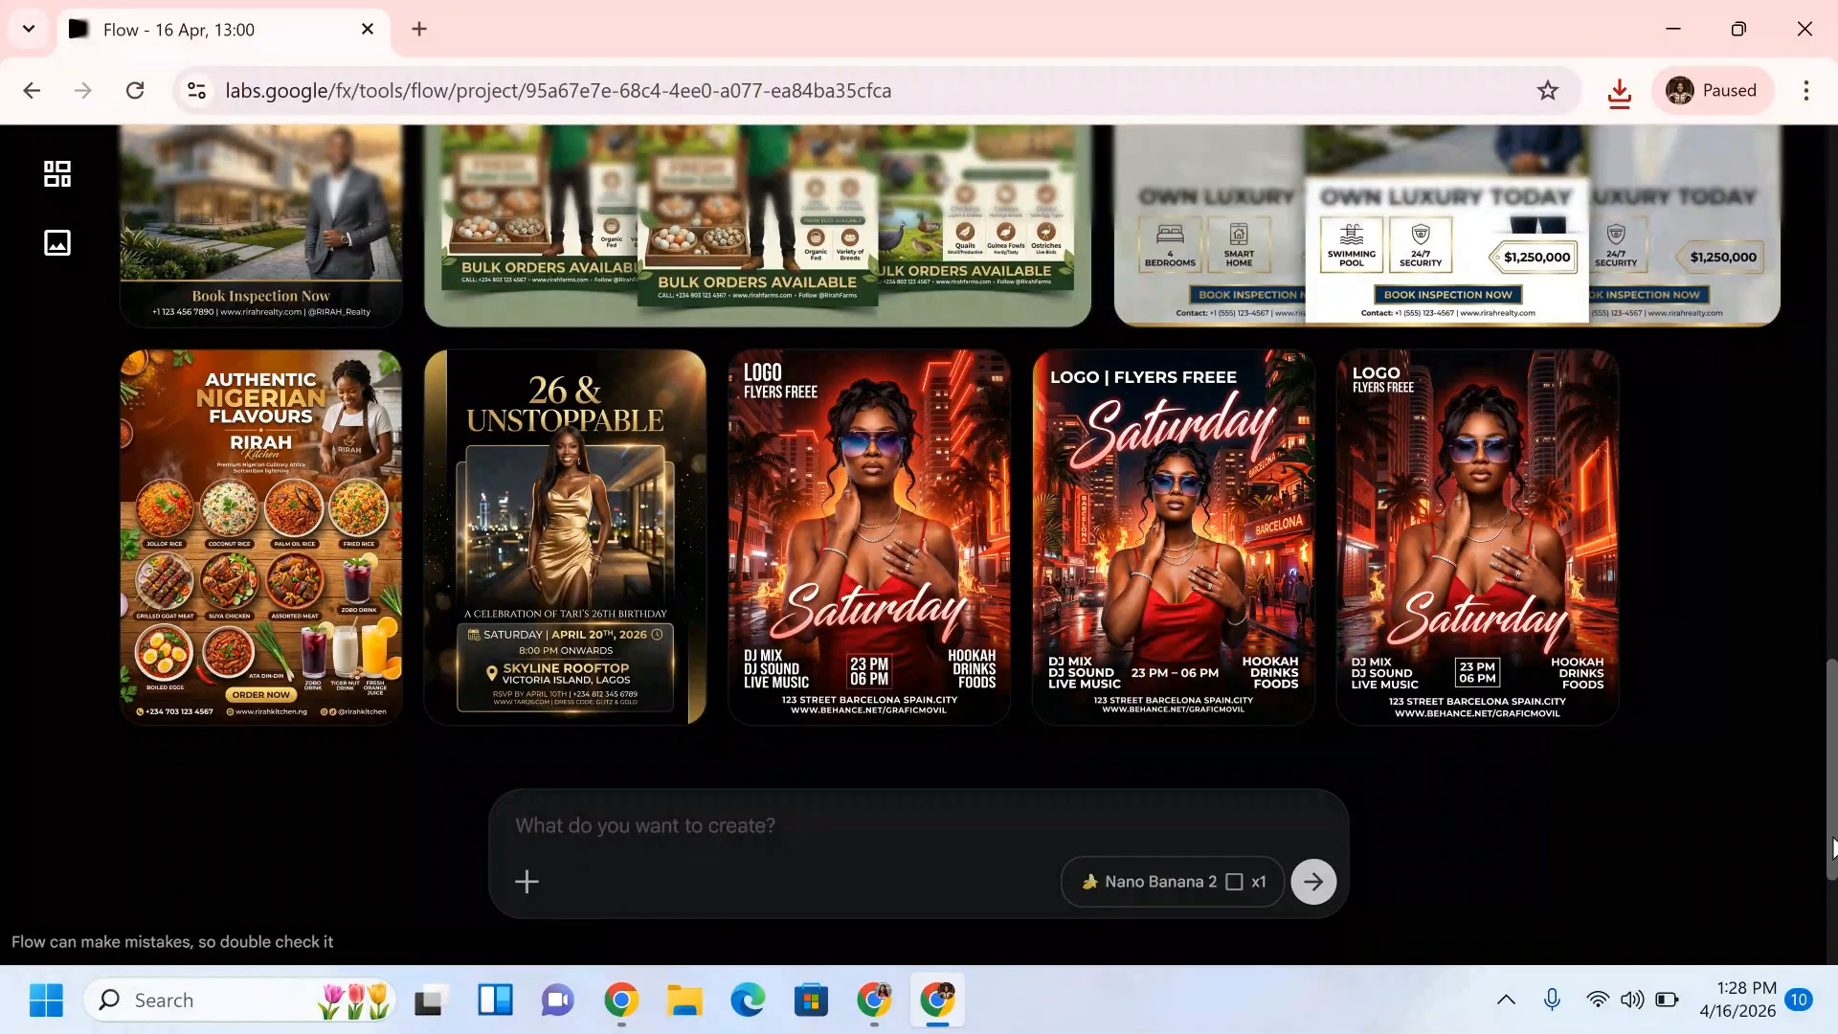
scroll(1831, 847, "up", 15)
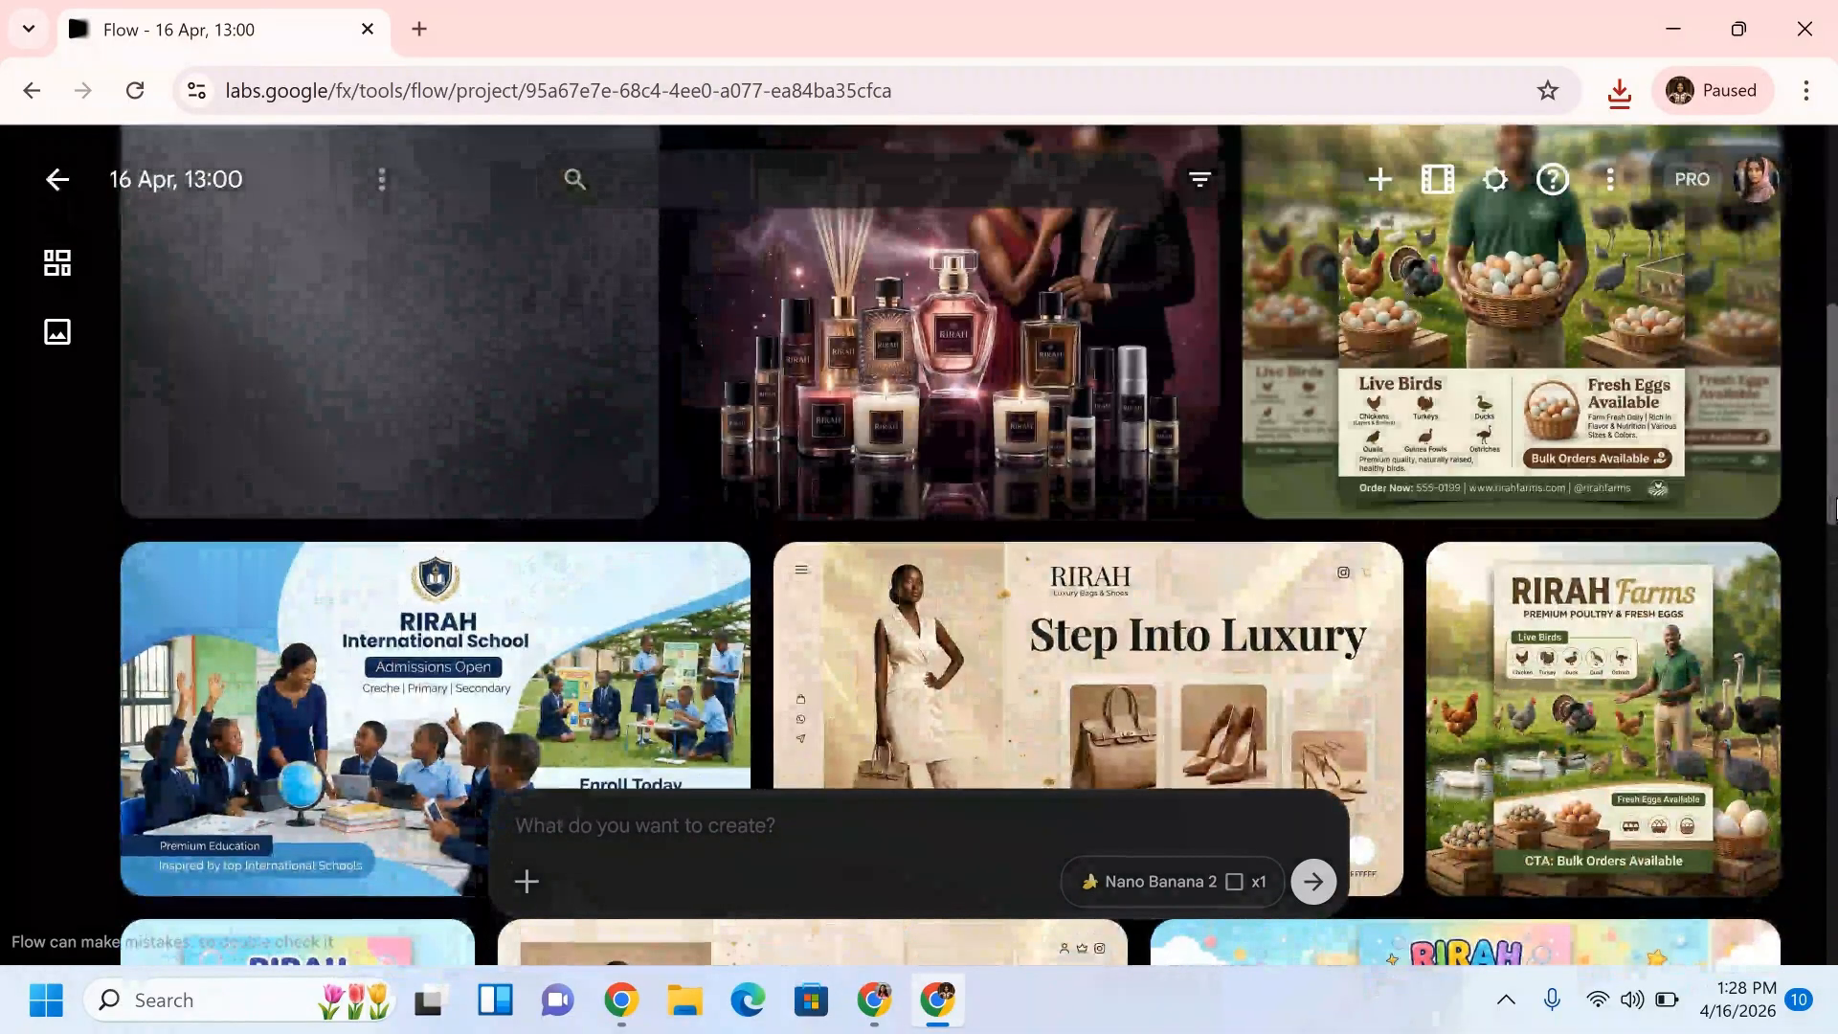
scroll(1833, 479, "up", 3)
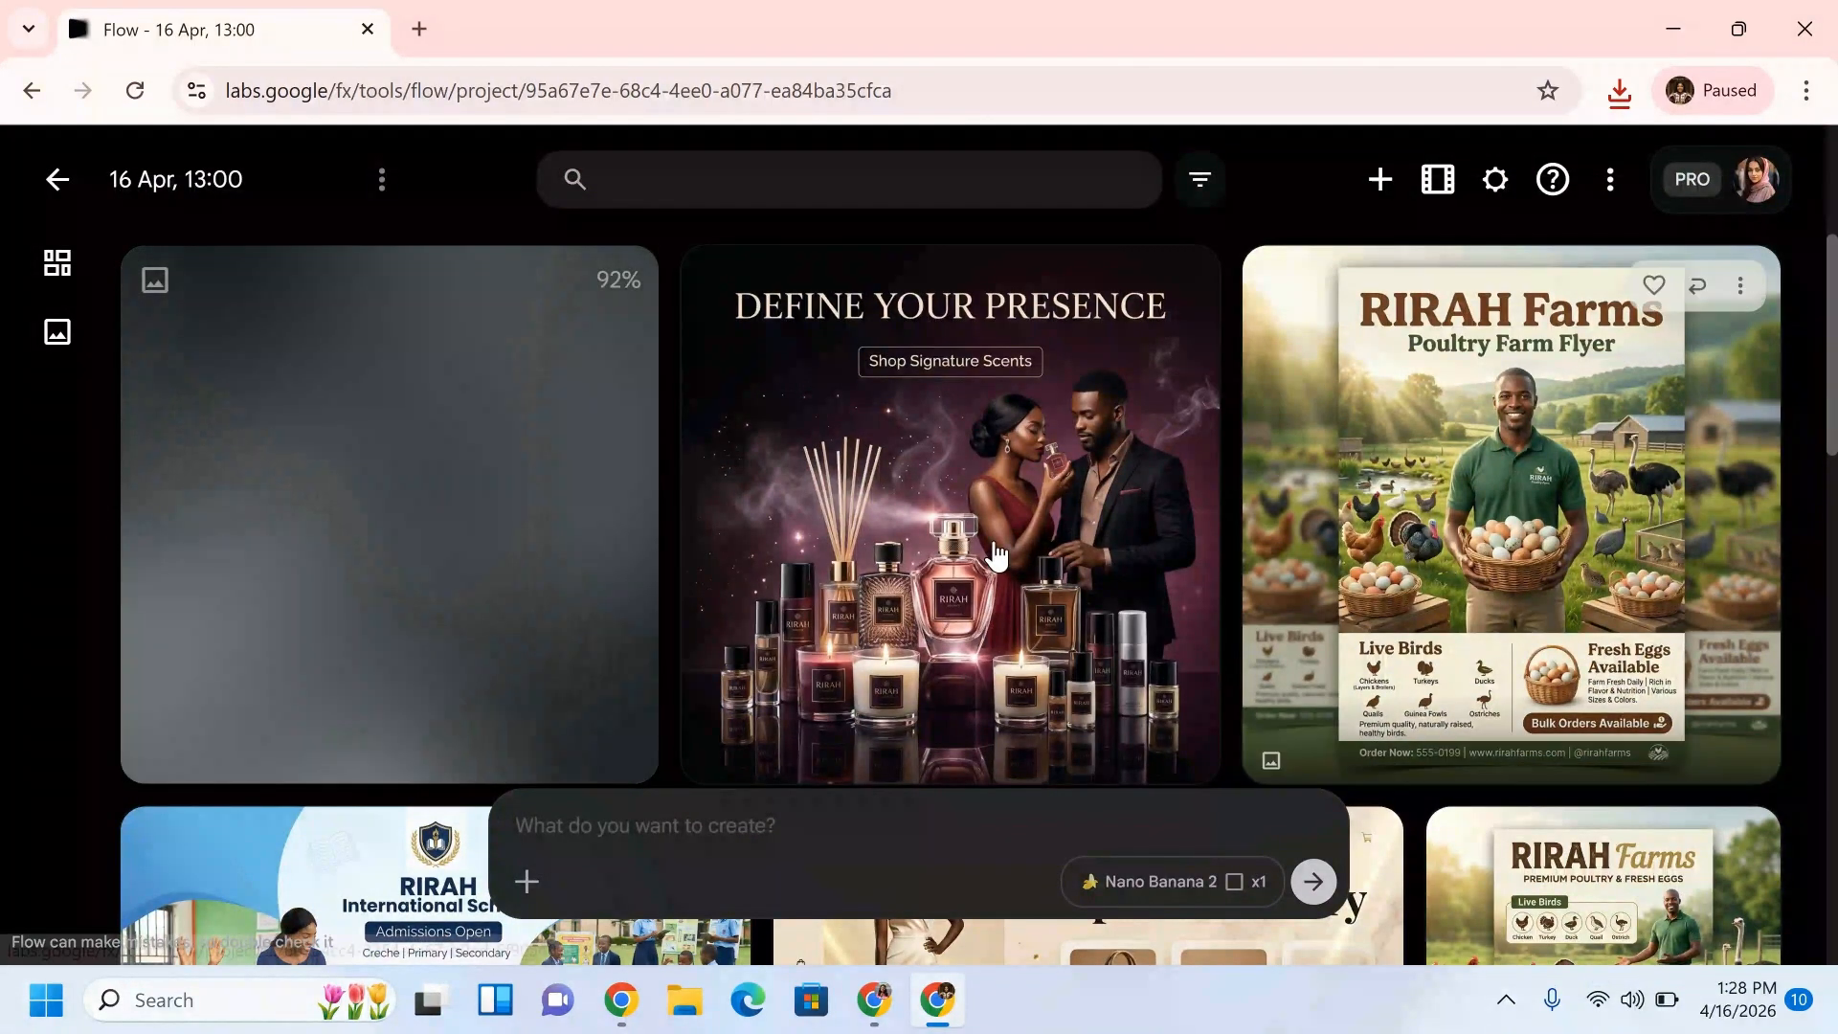
Check the end of ChatGPT's flyer prompt list and return to Google Flow to review the earlier flyers.
left_click(617, 995)
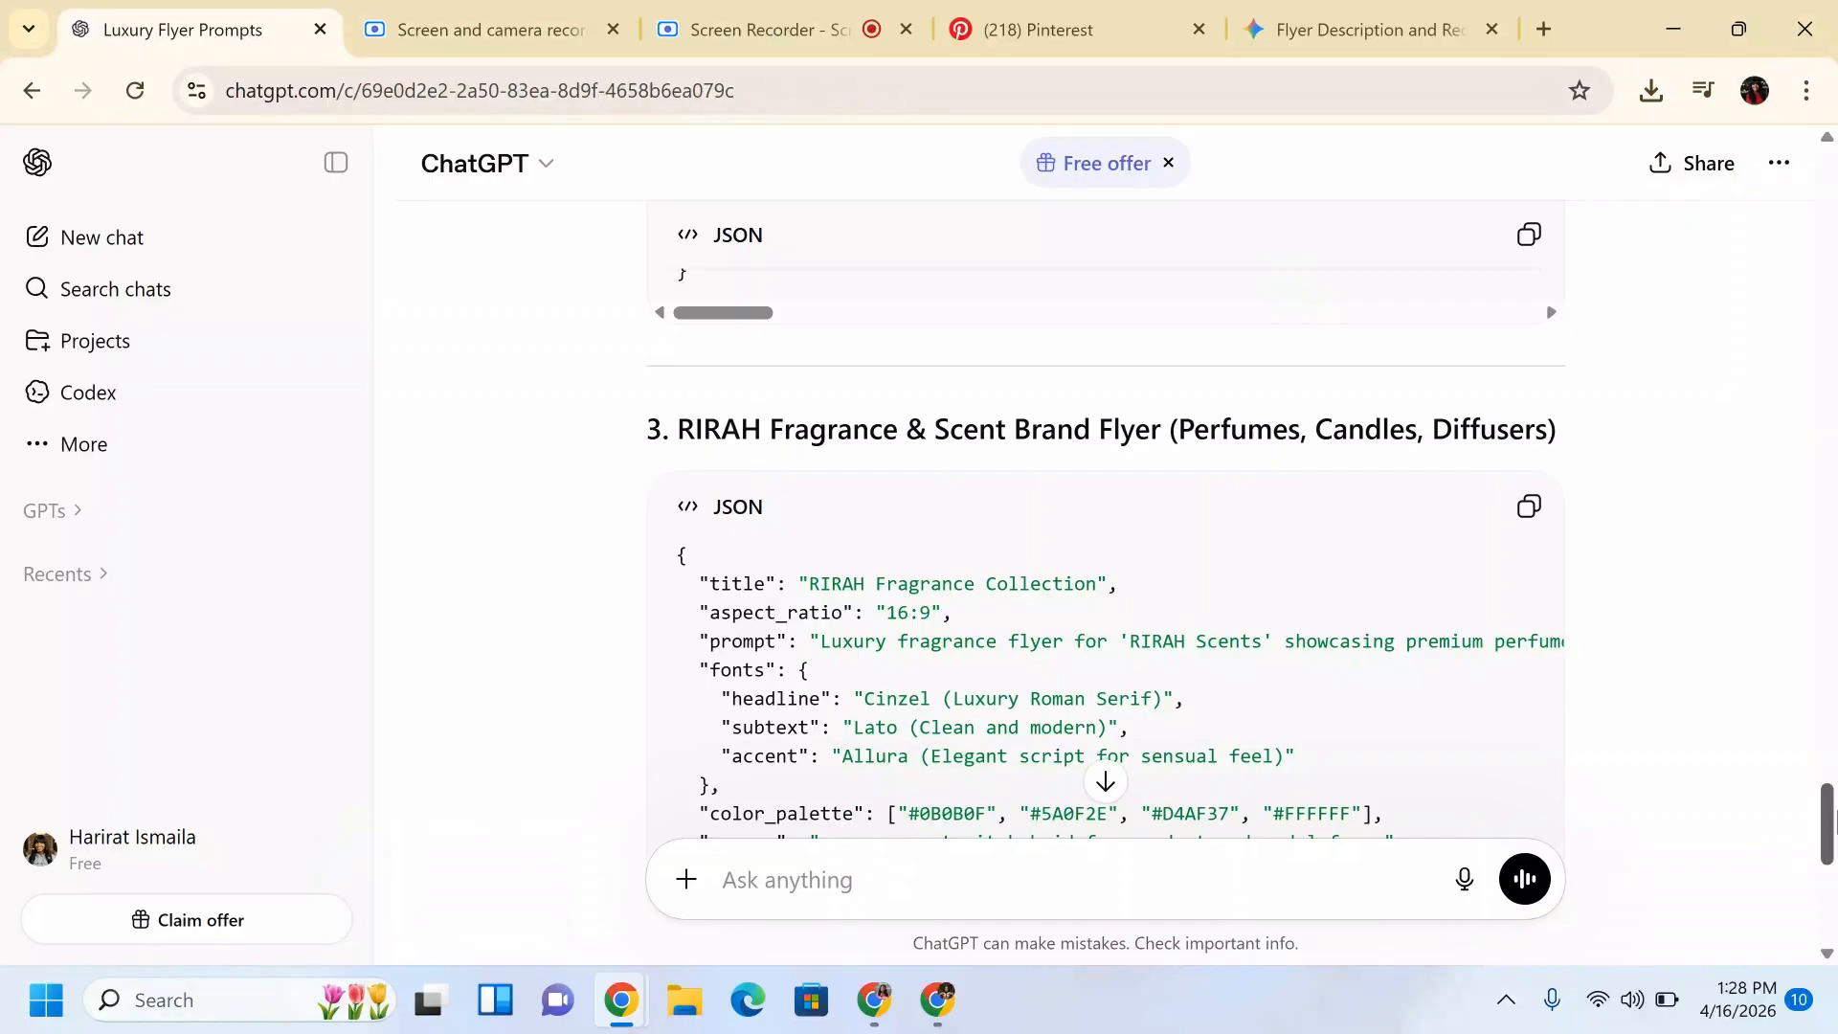
left_click_drag(1831, 825, 1830, 904)
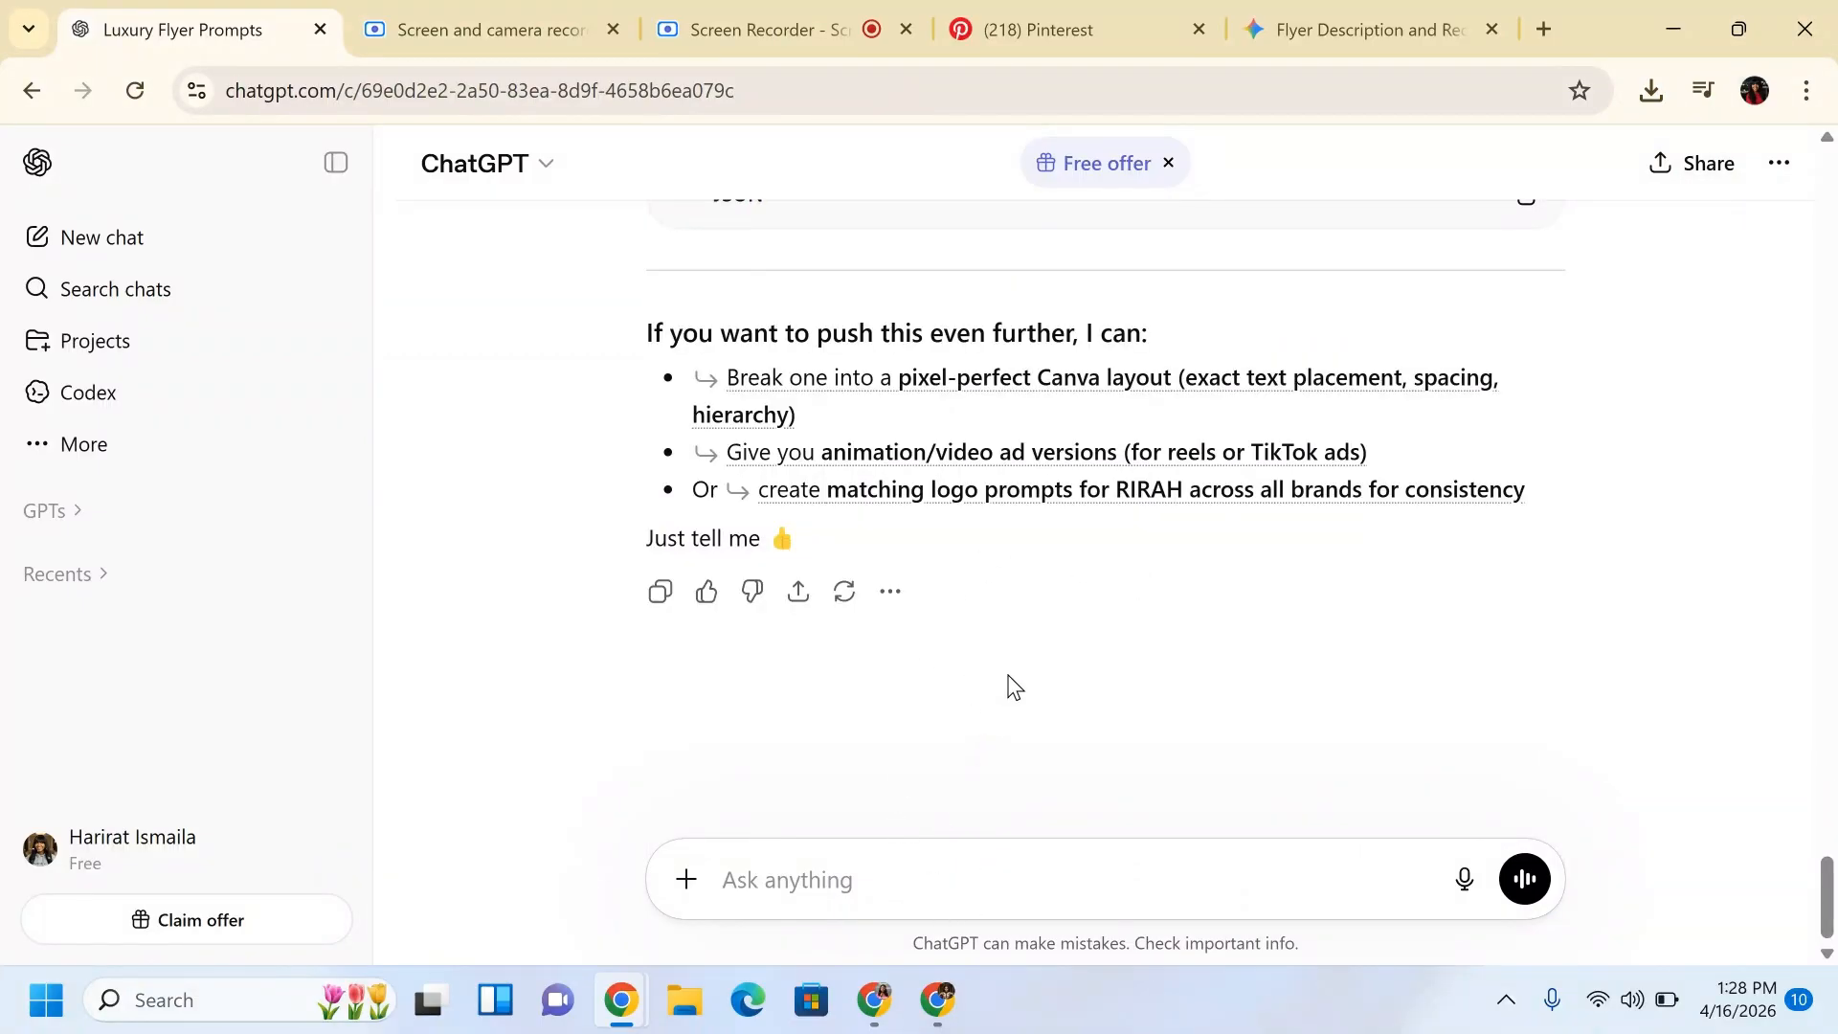
left_click(885, 1002)
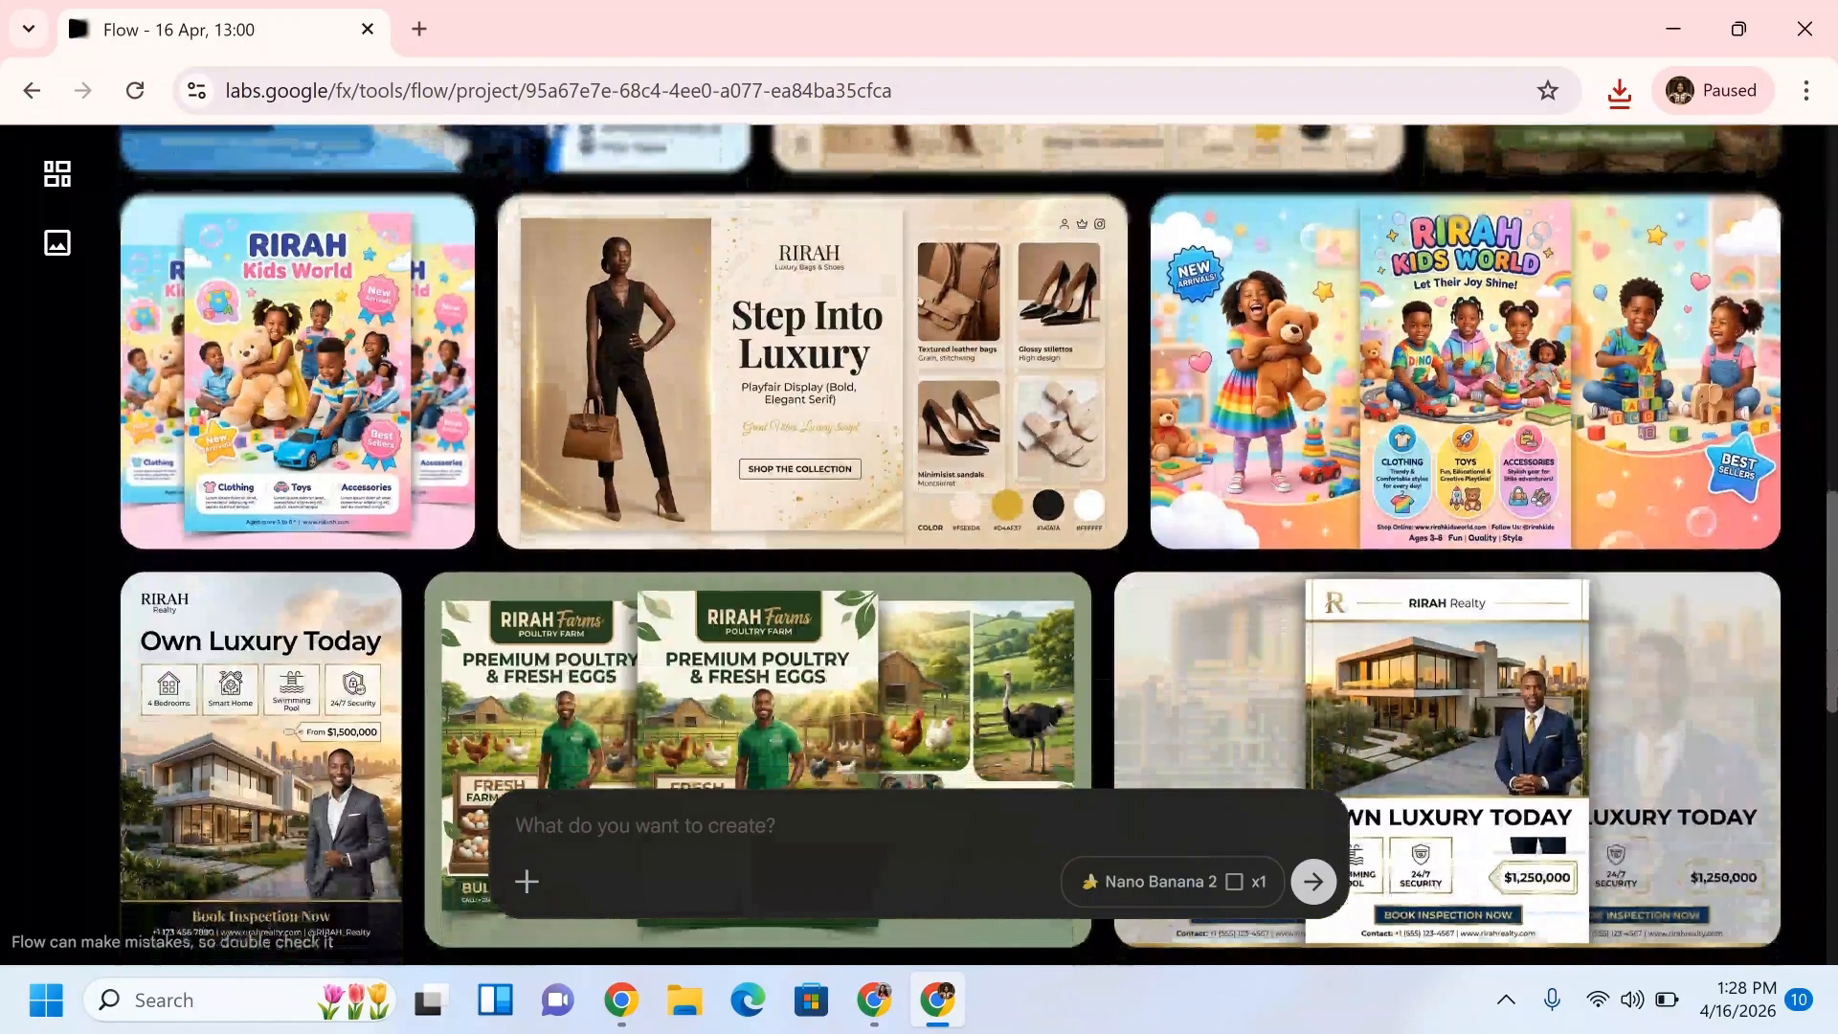
scroll(947, 536, "down", 3)
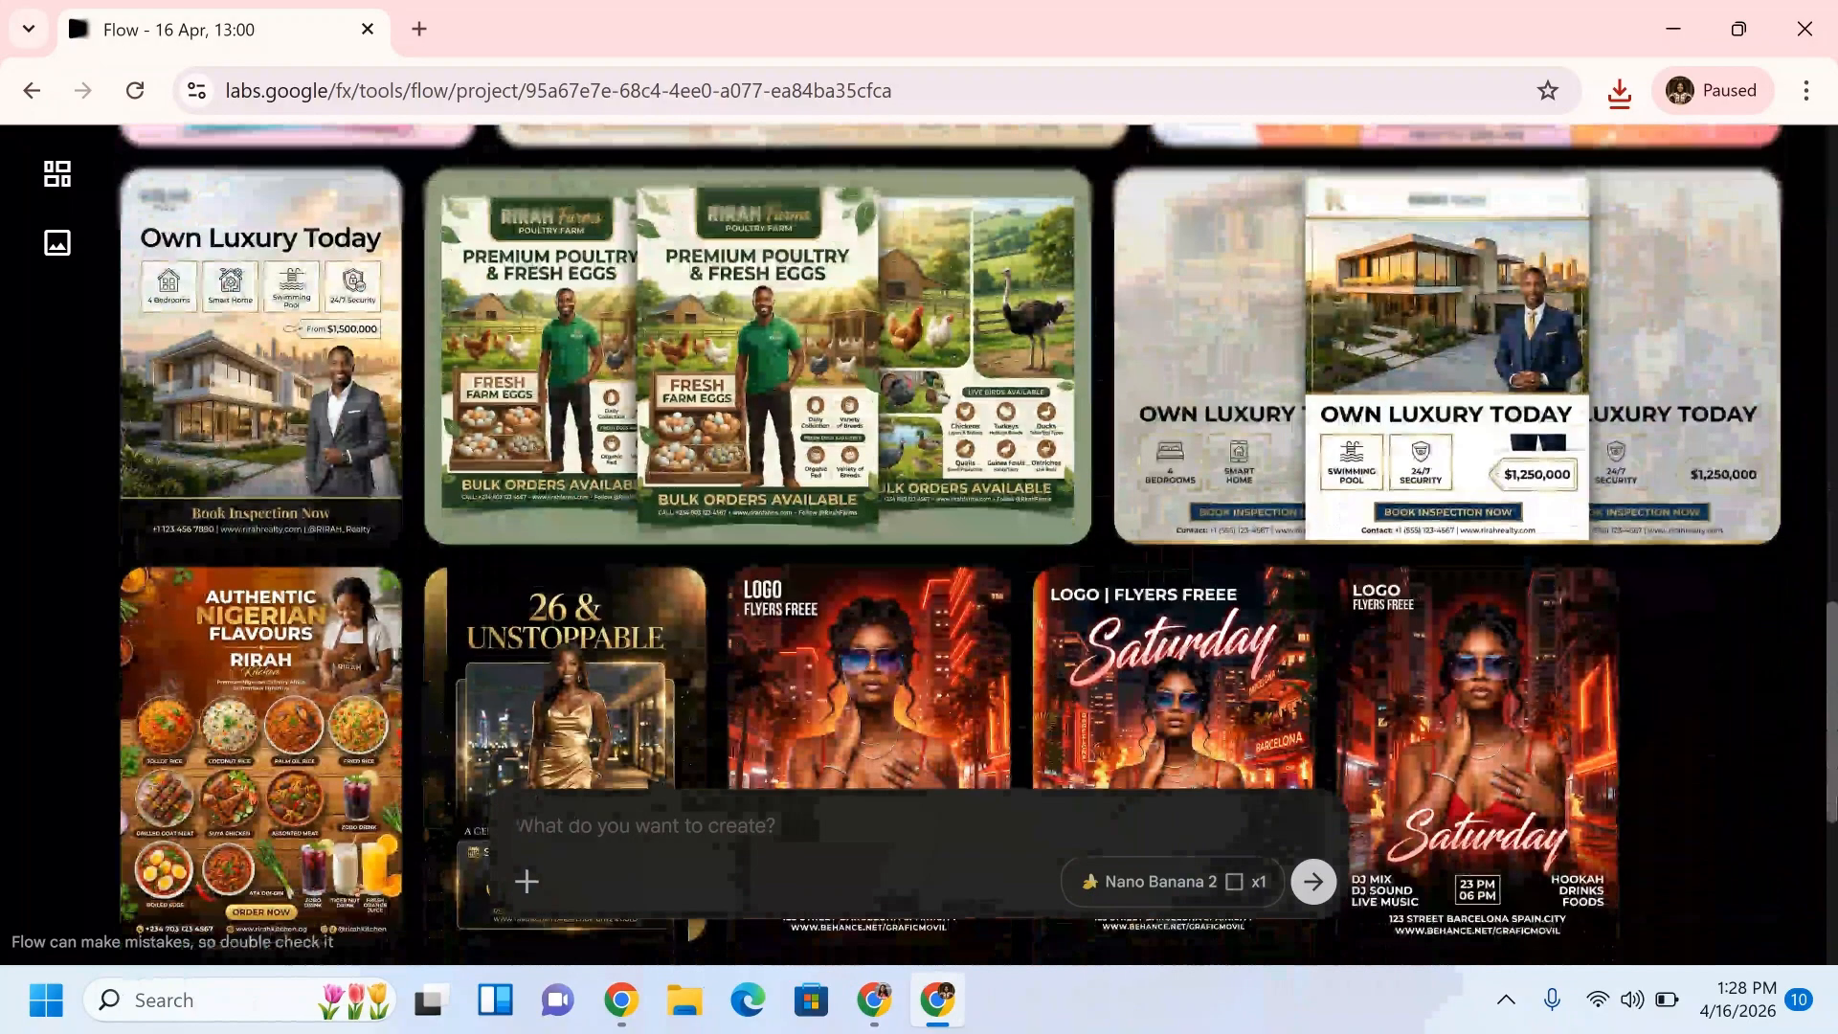